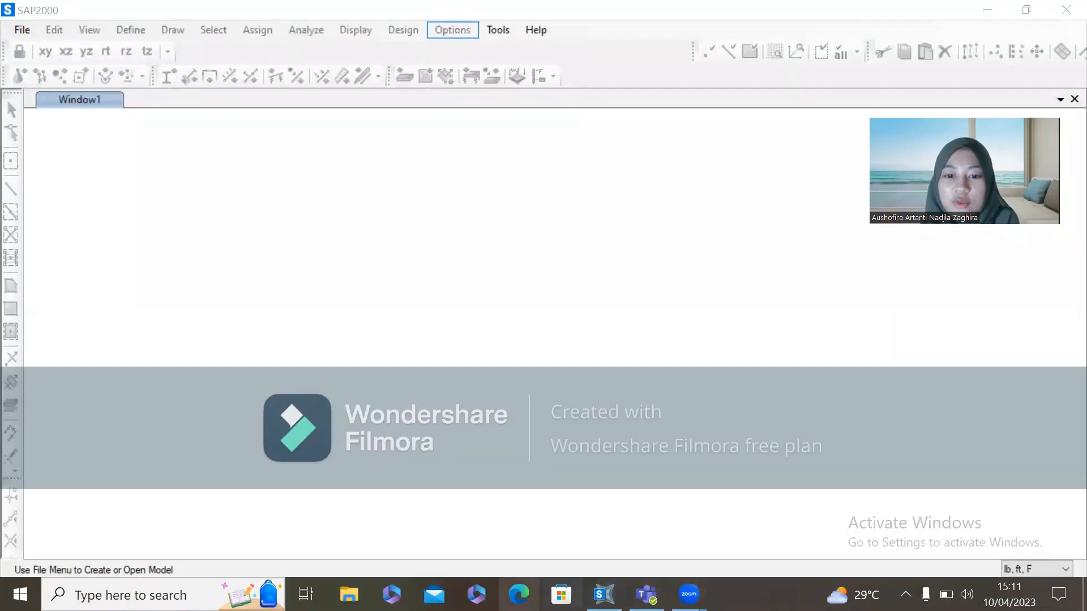
# Step: Review the truss problem in Teams, return to SAP2000 and start a new model with Kip, ft, F default units
pyautogui.moveTo(646, 595)
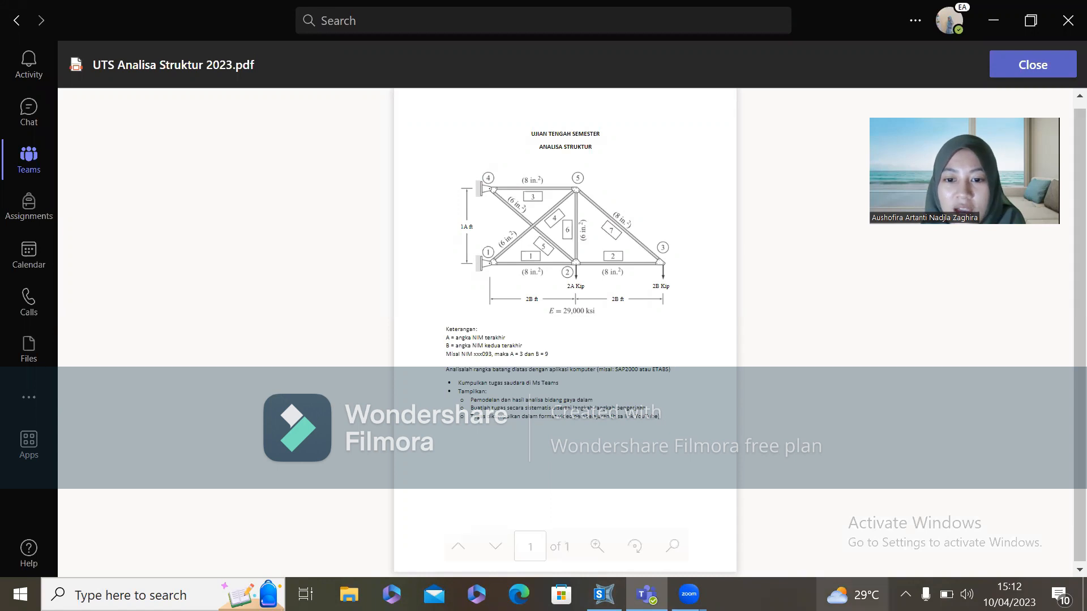
pyautogui.moveTo(603, 594)
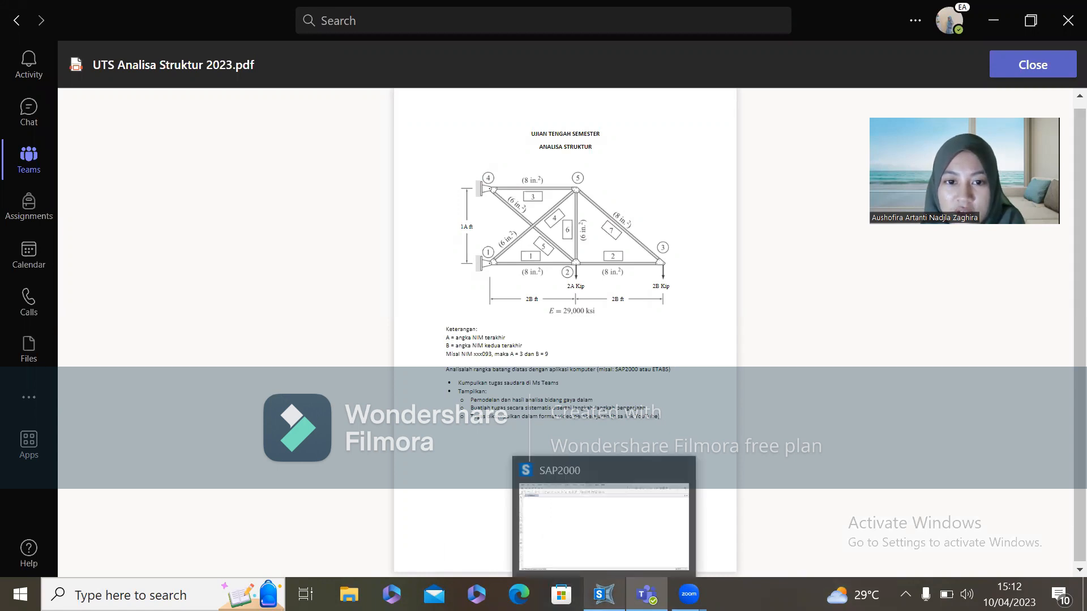
pyautogui.click(614, 505)
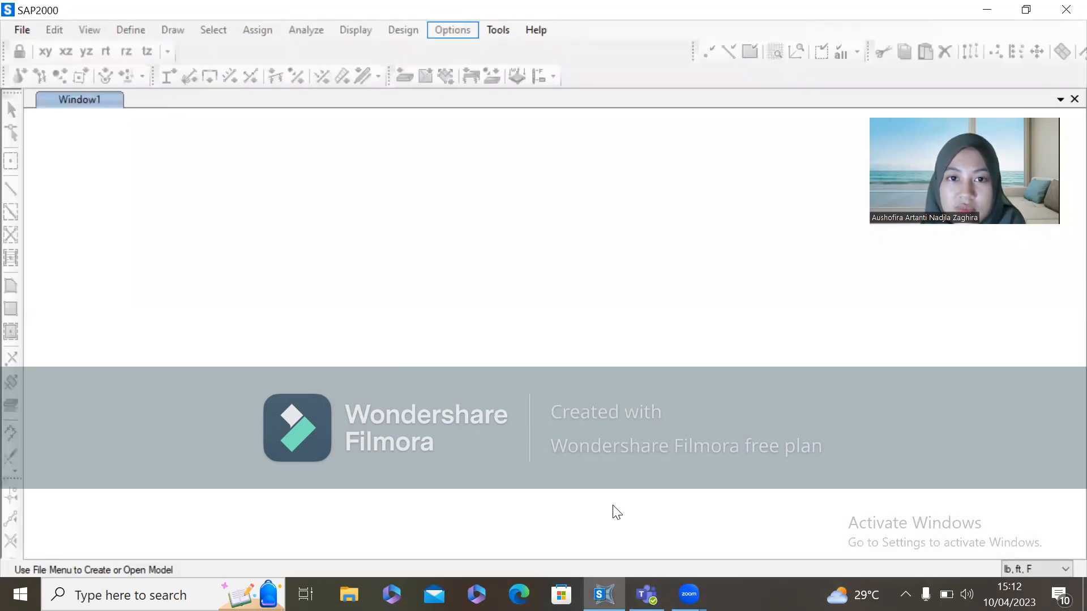
pyautogui.click(25, 25)
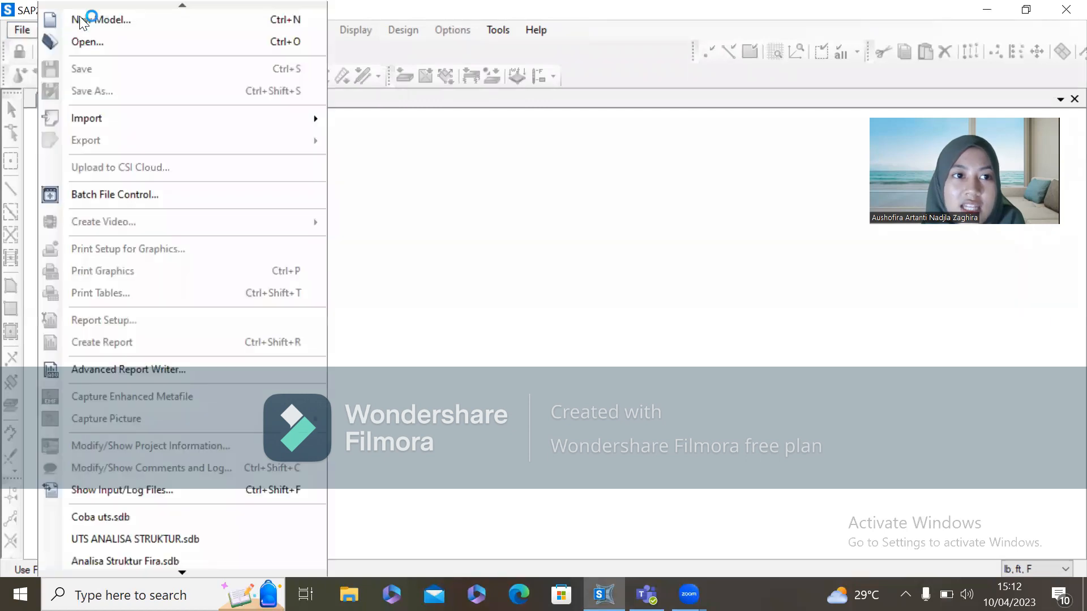
pyautogui.click(82, 16)
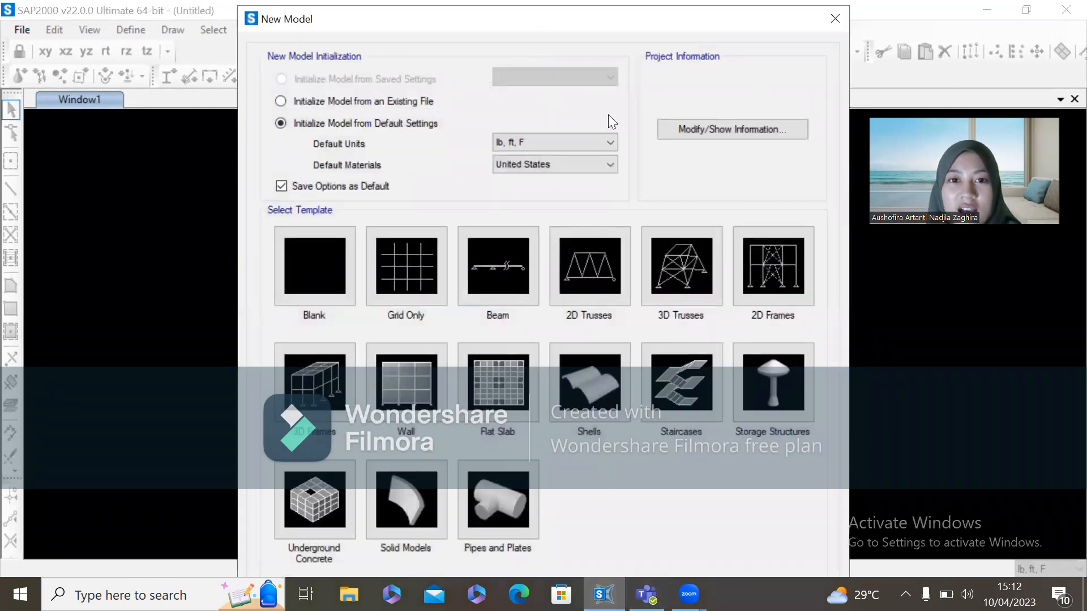
pyautogui.click(600, 140)
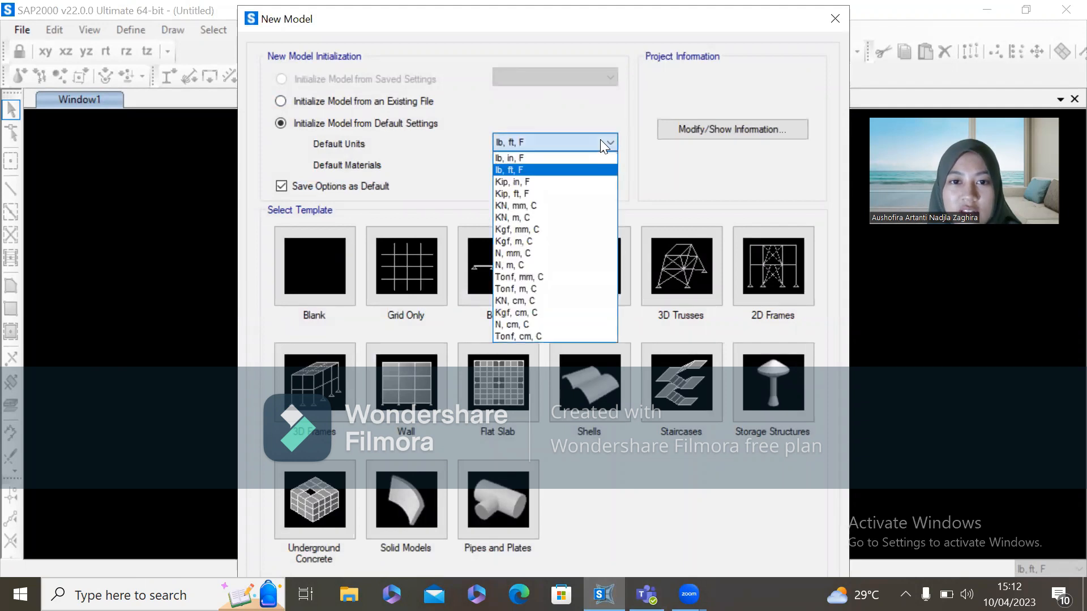
pyautogui.click(586, 194)
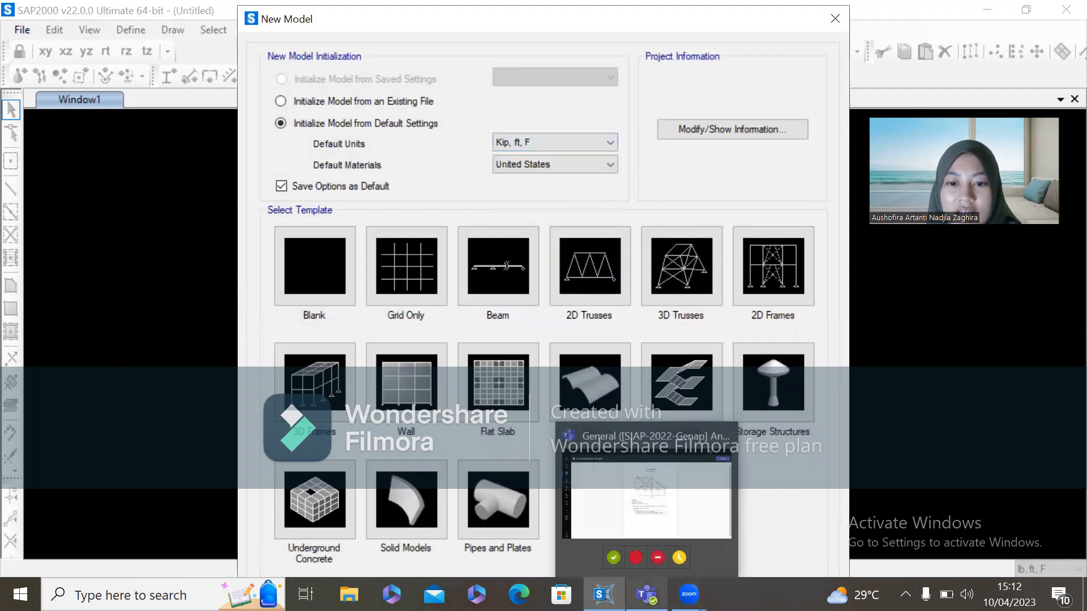
# Step: Check the truss drawing in Teams again, and choose the Grid Only template for the new SAP2000 model
pyautogui.click(672, 498)
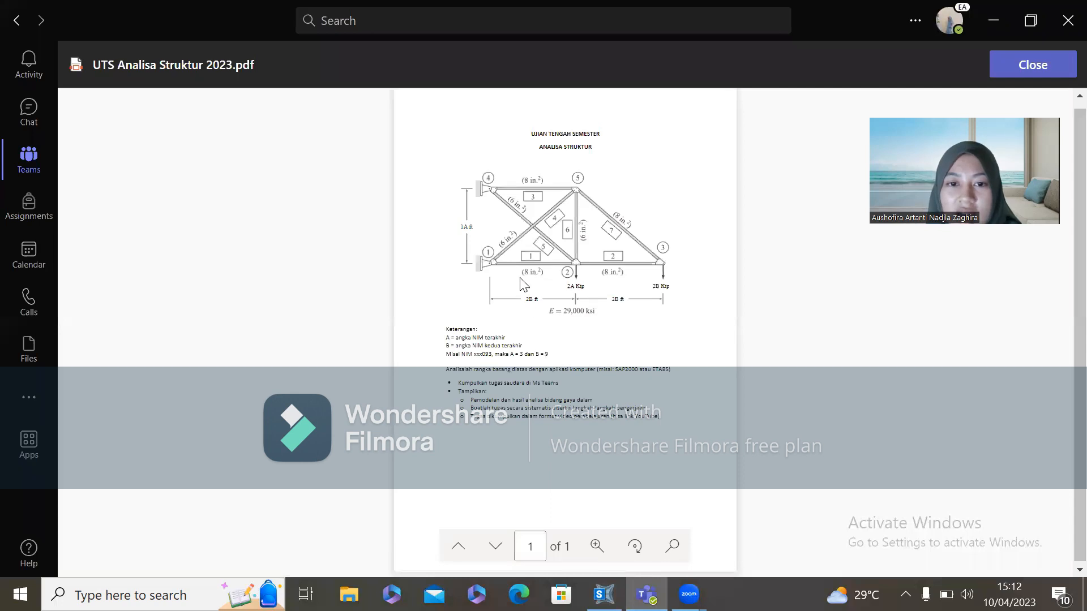
pyautogui.moveTo(689, 595)
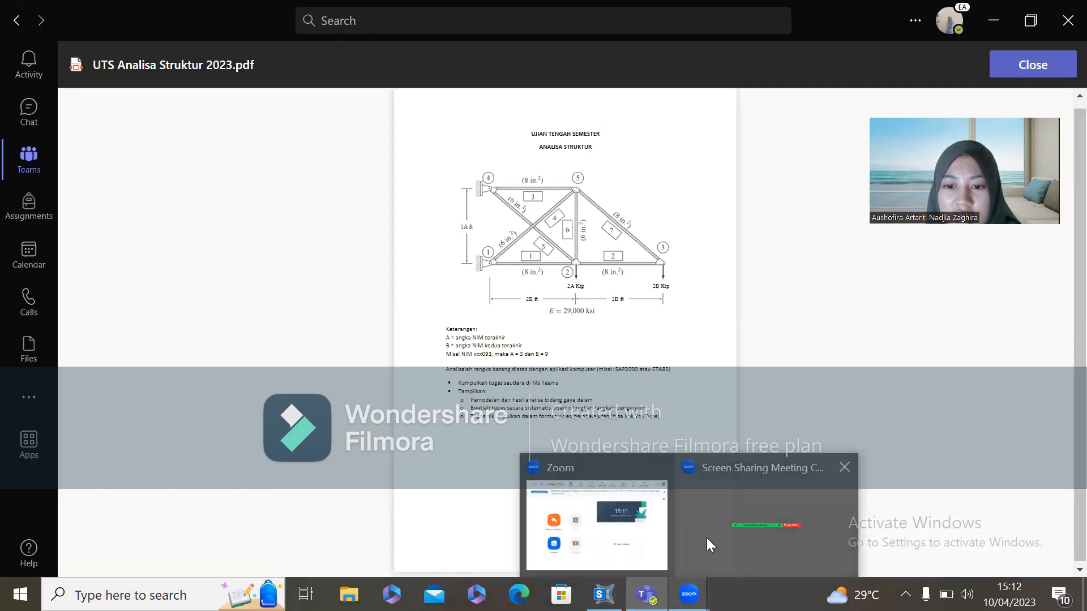
pyautogui.moveTo(604, 594)
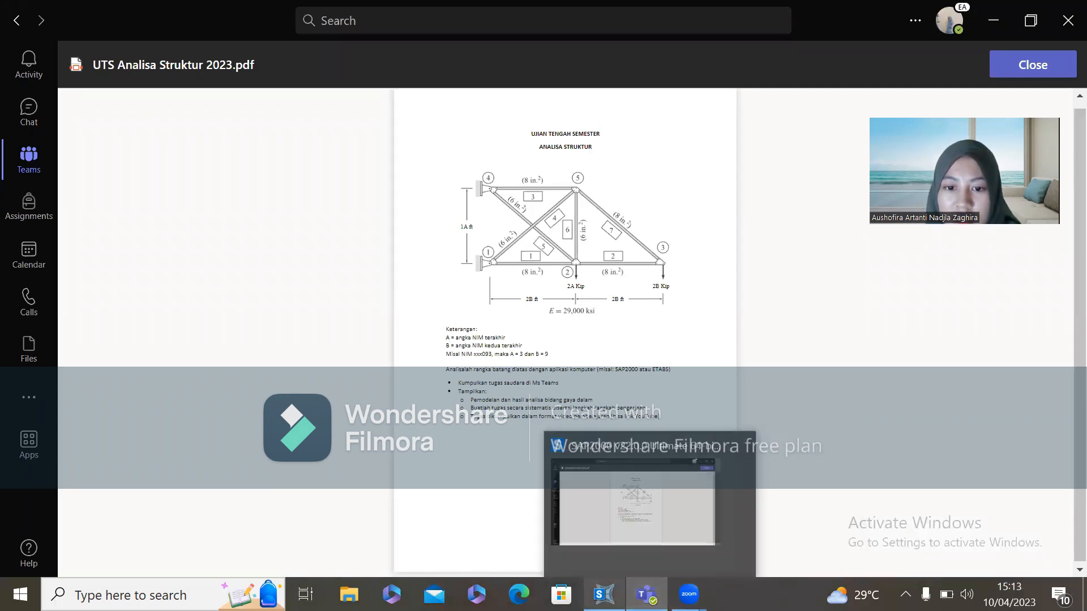
pyautogui.click(609, 529)
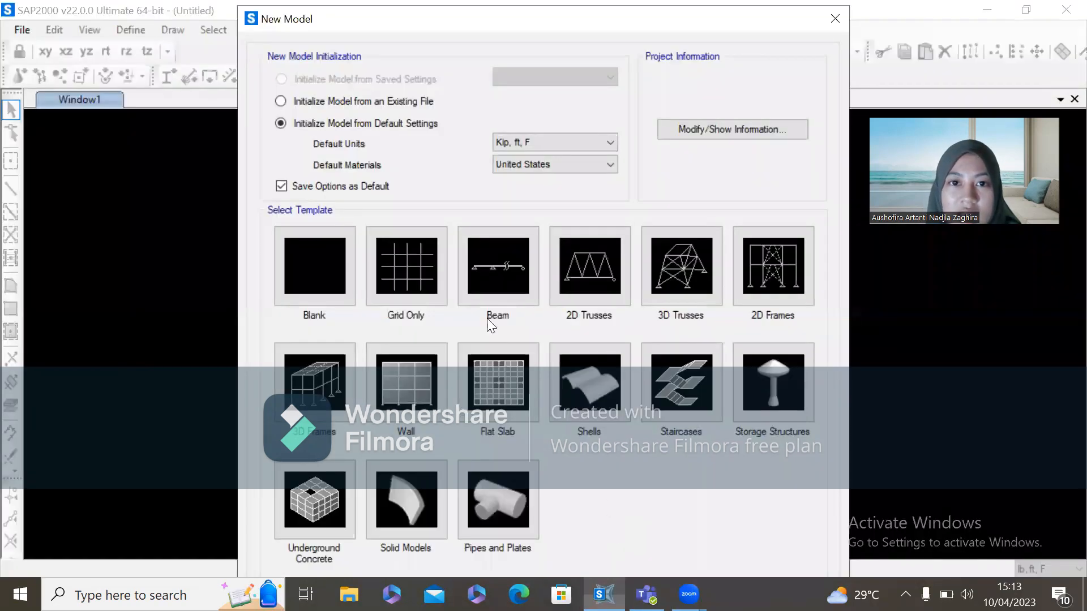
pyautogui.click(407, 267)
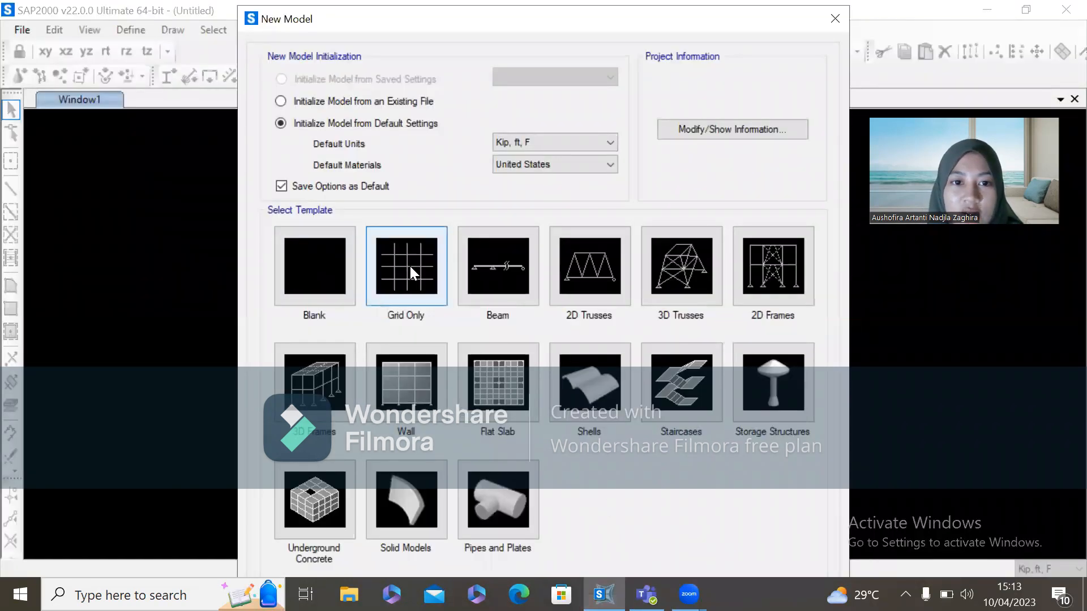
# Step: Set the number of grid lines to 3 in X, 0 in Y and 2 in Z
pyautogui.click(592, 206)
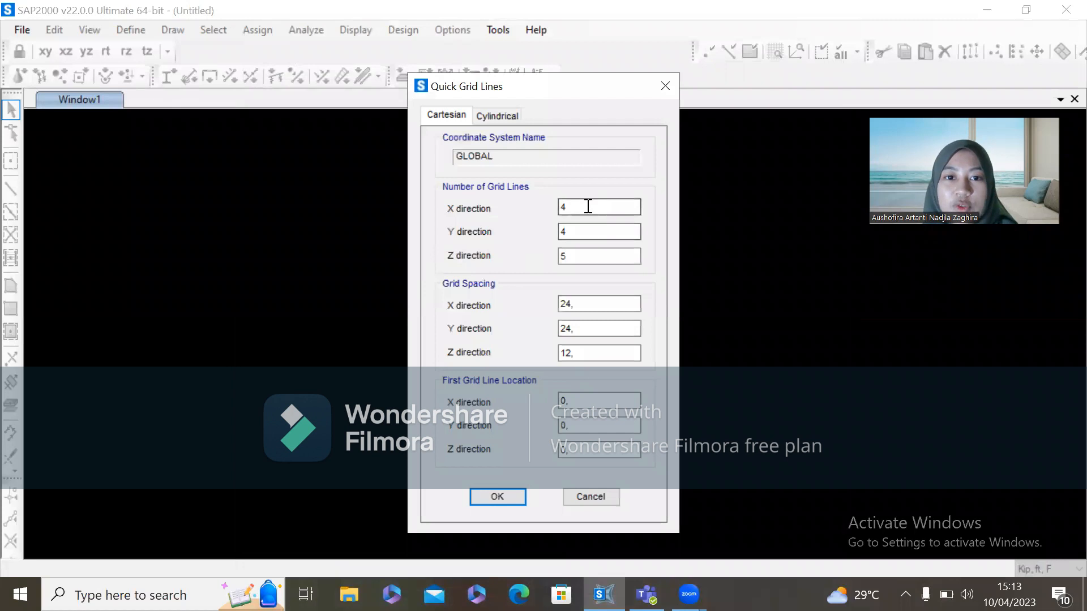
pyautogui.press('BackSpace')
pyautogui.write('3')
pyautogui.click(607, 233)
pyautogui.press('BackSpace')
pyautogui.write('0')
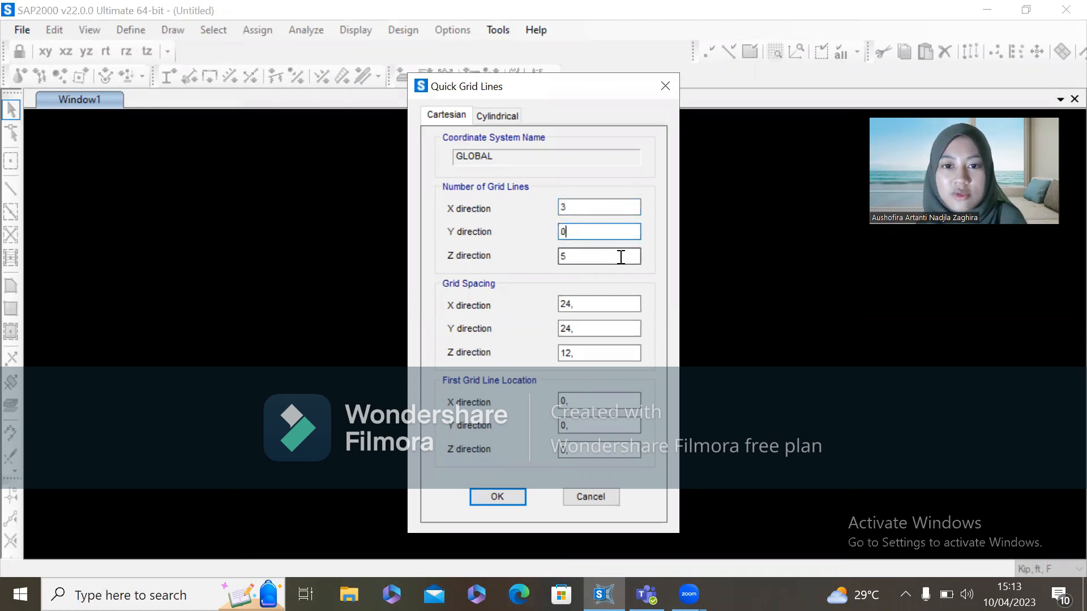
pyautogui.write('2')
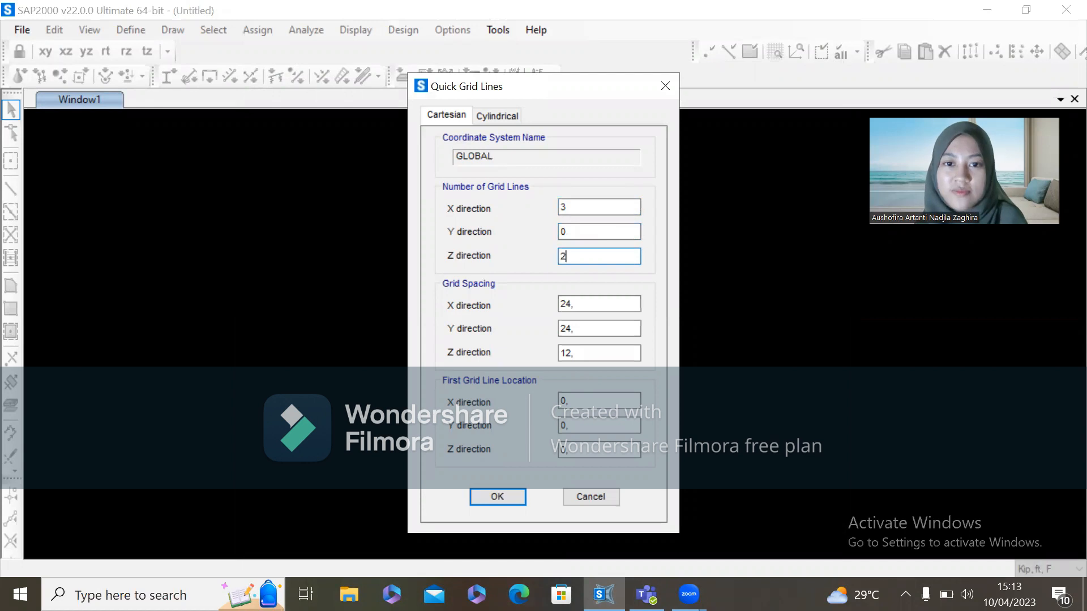
# Step: Check the truss span in the Teams document and set the X grid spacing to 20 ft in SAP2000
pyautogui.click(607, 303)
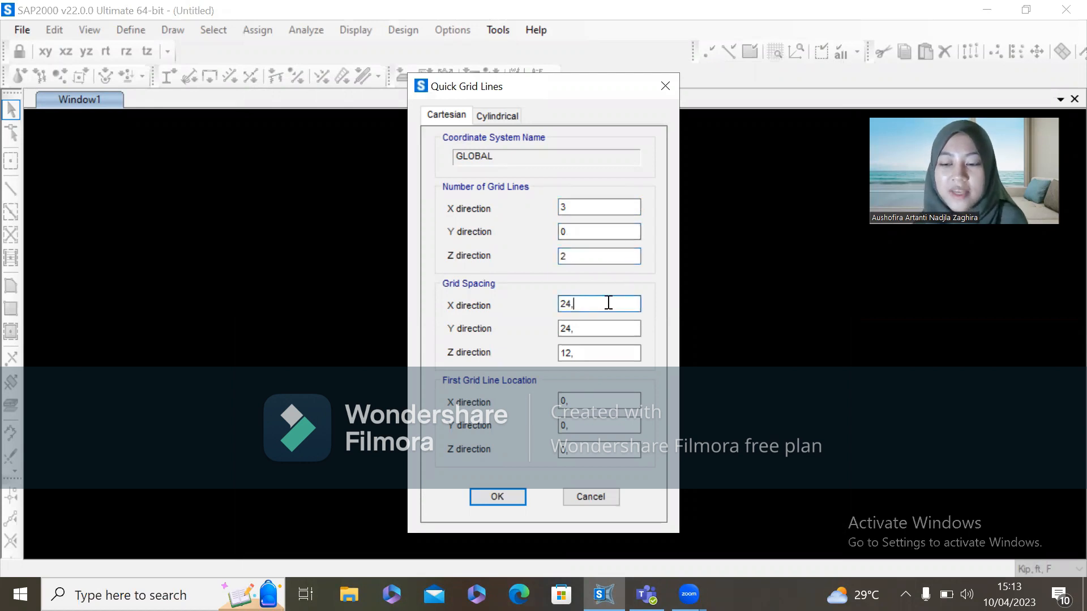
pyautogui.press('BackSpace')
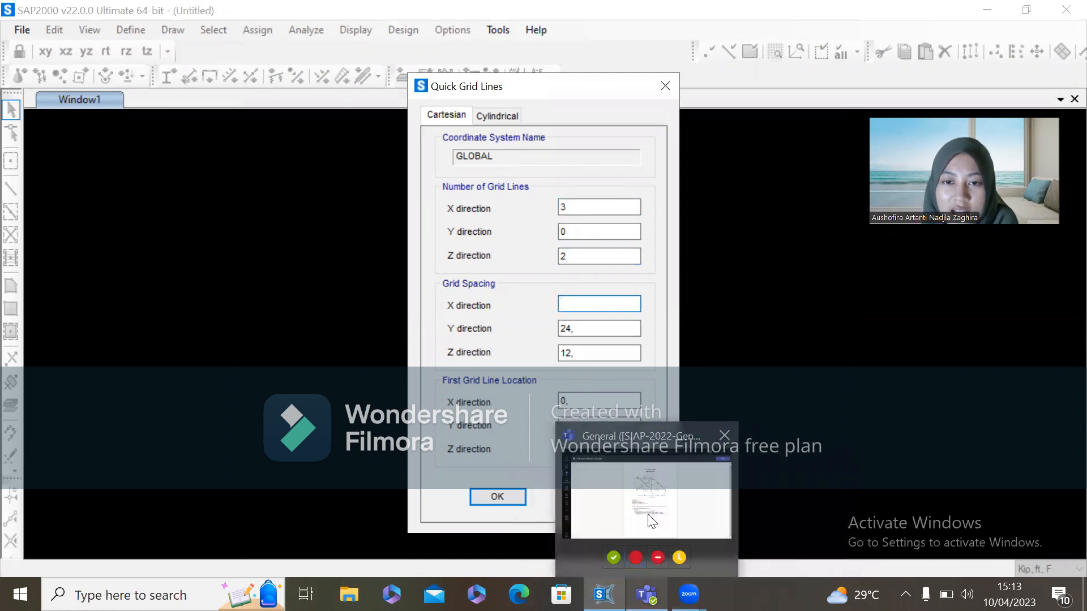
pyautogui.click(650, 526)
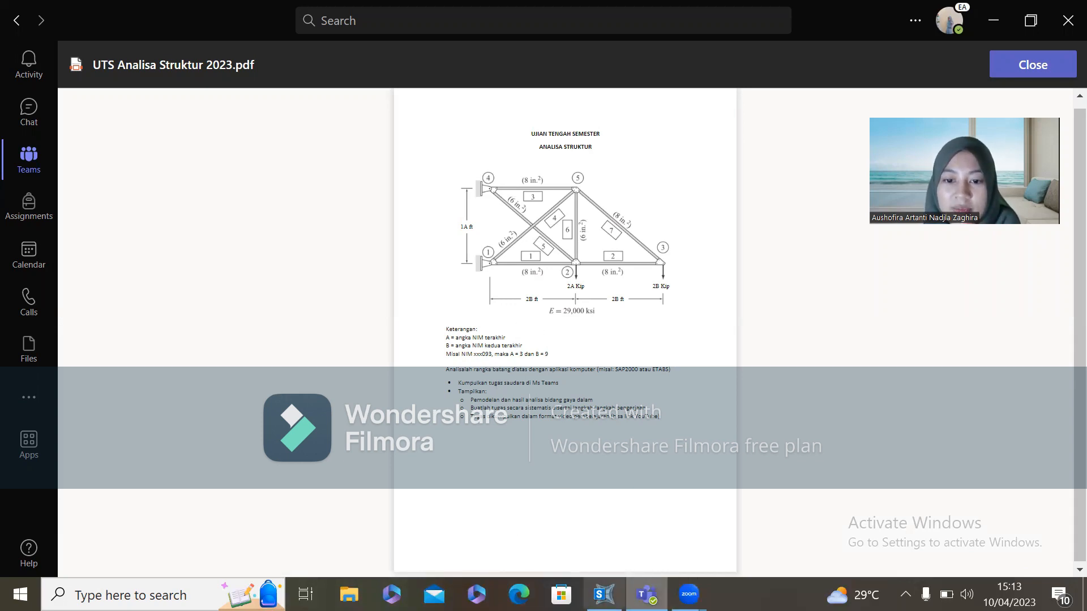
pyautogui.moveTo(604, 594)
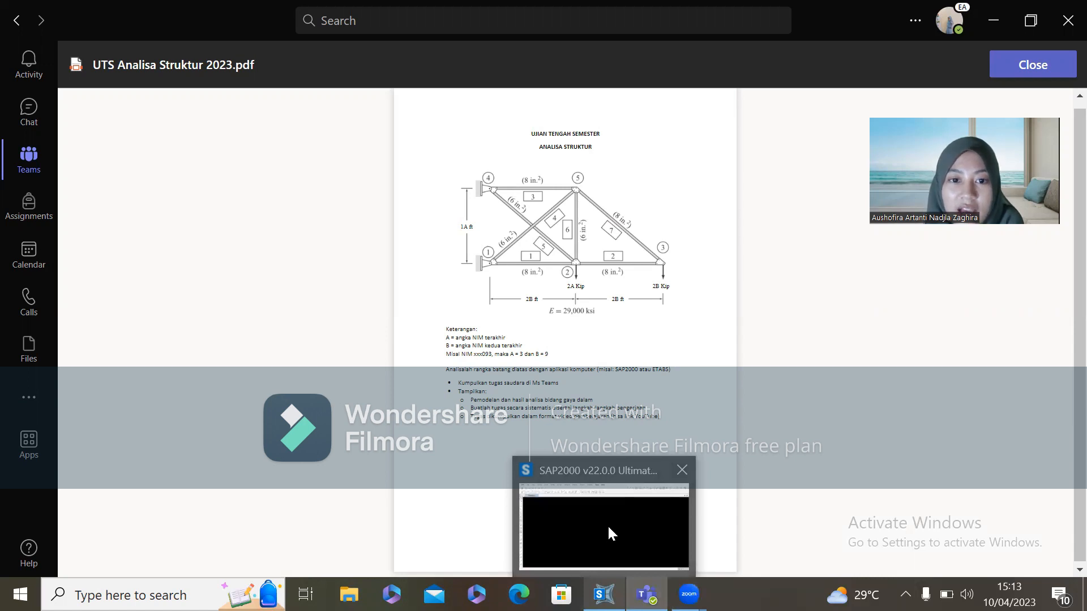
pyautogui.click(609, 534)
pyautogui.click(567, 304)
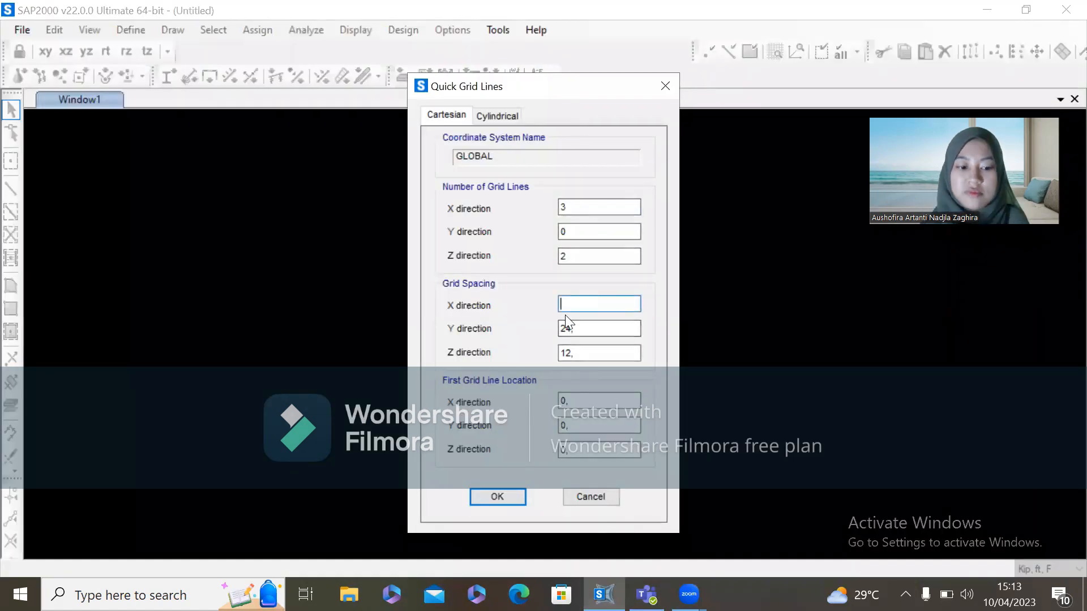
pyautogui.write('20')
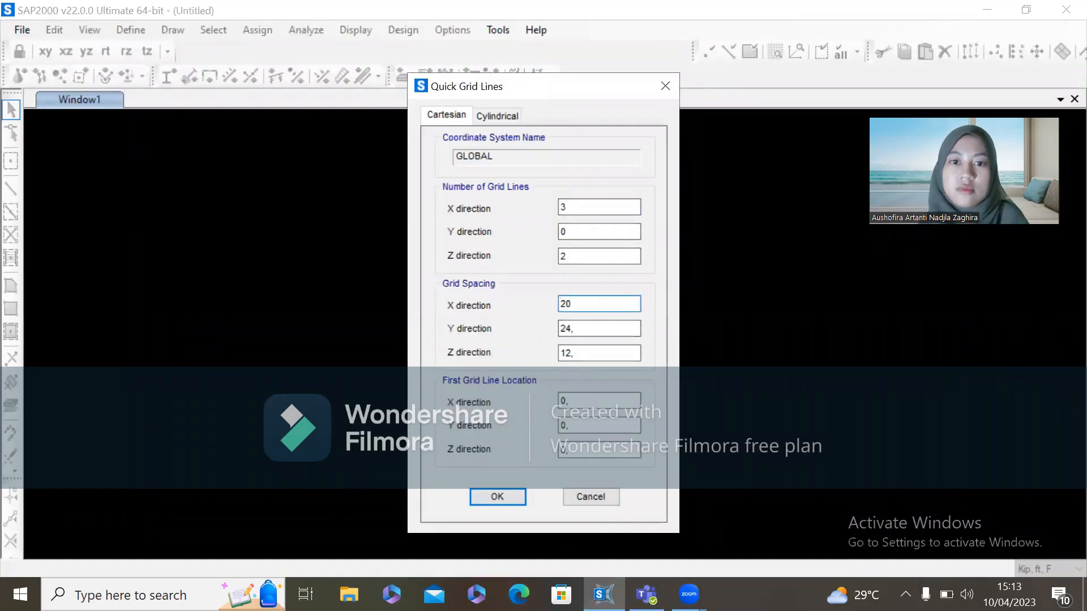
# Step: Set the grid spacing to 1 ft in Y and 19 ft in Z, and create the grid
pyautogui.click(606, 328)
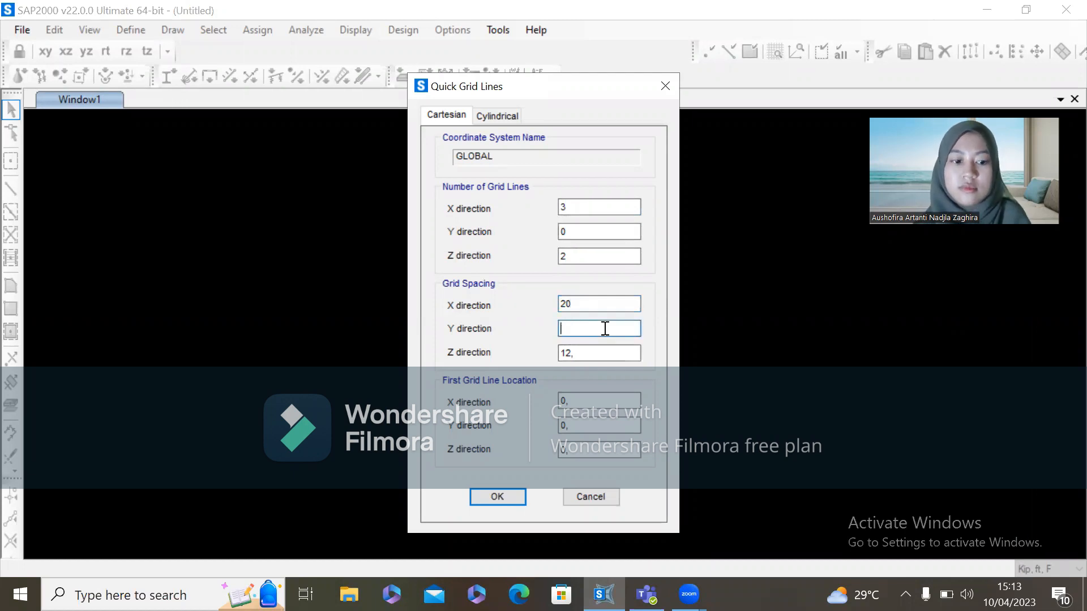
pyautogui.write('1')
pyautogui.click(615, 352)
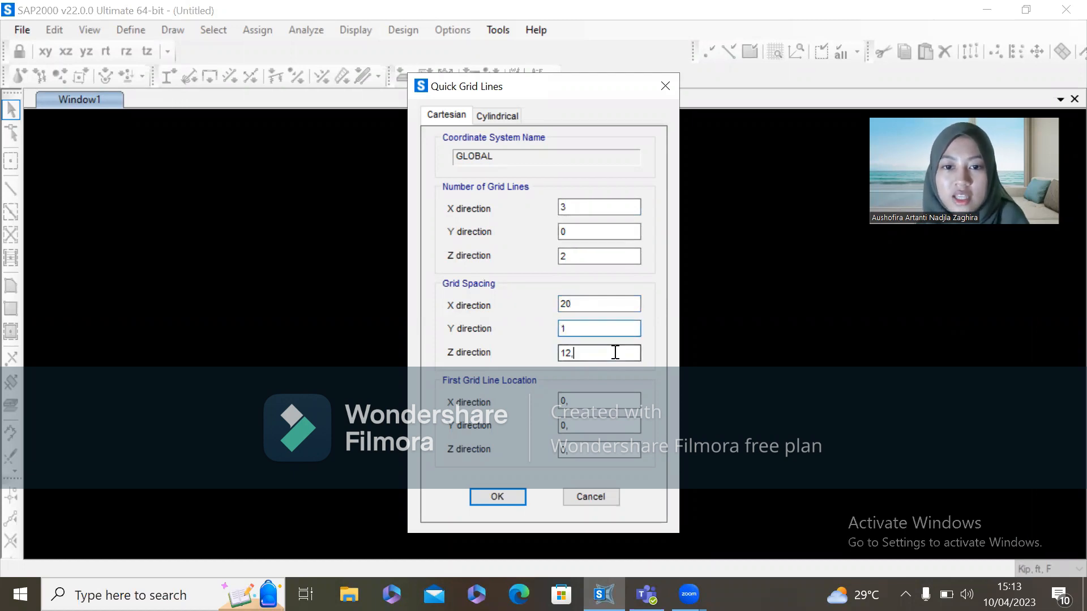
pyautogui.press('BackSpace')
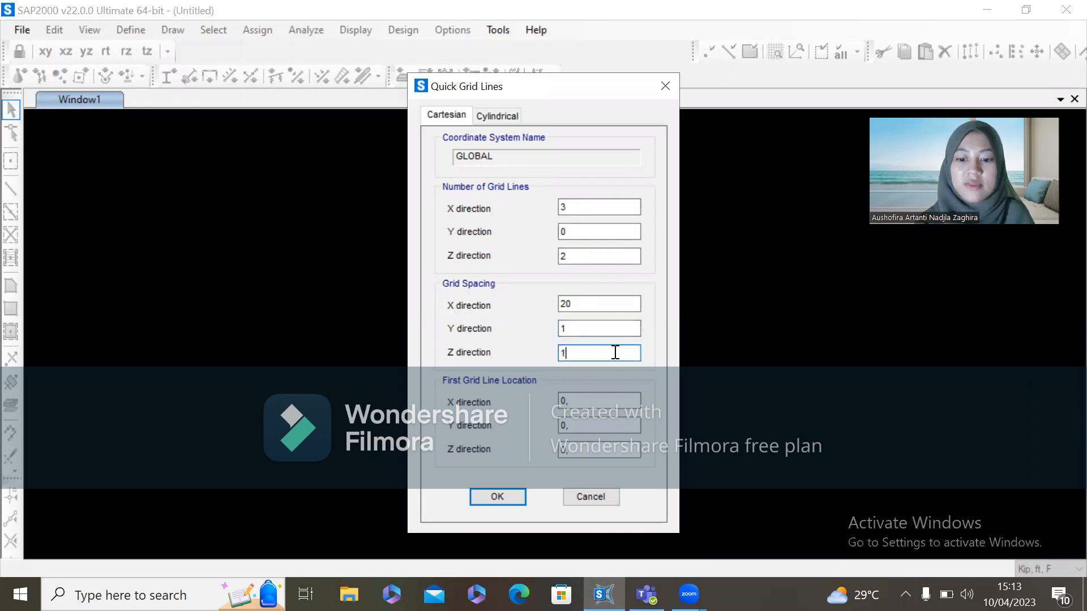
pyautogui.write('9')
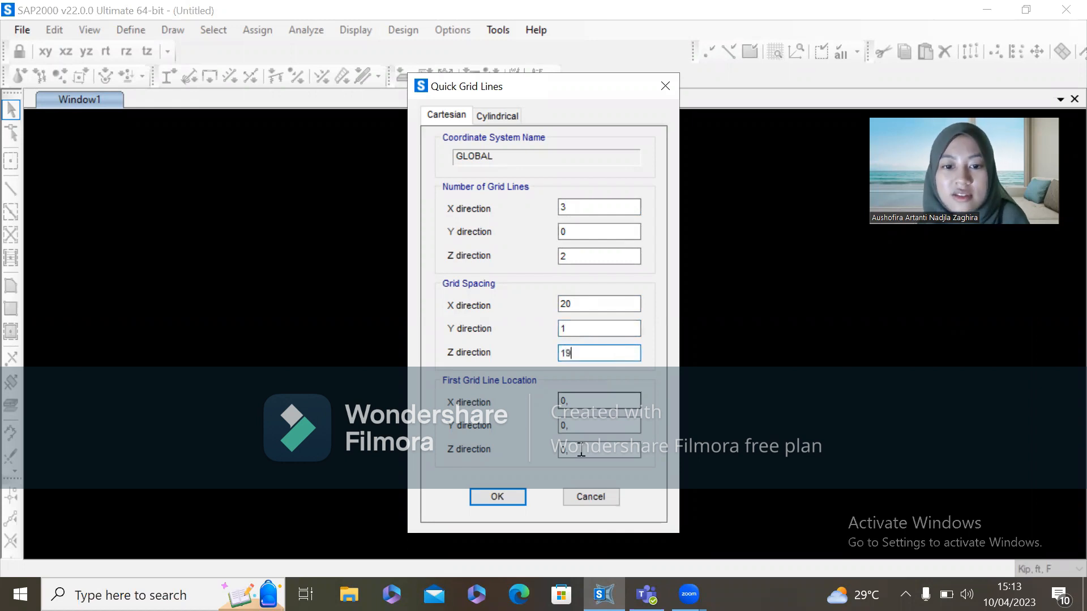
pyautogui.click(498, 497)
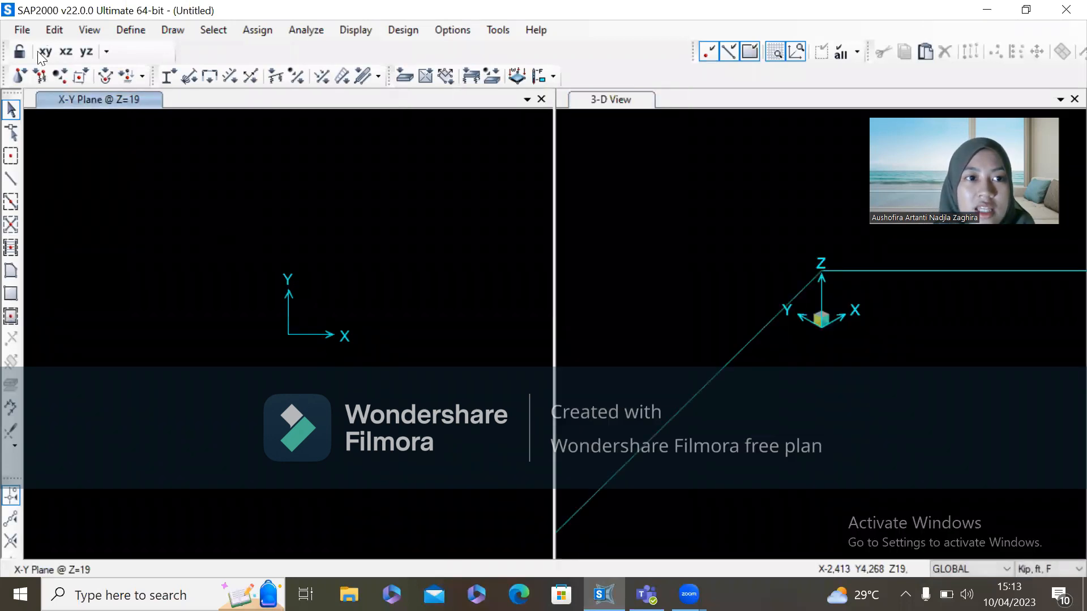
# Step: Show the XZ view and add another X grid line after line C in the GLOBAL grid system
pyautogui.click(65, 51)
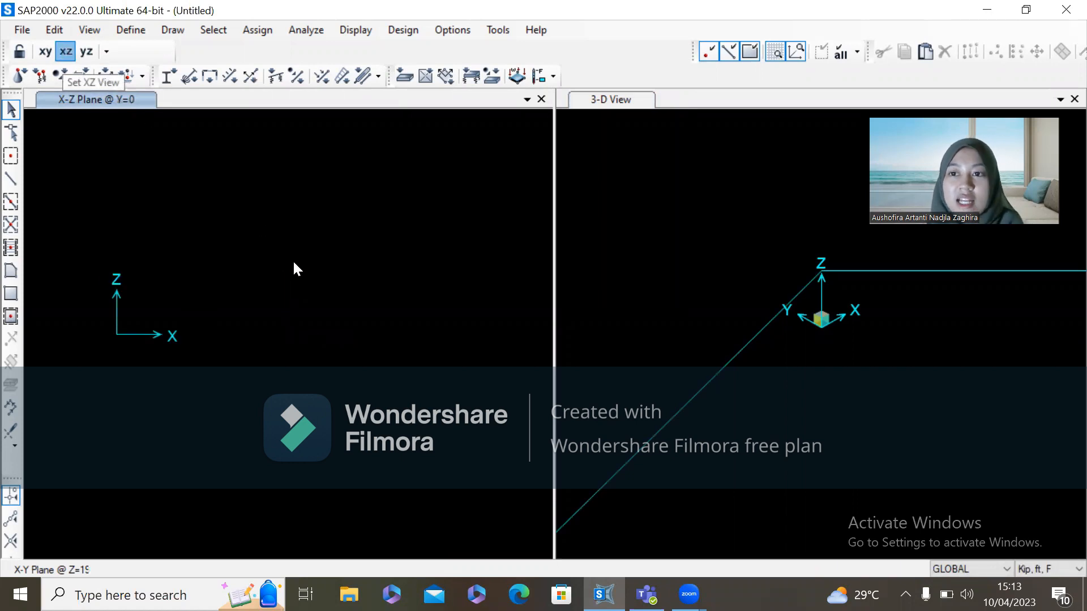
pyautogui.rightClick(217, 213)
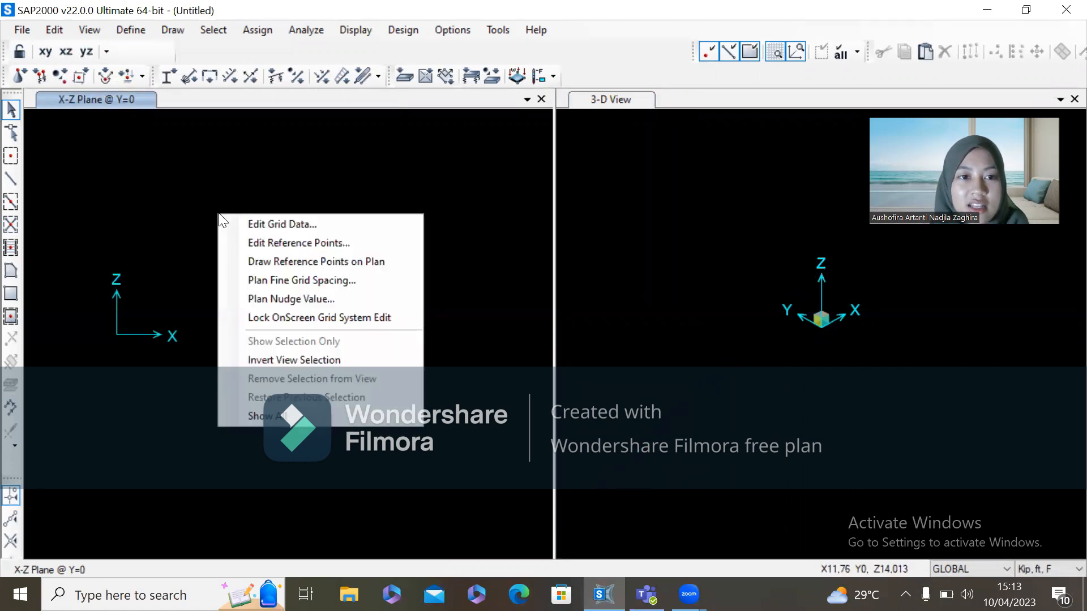
pyautogui.click(264, 222)
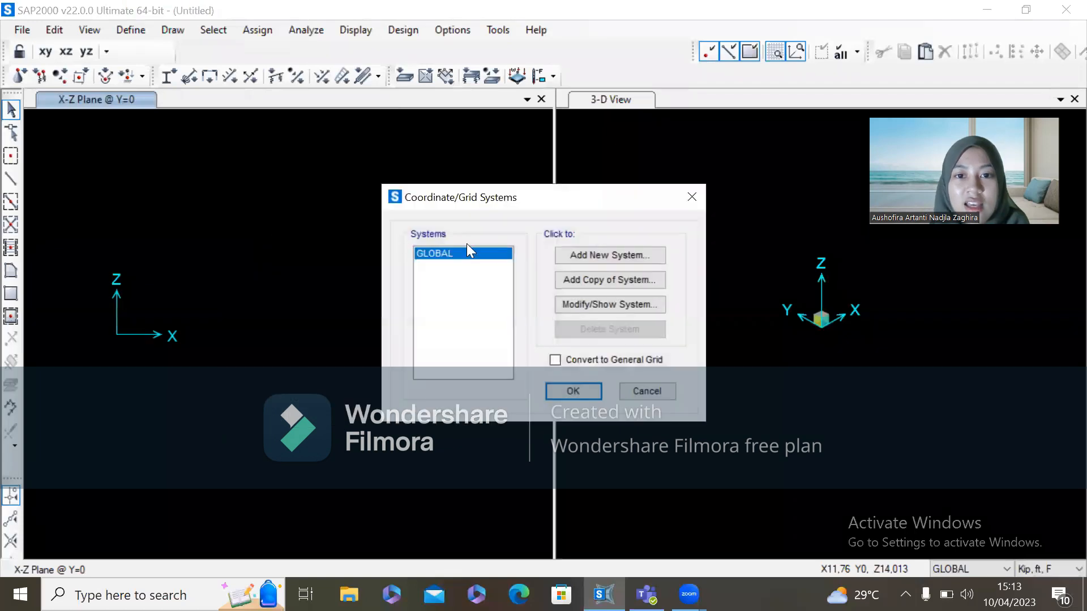
pyautogui.click(567, 299)
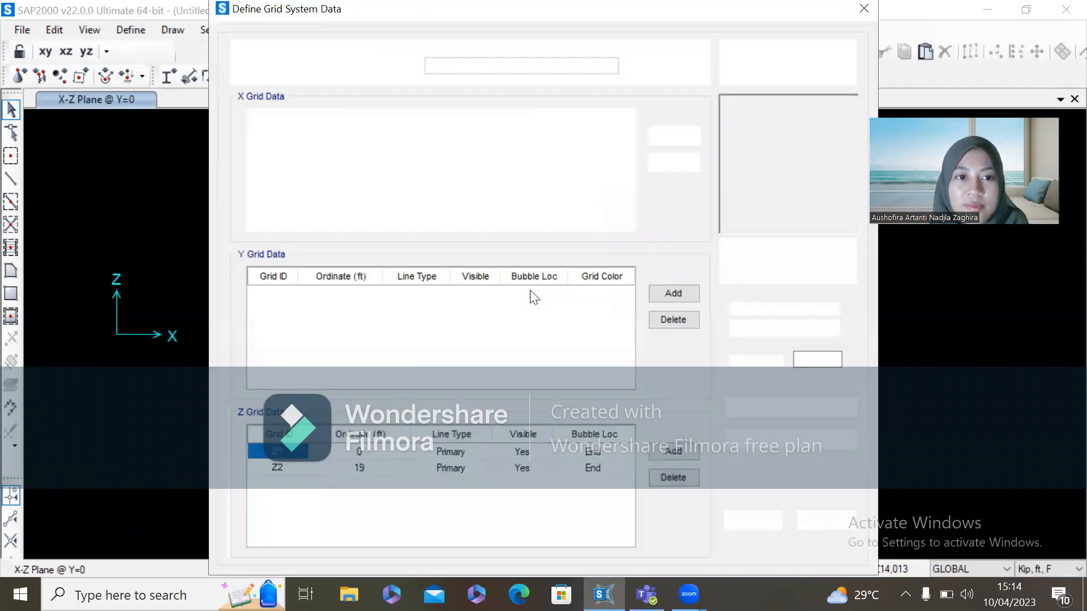
pyautogui.click(277, 169)
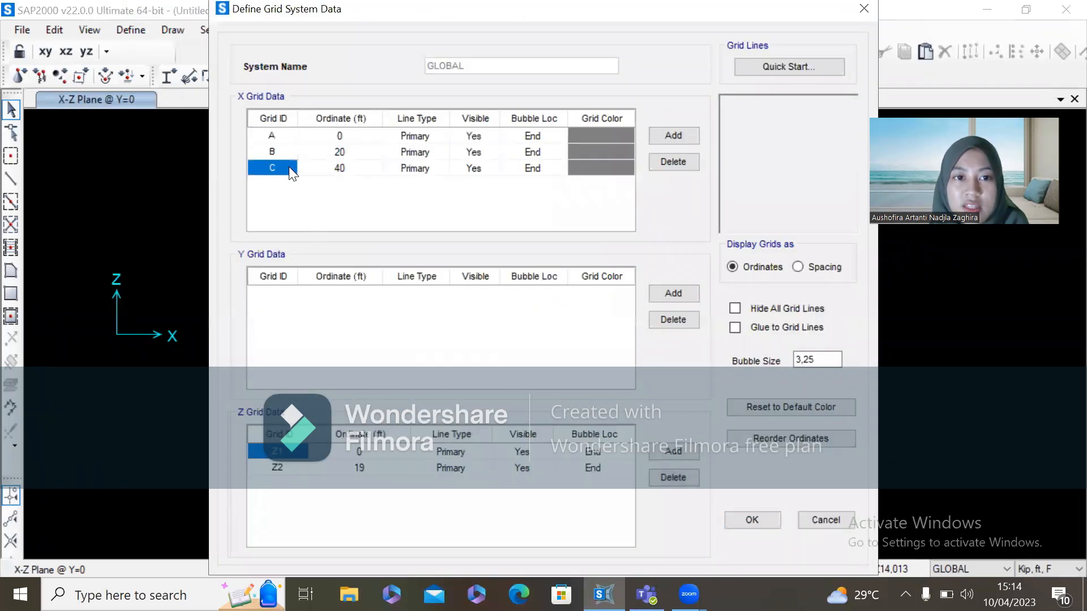
pyautogui.click(680, 140)
pyautogui.click(765, 517)
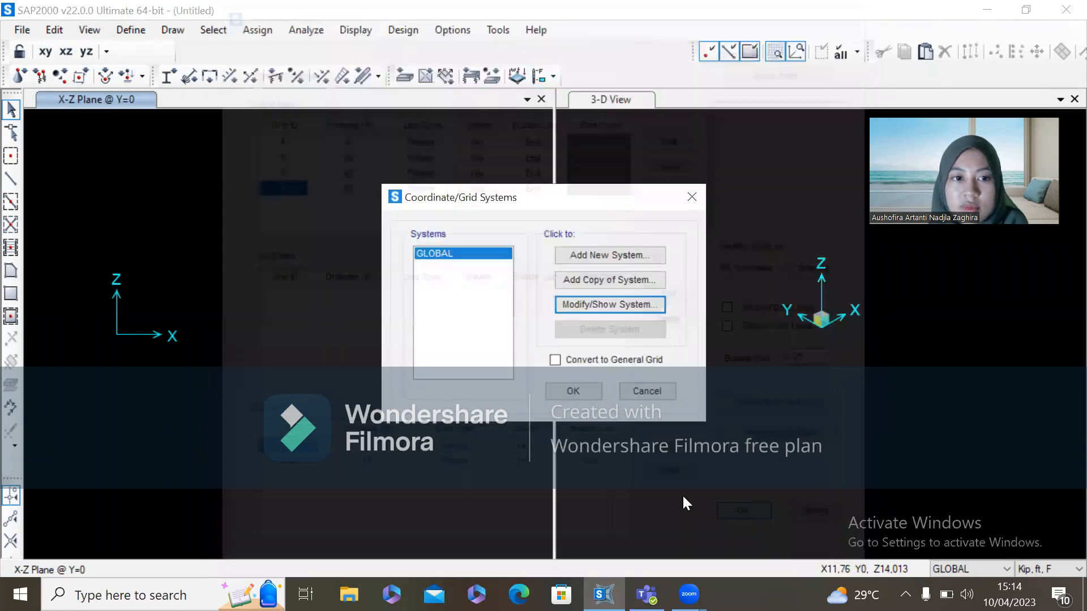
pyautogui.click(572, 390)
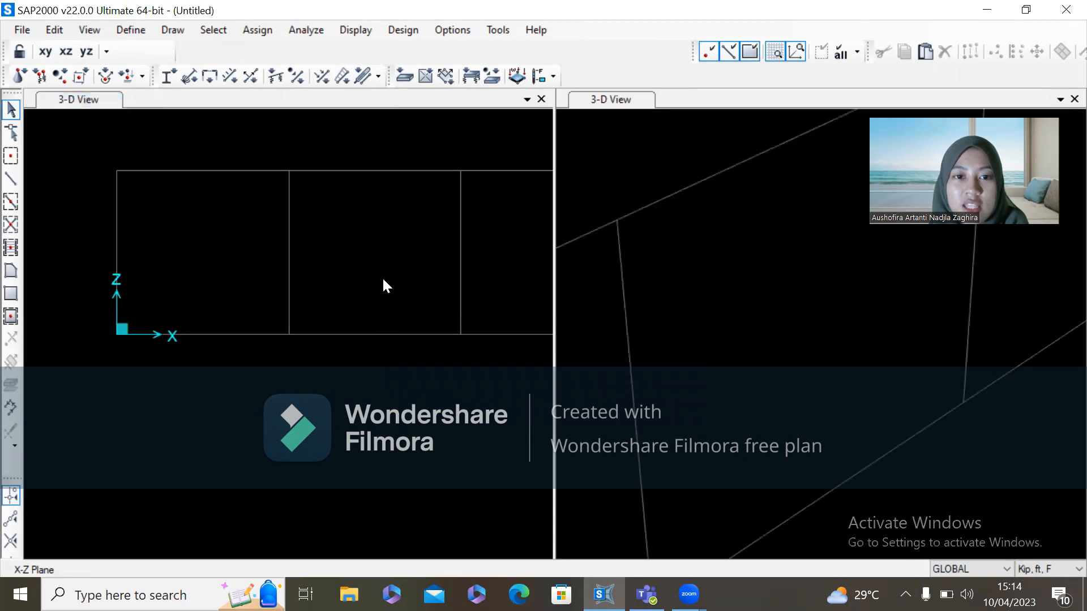
pyautogui.rightClick(393, 312)
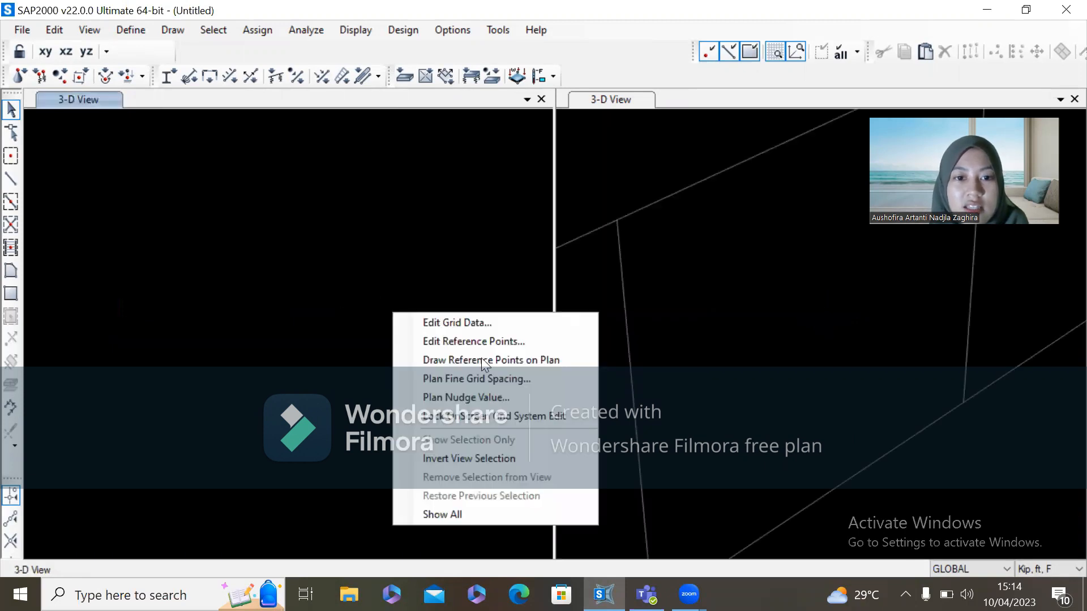
pyautogui.click(489, 323)
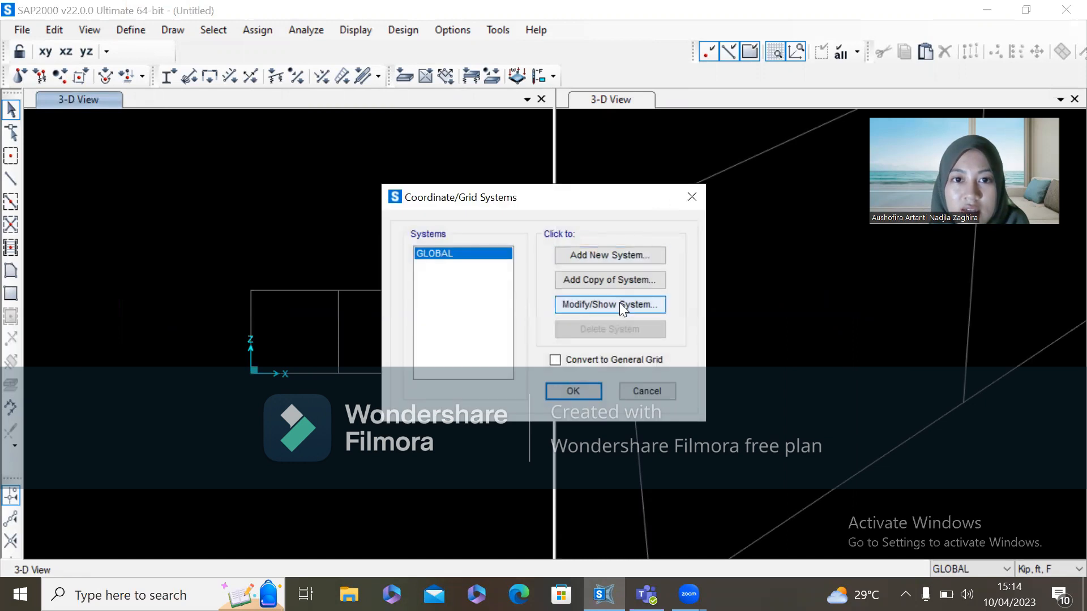
pyautogui.click(692, 196)
# Step: Delete X grid line D from the GLOBAL grid system
pyautogui.rightClick(325, 212)
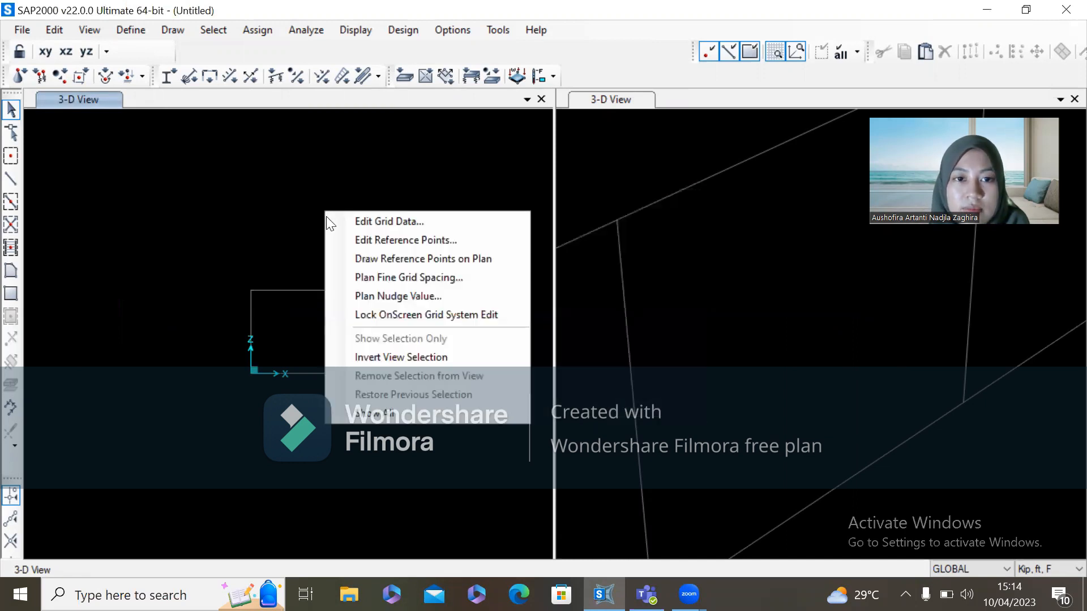
pyautogui.click(373, 222)
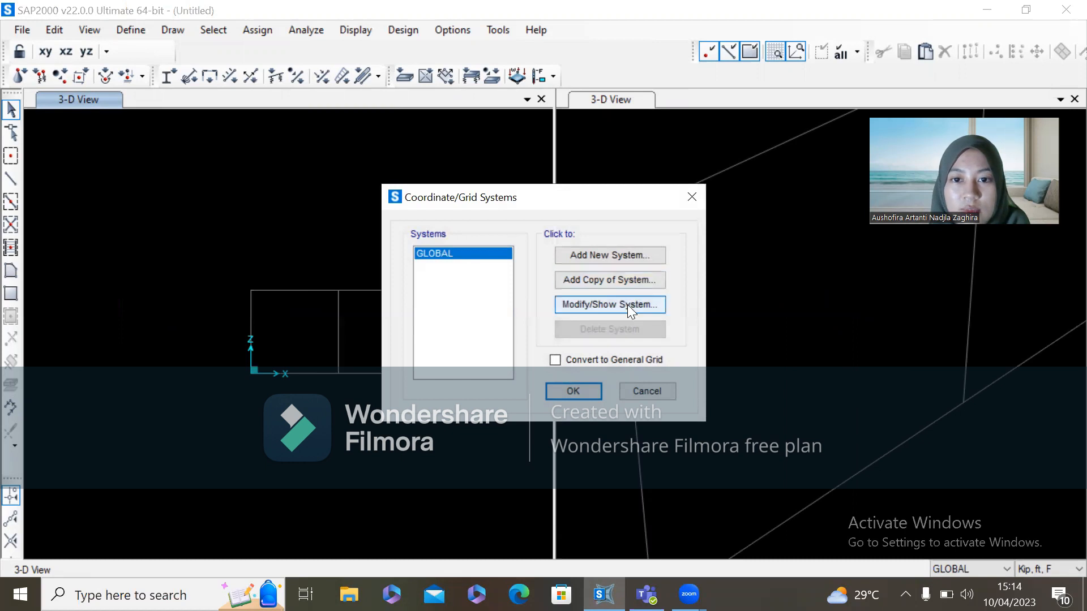
pyautogui.click(626, 305)
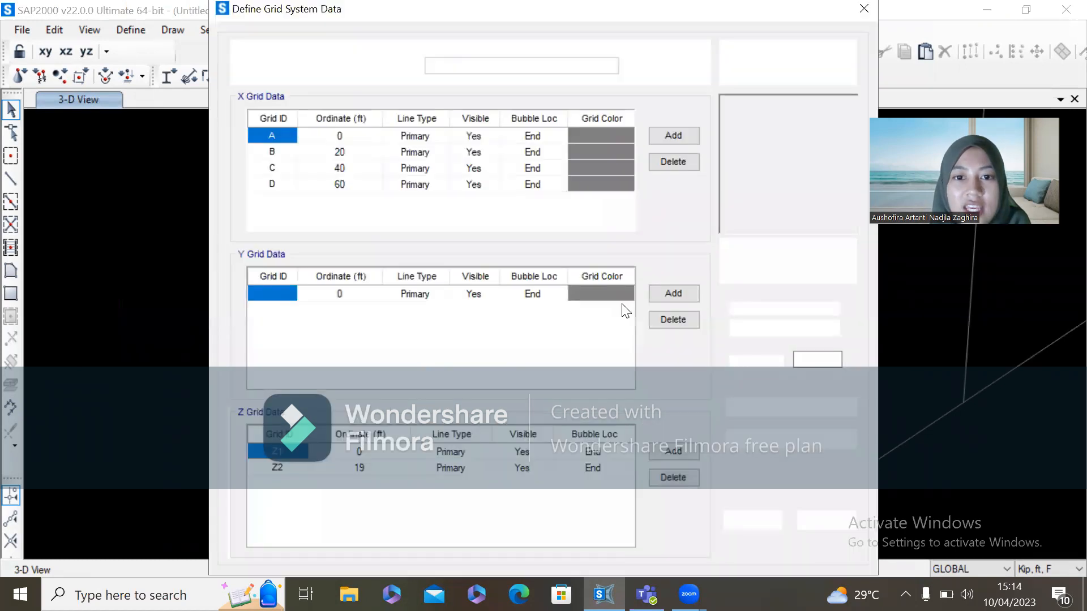
pyautogui.click(351, 184)
pyautogui.click(675, 161)
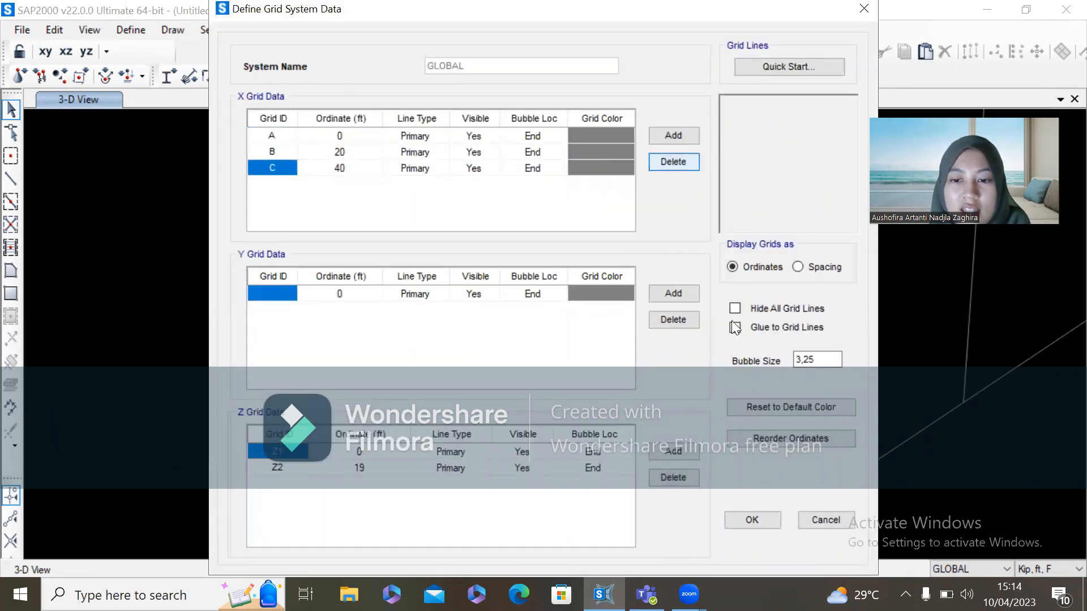
pyautogui.click(762, 519)
pyautogui.click(571, 391)
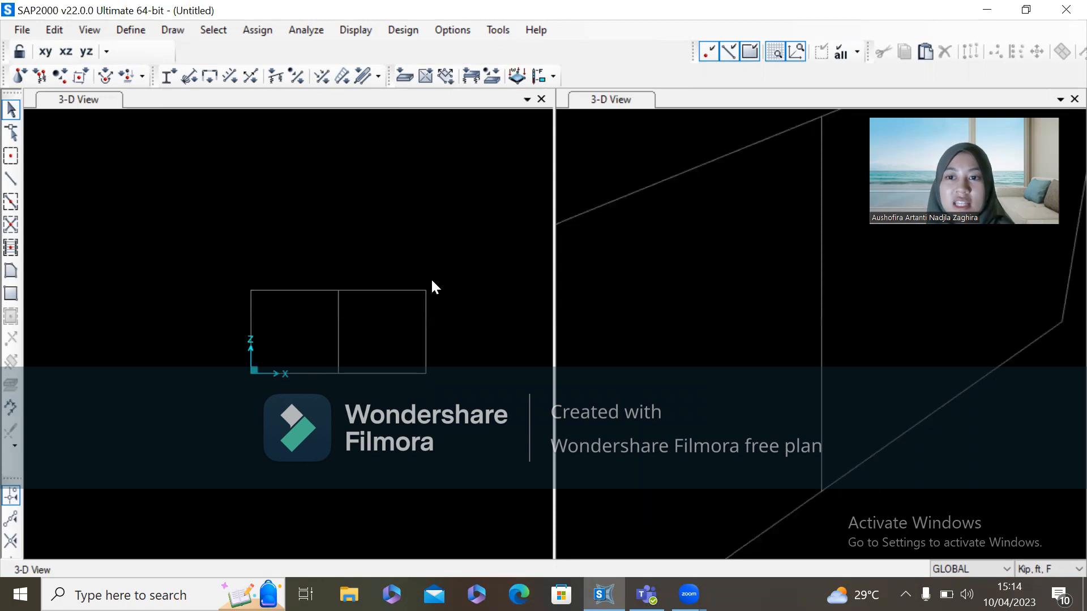
pyautogui.click(460, 340)
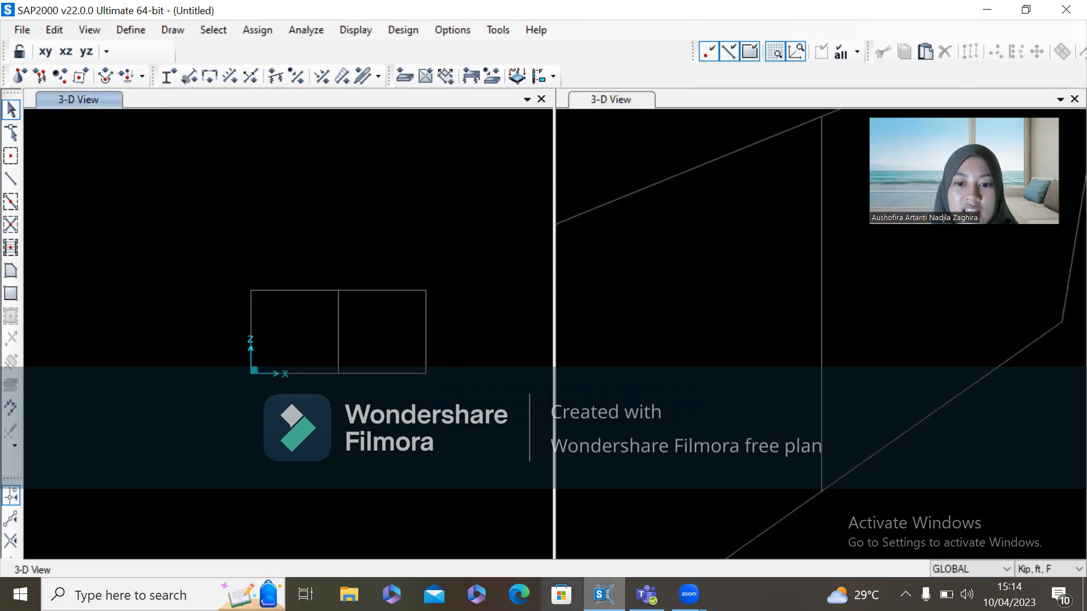
# Step: Check the truss diagram in the Teams document and draw its seven members as straight frames on the SAP2000 grid
pyautogui.moveTo(647, 595)
pyautogui.click(651, 492)
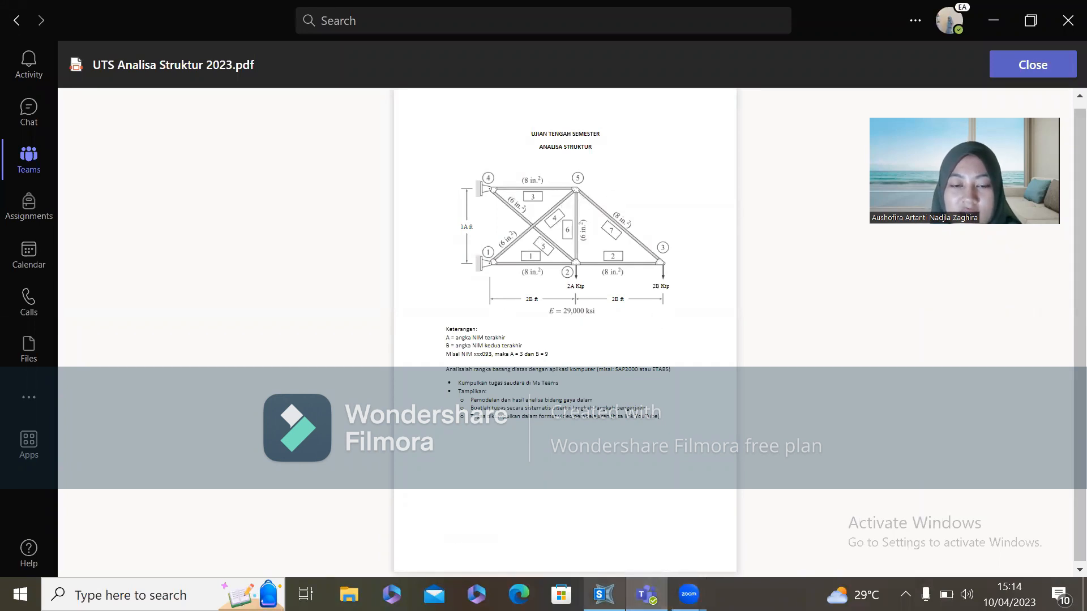
pyautogui.moveTo(604, 594)
pyautogui.click(576, 519)
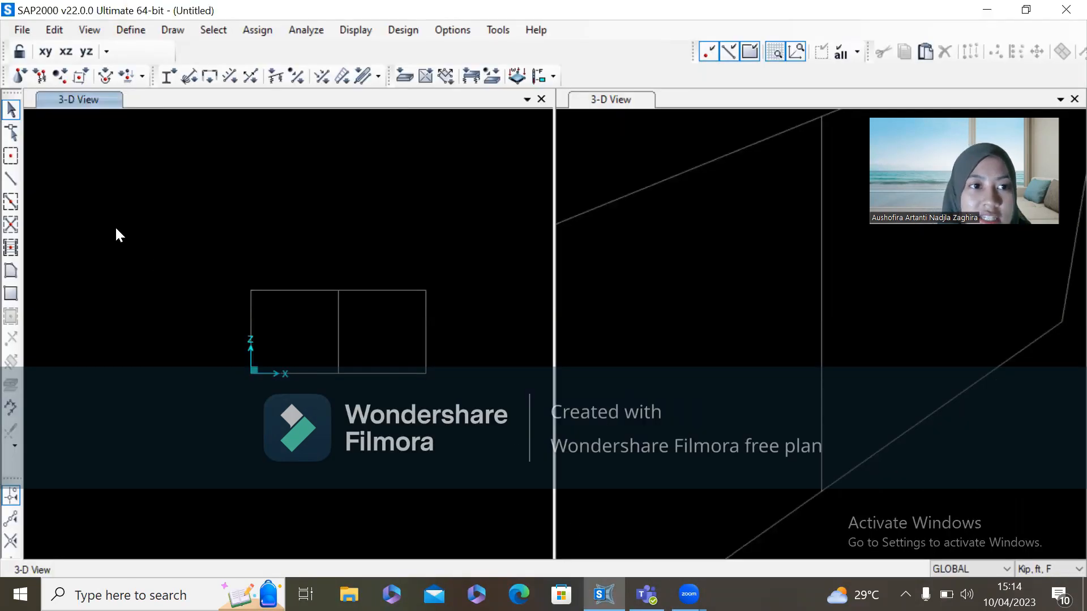
pyautogui.click(13, 180)
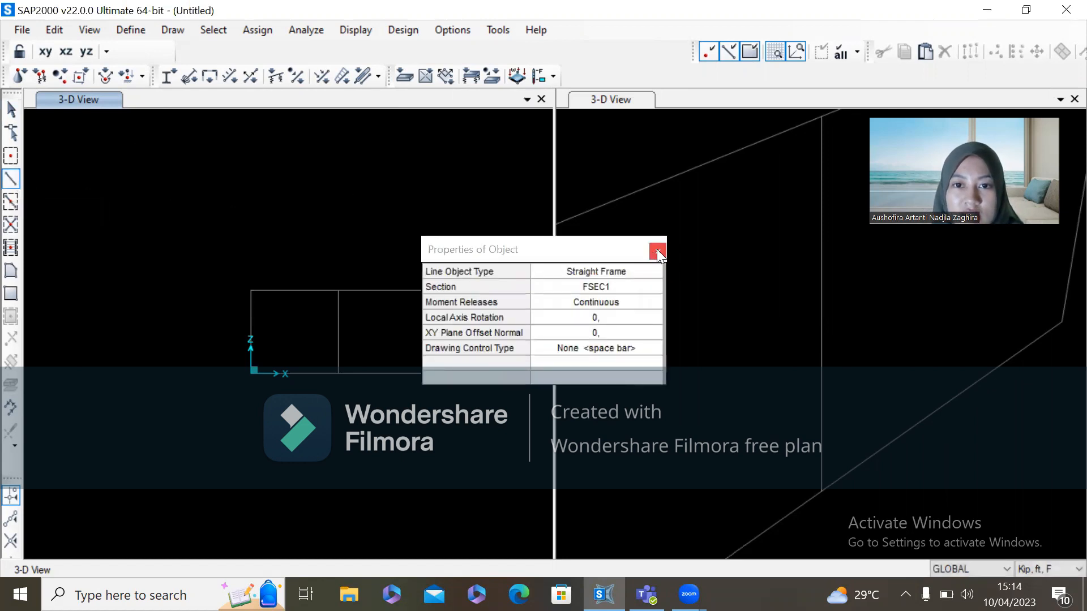
pyautogui.click(658, 252)
pyautogui.click(252, 371)
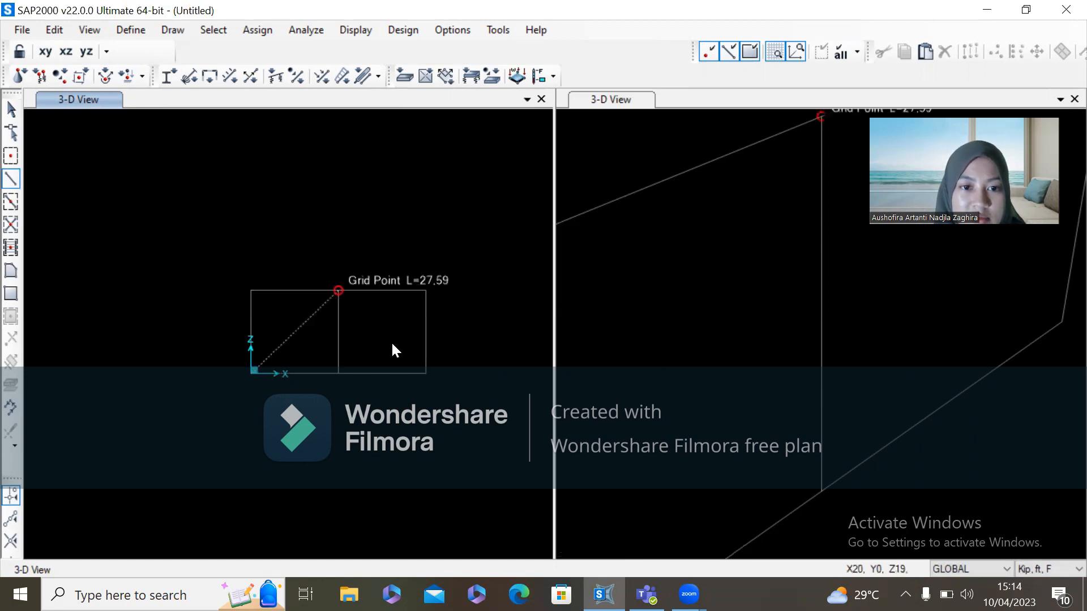
pyautogui.click(338, 291)
pyautogui.click(426, 373)
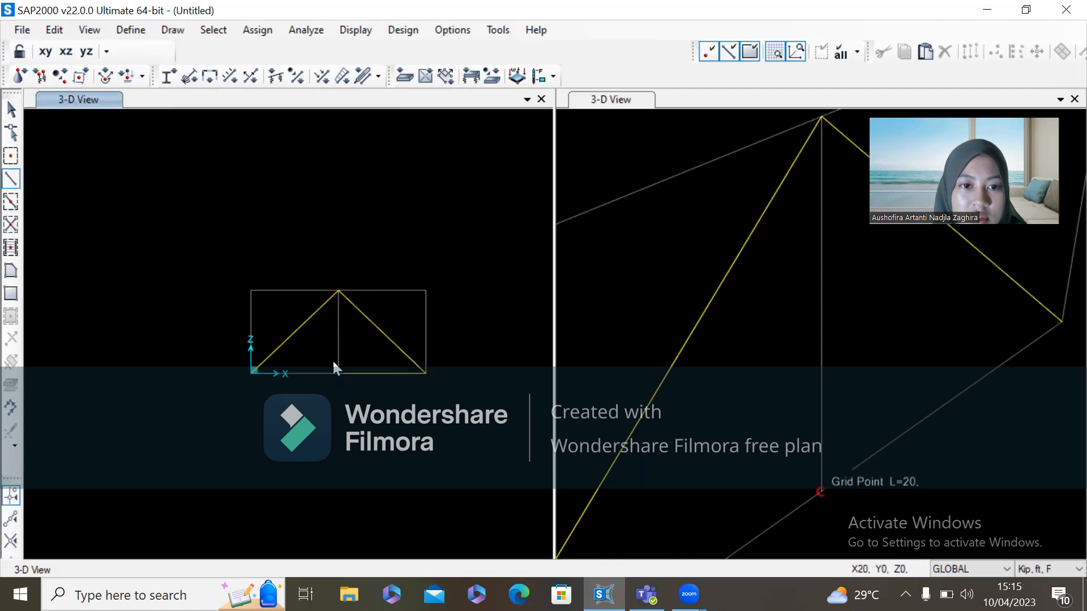
pyautogui.click(338, 291)
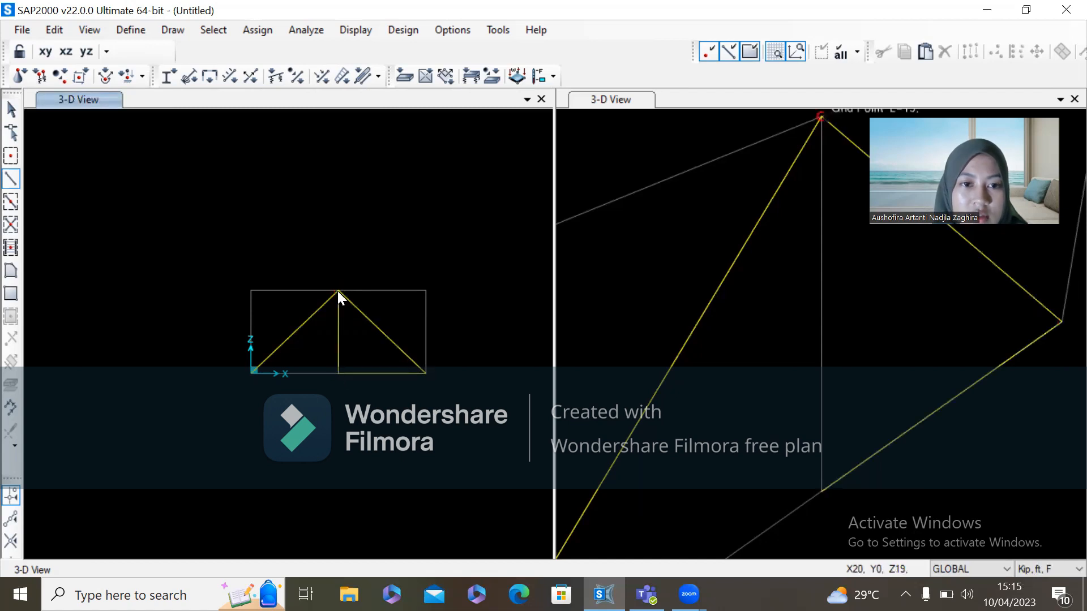
pyautogui.click(255, 293)
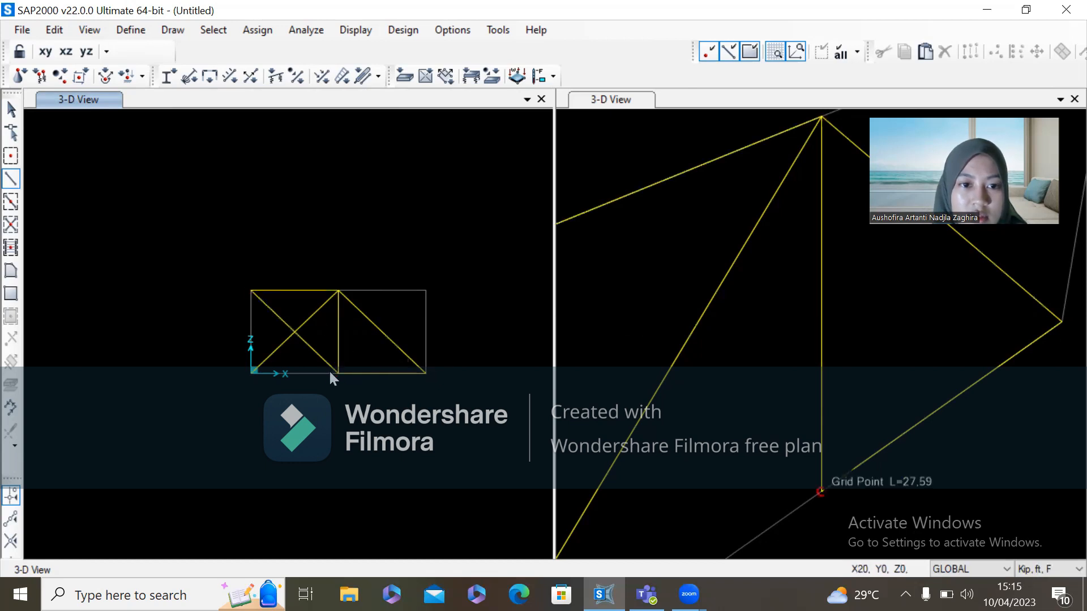
pyautogui.click(252, 373)
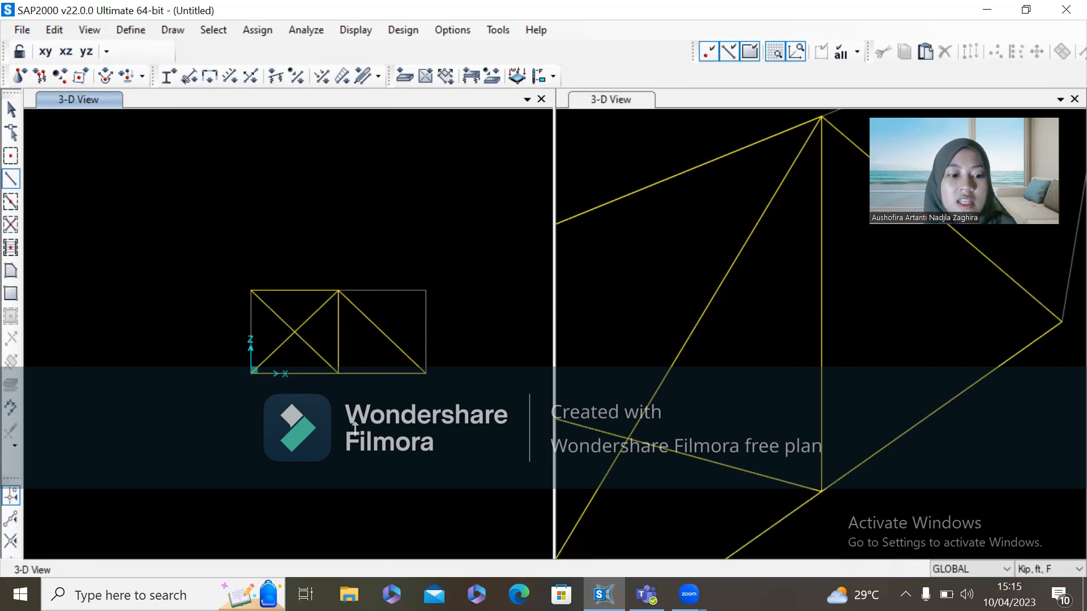
pyautogui.press('Escape')
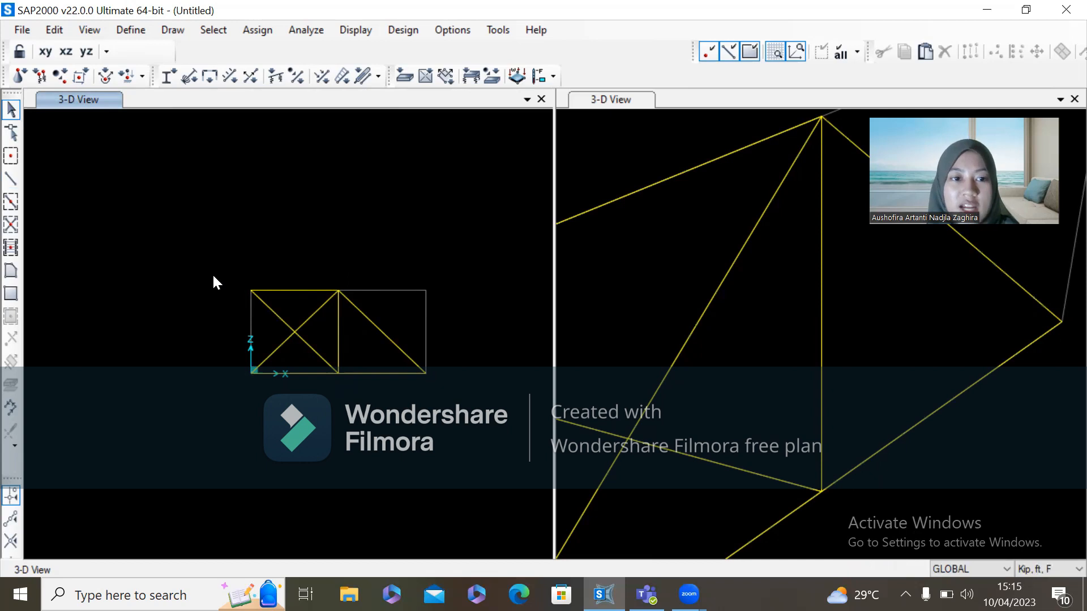
# Step: Check the supports in the Teams document and select the upper and lower joints at X = 0 in SAP2000
pyautogui.click(646, 595)
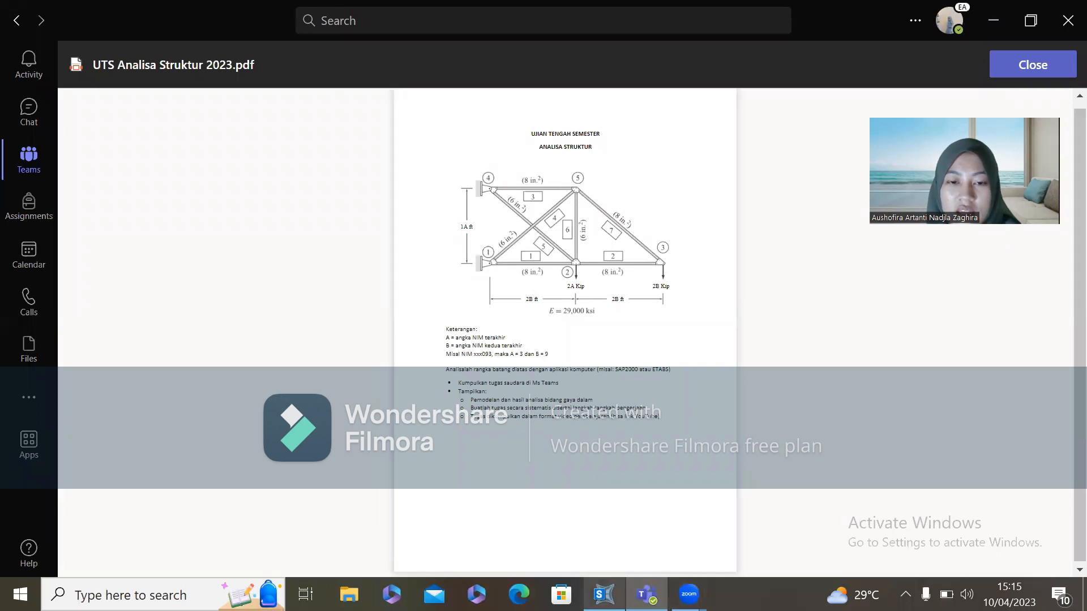
pyautogui.click(604, 594)
pyautogui.click(258, 300)
pyautogui.click(264, 384)
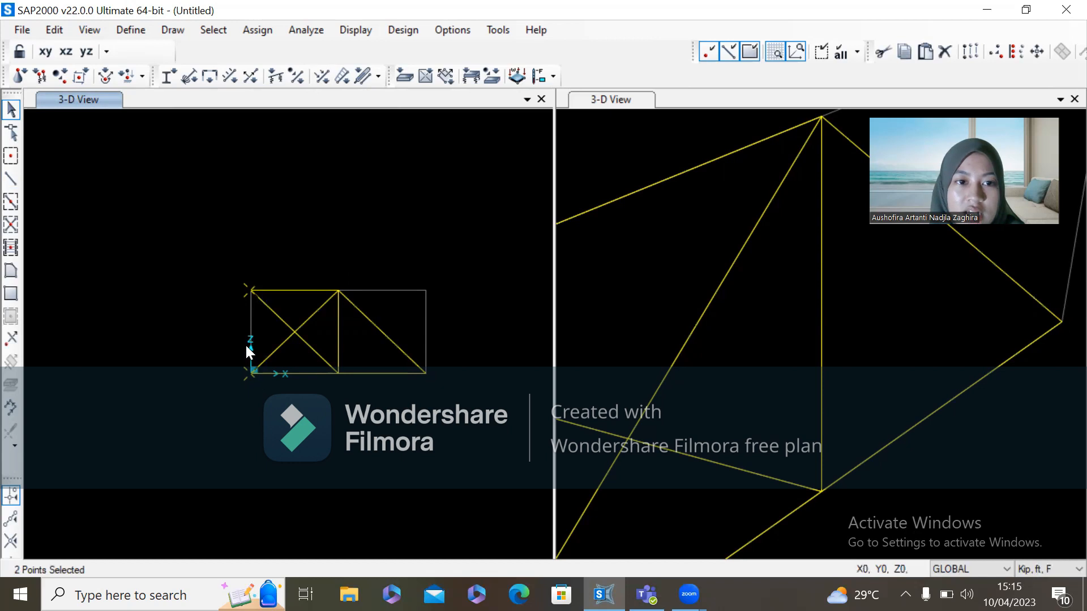
pyautogui.click(256, 31)
pyautogui.moveTo(304, 210)
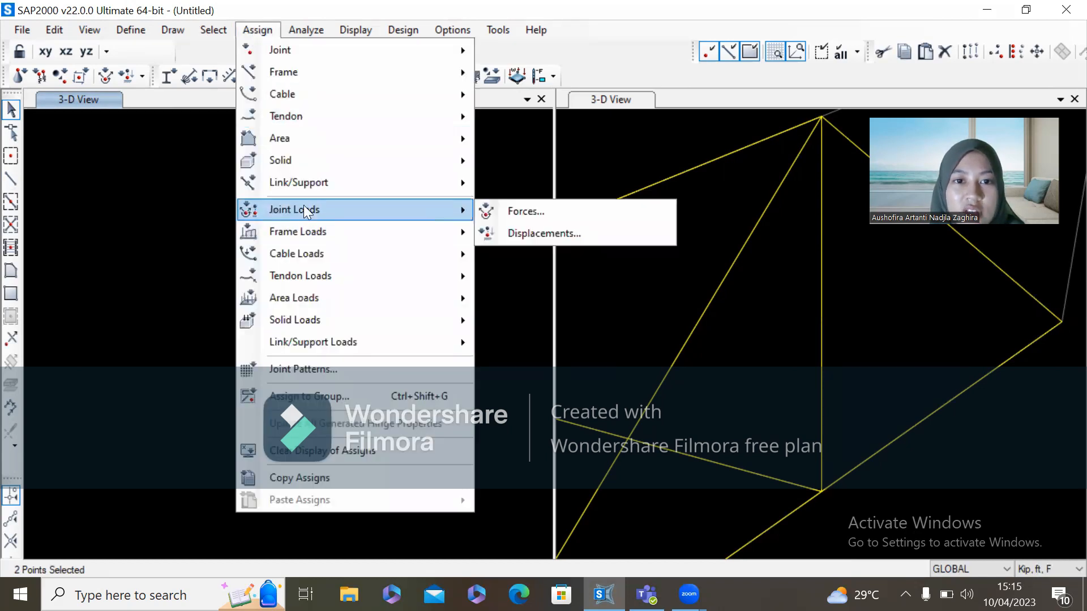
pyautogui.click(497, 209)
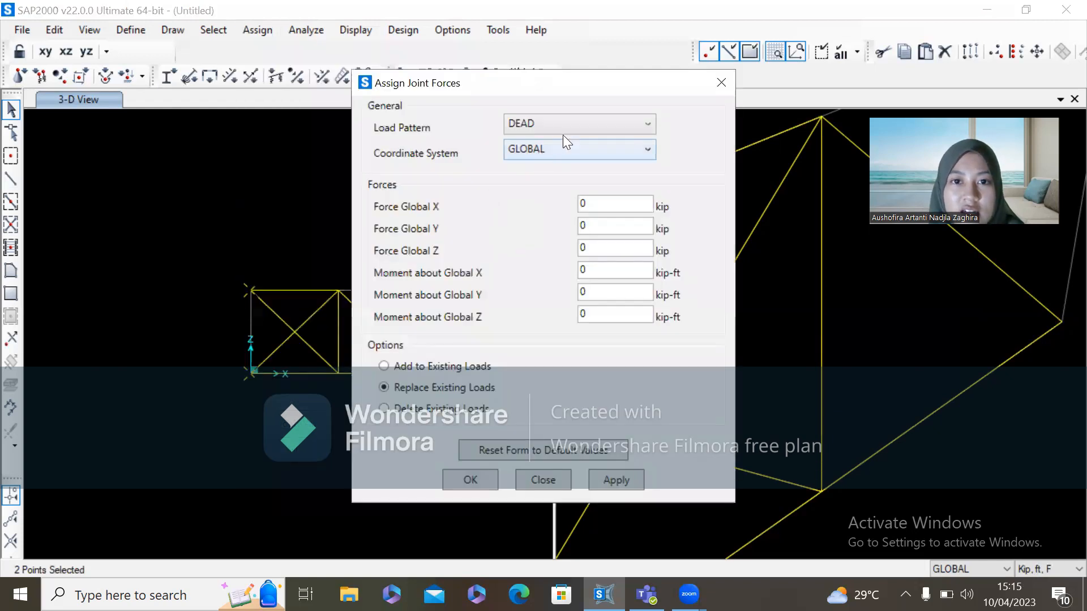
pyautogui.click(717, 83)
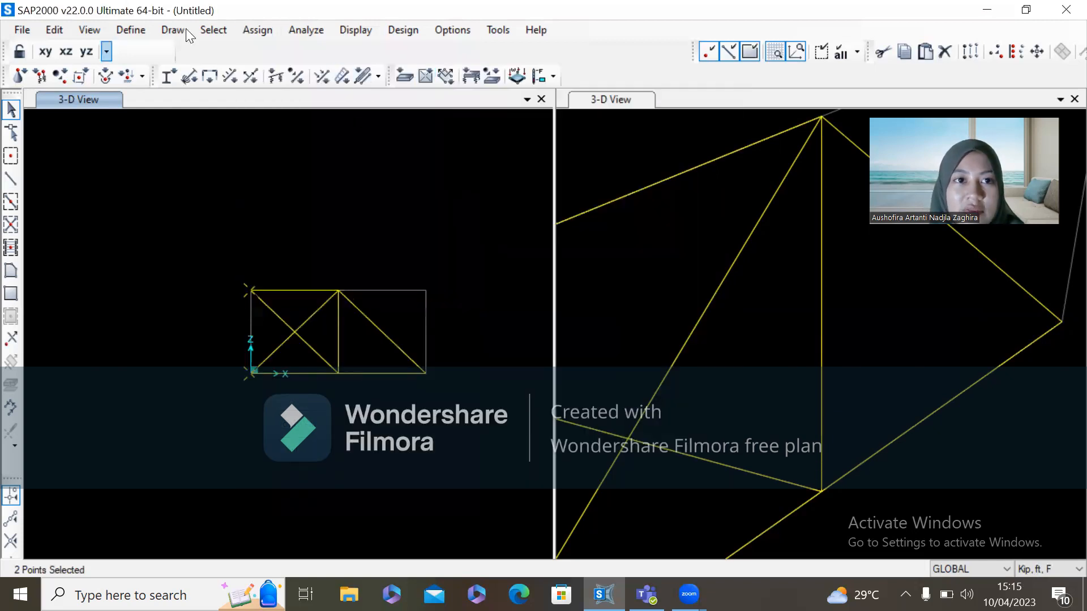
# Step: Assign pinned restraints with Translation 1, 2 and 3 fixed to the two selected joints
pyautogui.click(269, 28)
pyautogui.moveTo(277, 55)
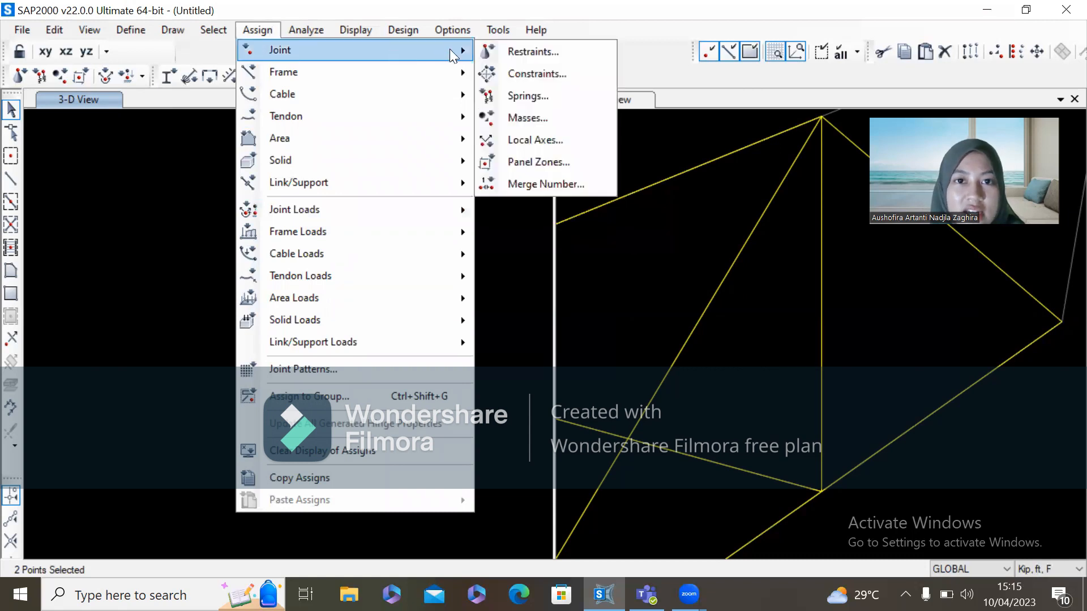
pyautogui.click(496, 51)
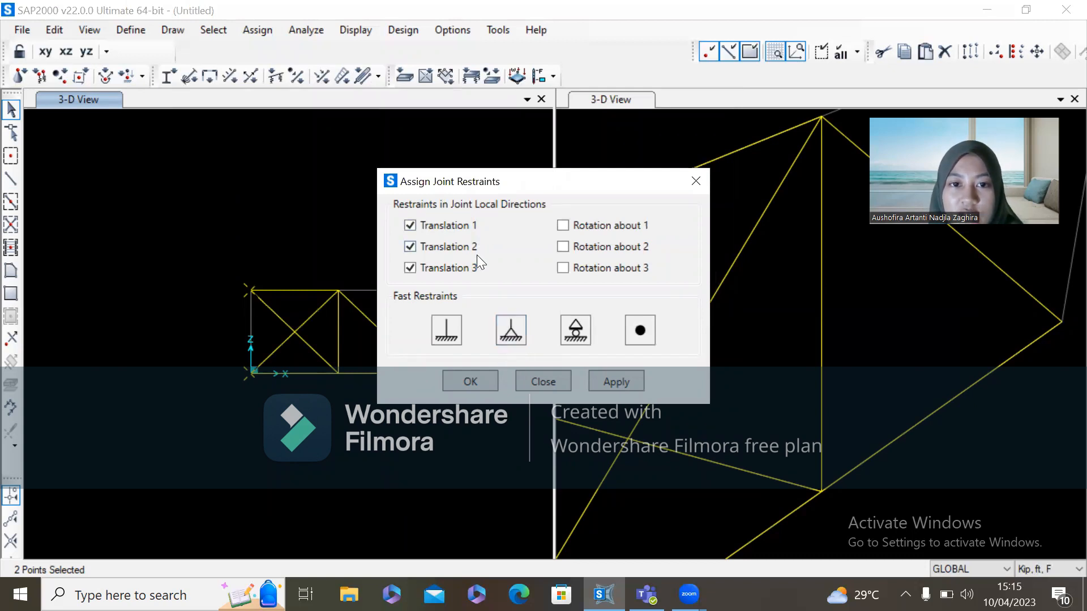
pyautogui.click(605, 382)
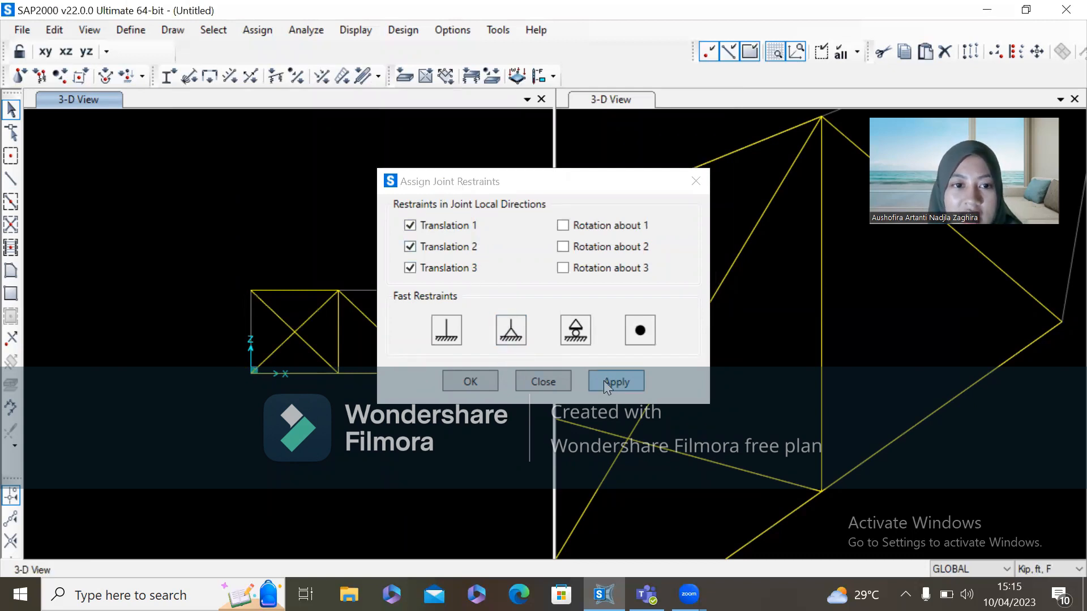
pyautogui.click(470, 381)
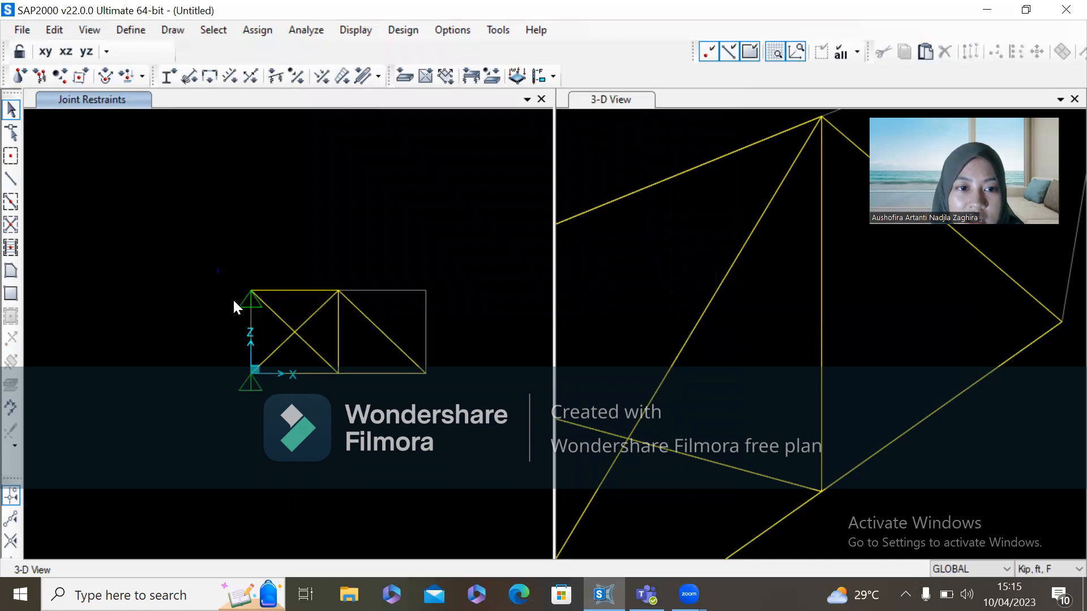
# Step: Rotate the local axes of the two support joints 90 degrees about Y and compare the supports with the Teams diagram
pyautogui.moveTo(267, 326); pyautogui.dragTo(266, 320)
pyautogui.moveTo(226, 351); pyautogui.dragTo(251, 416)
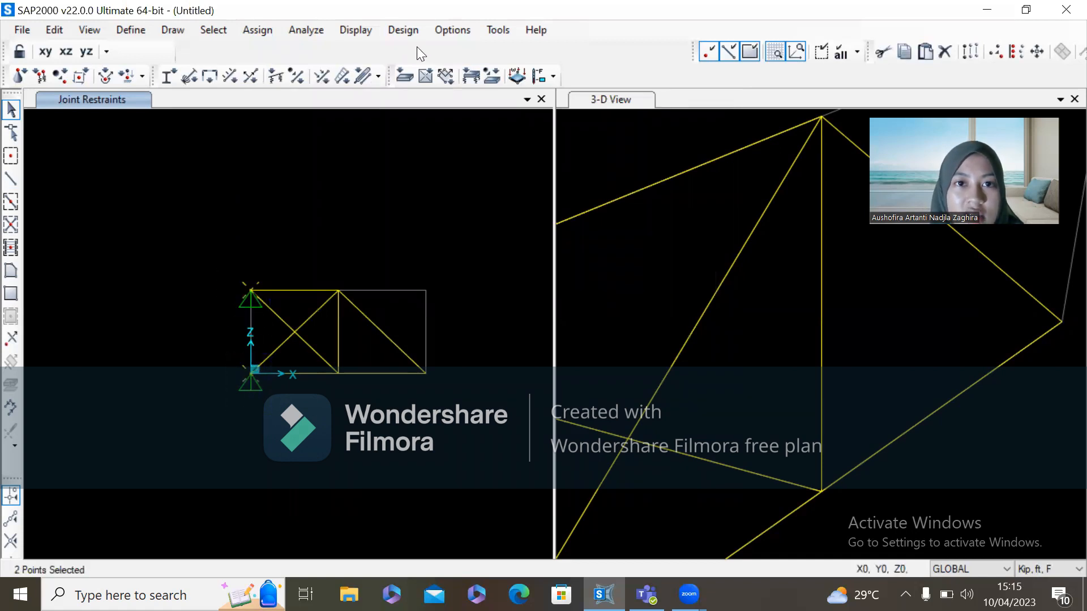
pyautogui.click(258, 30)
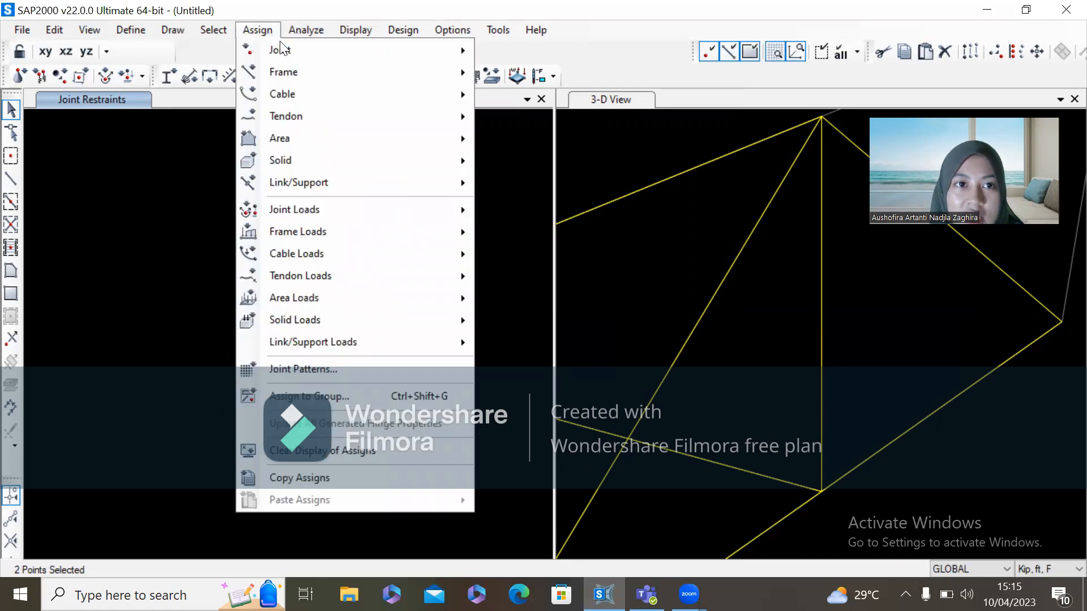
pyautogui.moveTo(287, 50)
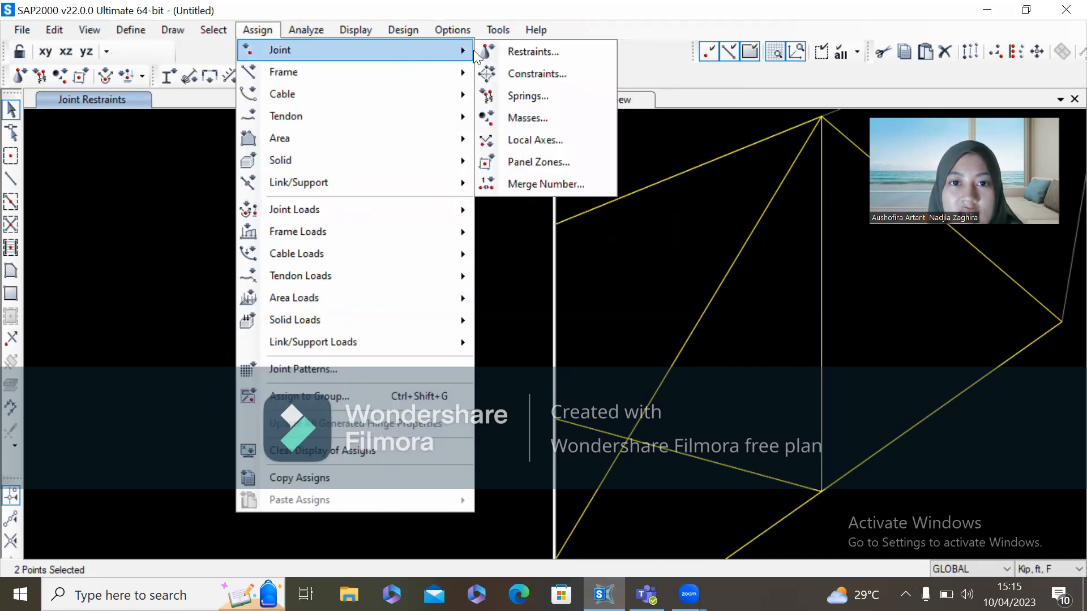
pyautogui.click(500, 140)
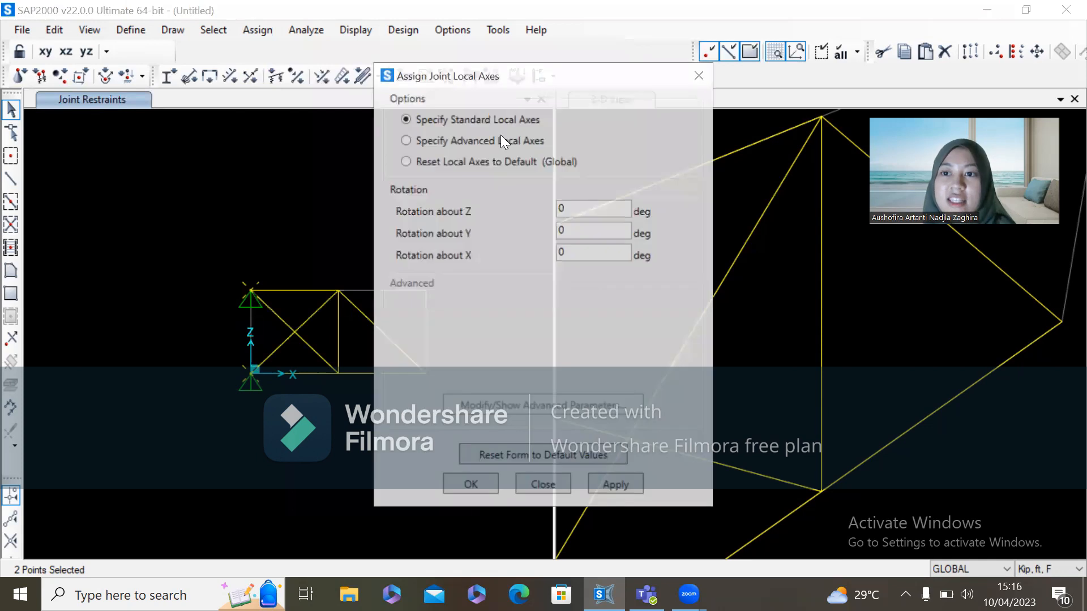
pyautogui.click(594, 233)
pyautogui.press('BackSpace')
pyautogui.write('90')
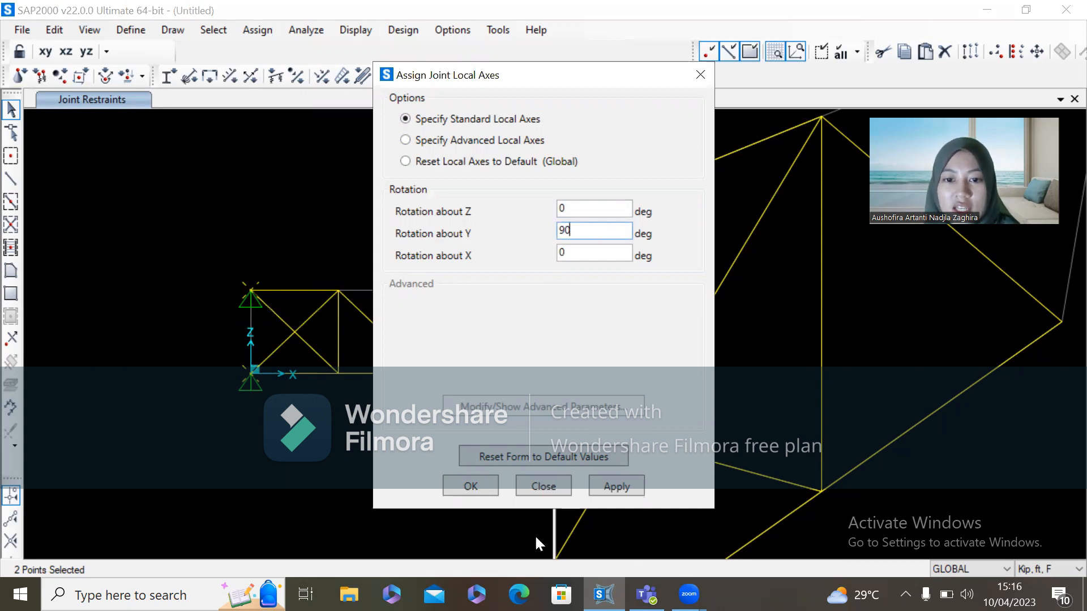
pyautogui.click(618, 490)
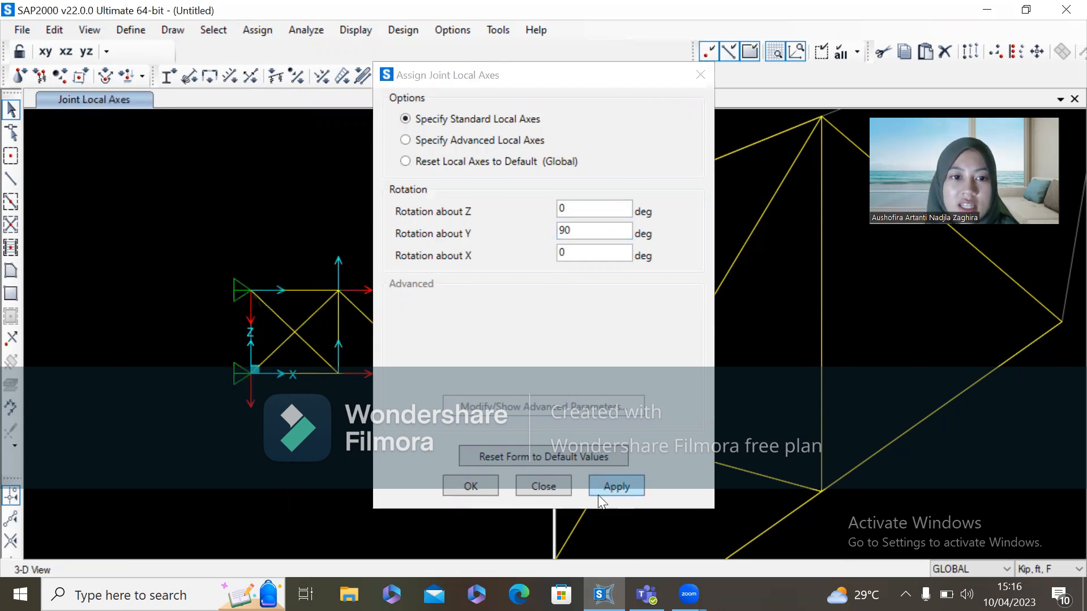
pyautogui.click(471, 489)
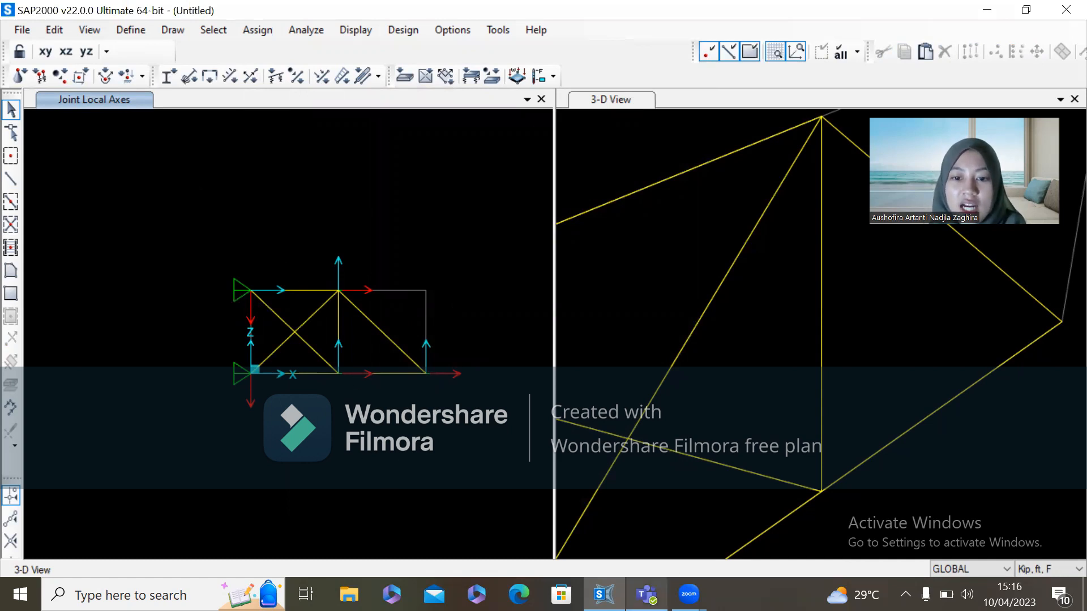
pyautogui.click(646, 595)
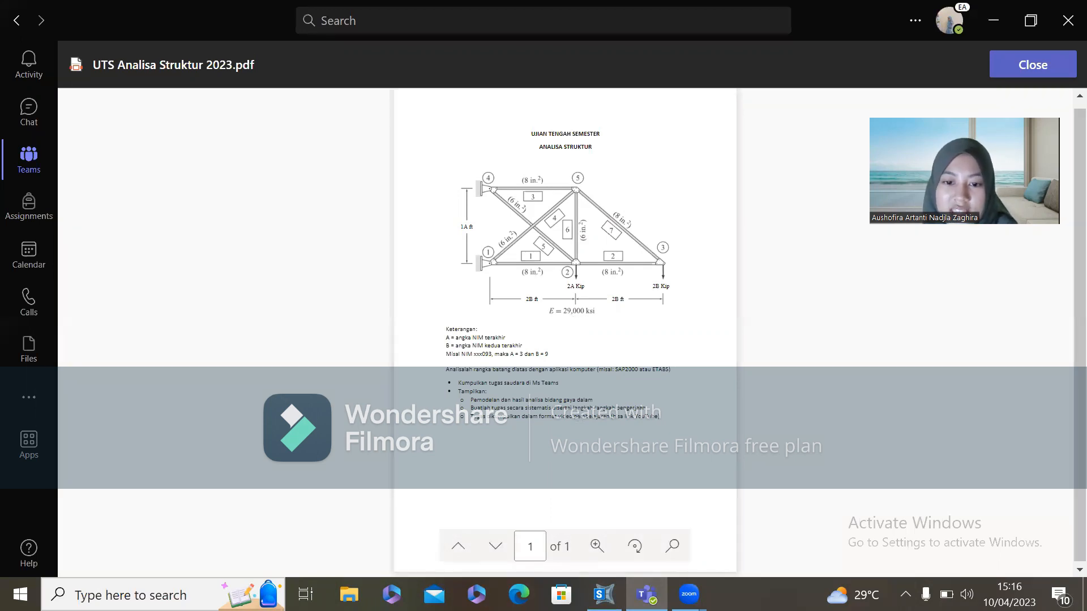
pyautogui.click(604, 594)
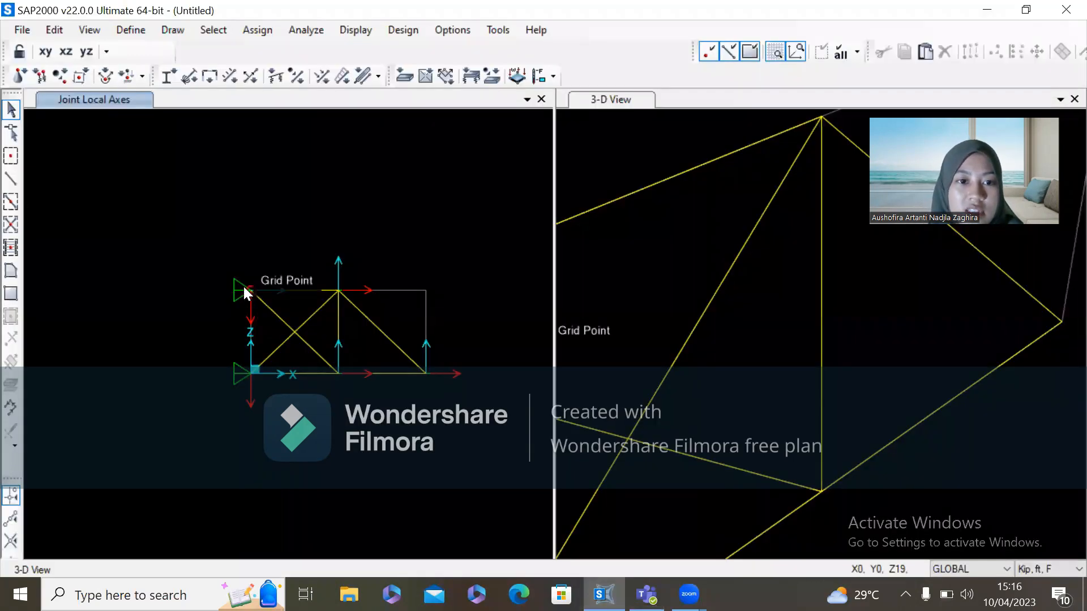
# Step: Select all seven truss members together with the upper and lower joints of the middle vertical
pyautogui.moveTo(375, 384); pyautogui.dragTo(402, 373)
pyautogui.moveTo(403, 317); pyautogui.dragTo(331, 351)
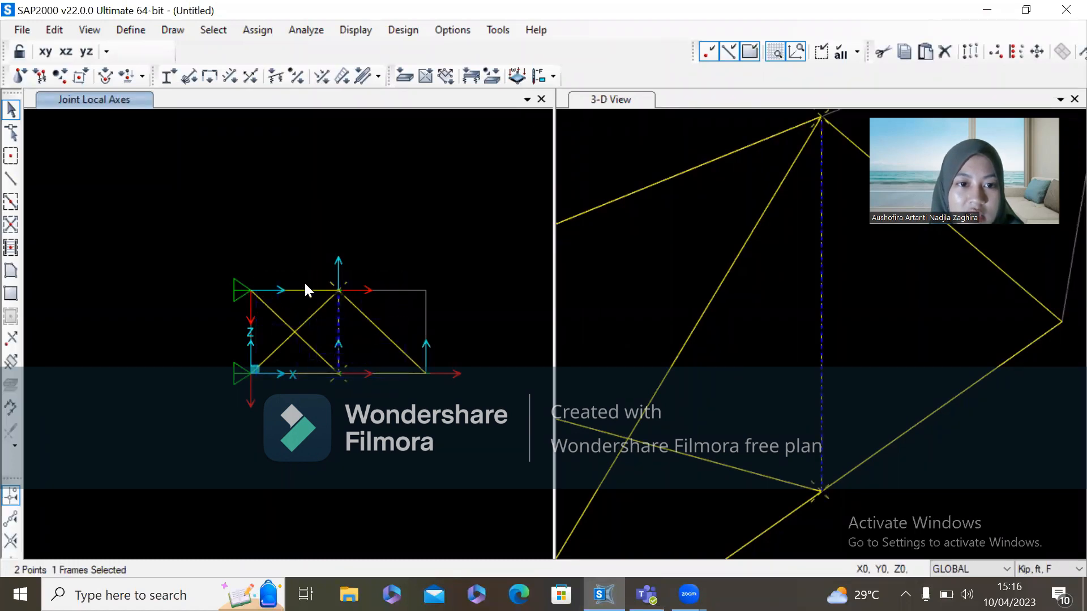
pyautogui.moveTo(287, 391); pyautogui.dragTo(286, 391)
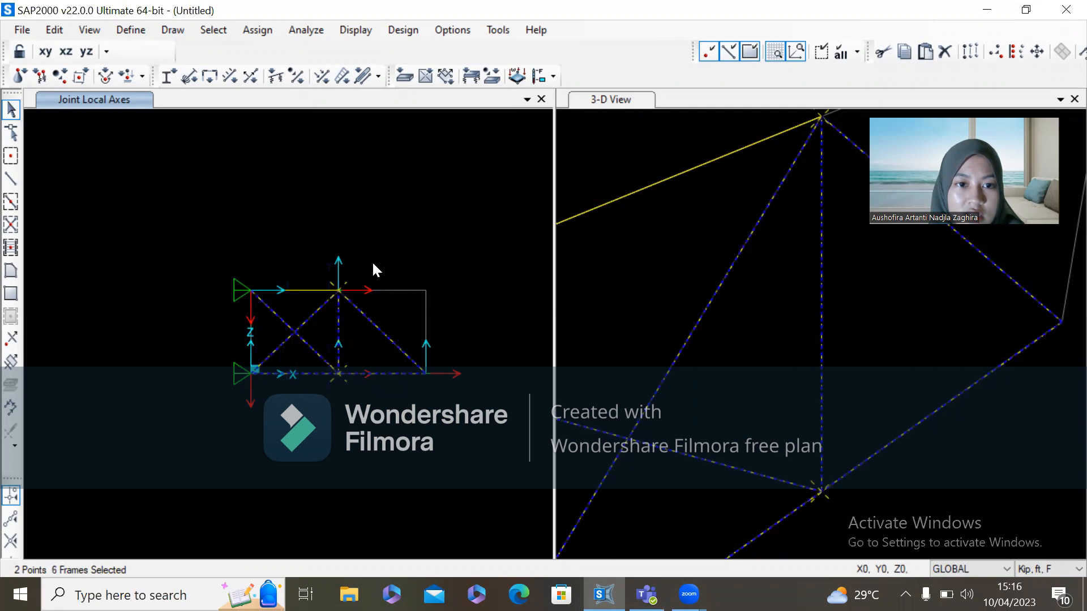
pyautogui.click(325, 291)
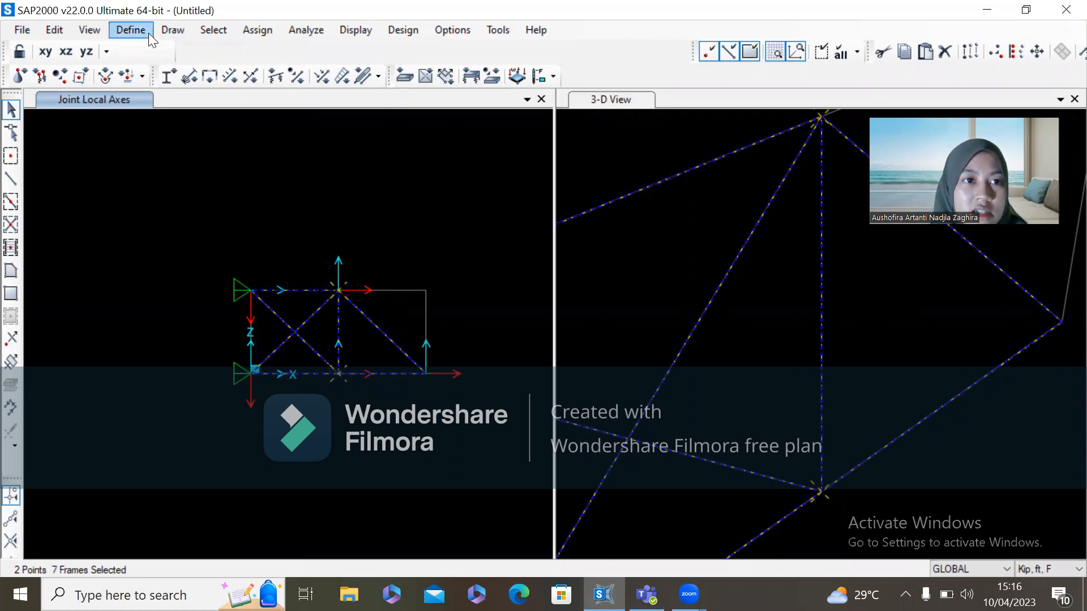
# Step: Set the modulus of elasticity of the A992Fy50 steel material to 29000 ksi and recheck its property data
pyautogui.click(149, 34)
pyautogui.click(171, 49)
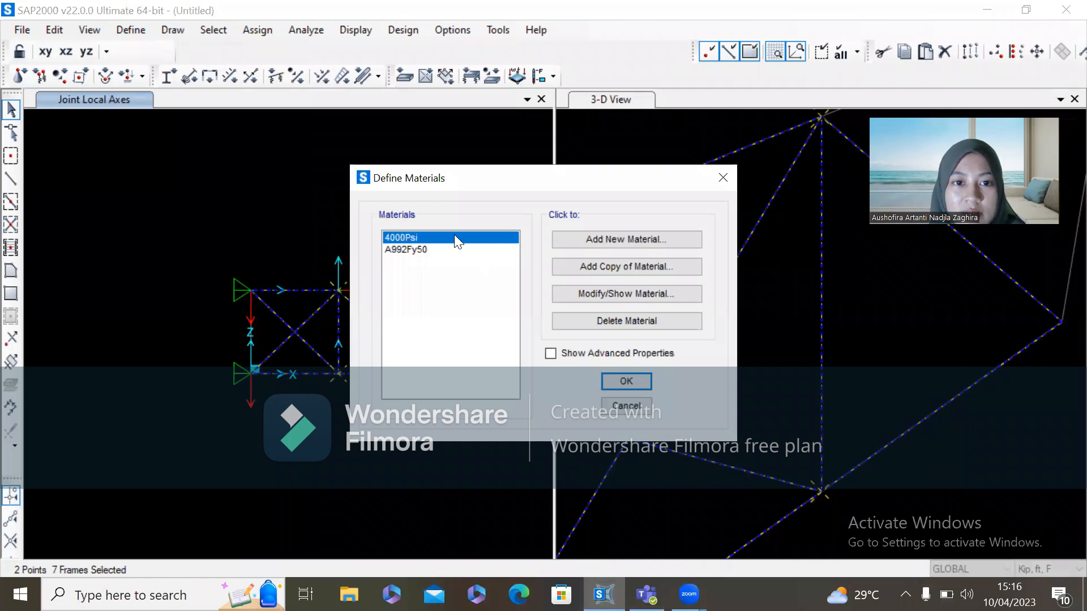
pyautogui.click(458, 250)
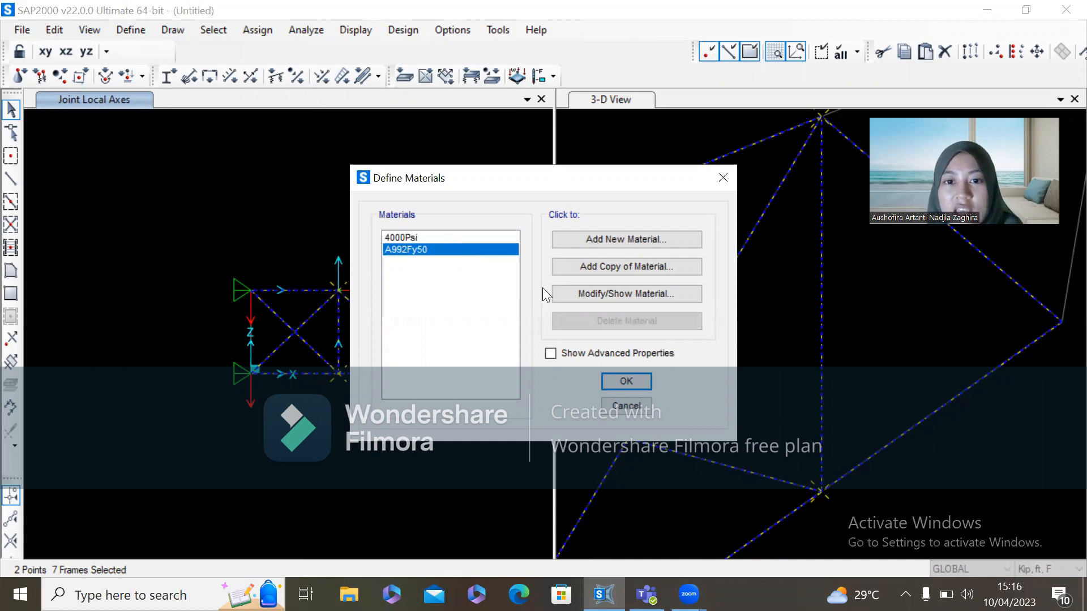
pyautogui.click(579, 294)
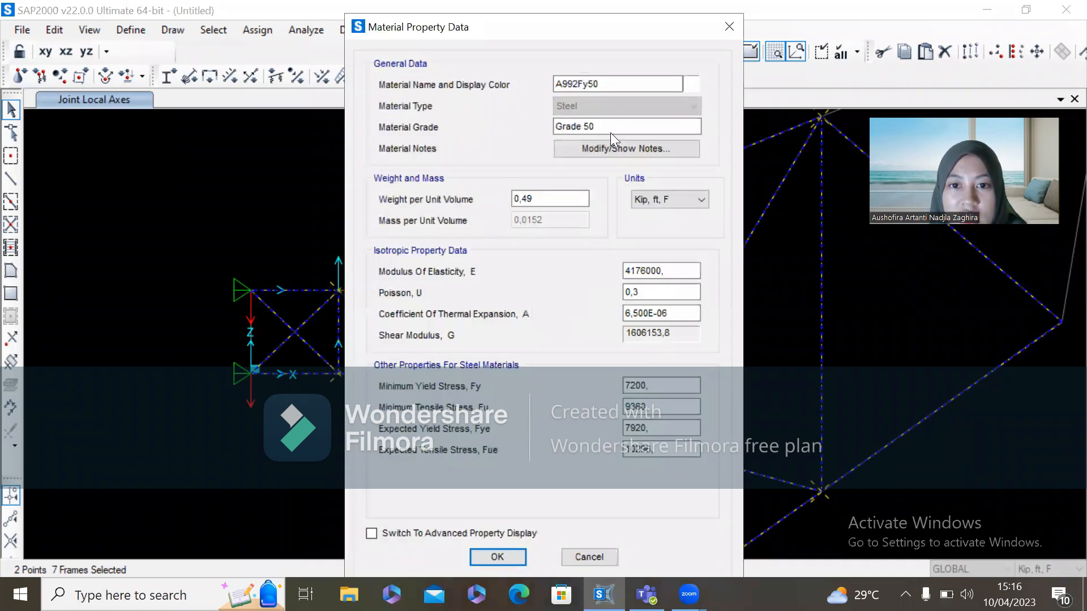
pyautogui.click(674, 270)
pyautogui.moveTo(674, 270); pyautogui.dragTo(607, 274)
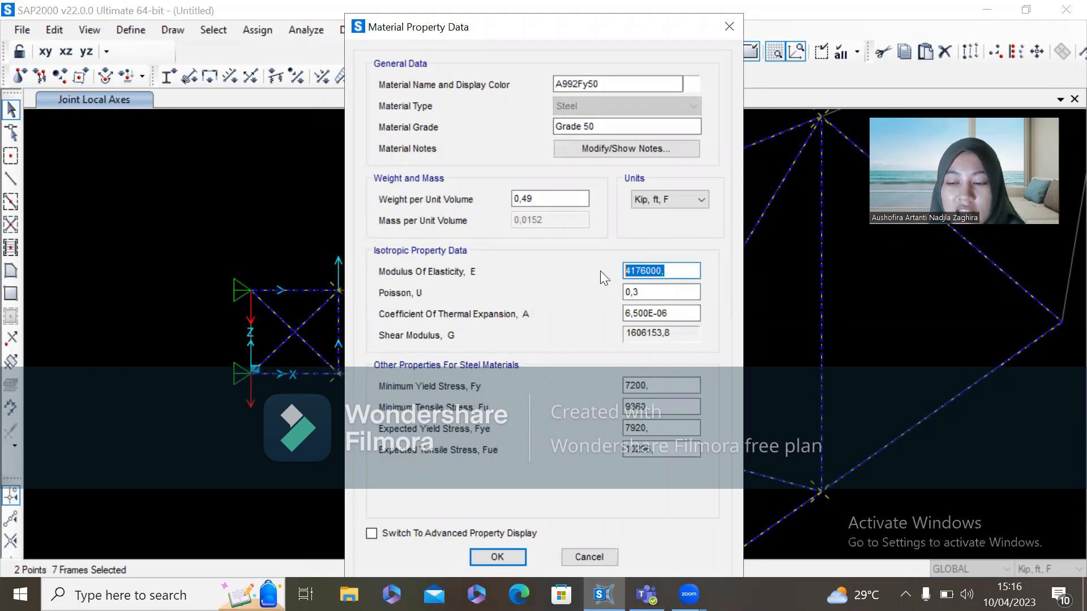
pyautogui.press('BackSpace')
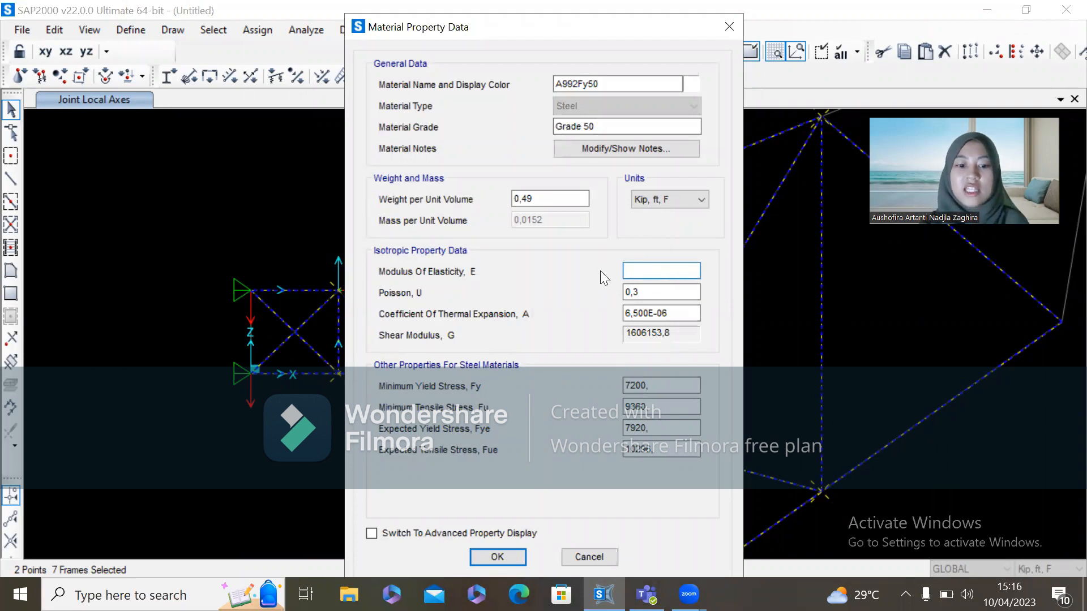
pyautogui.write('29000ksi')
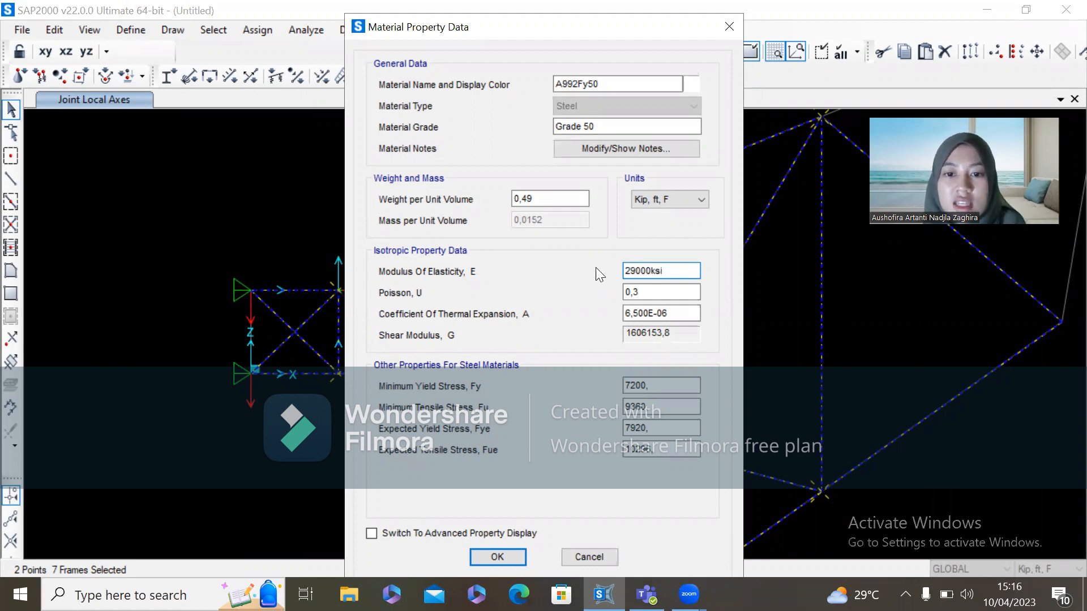
pyautogui.click(518, 559)
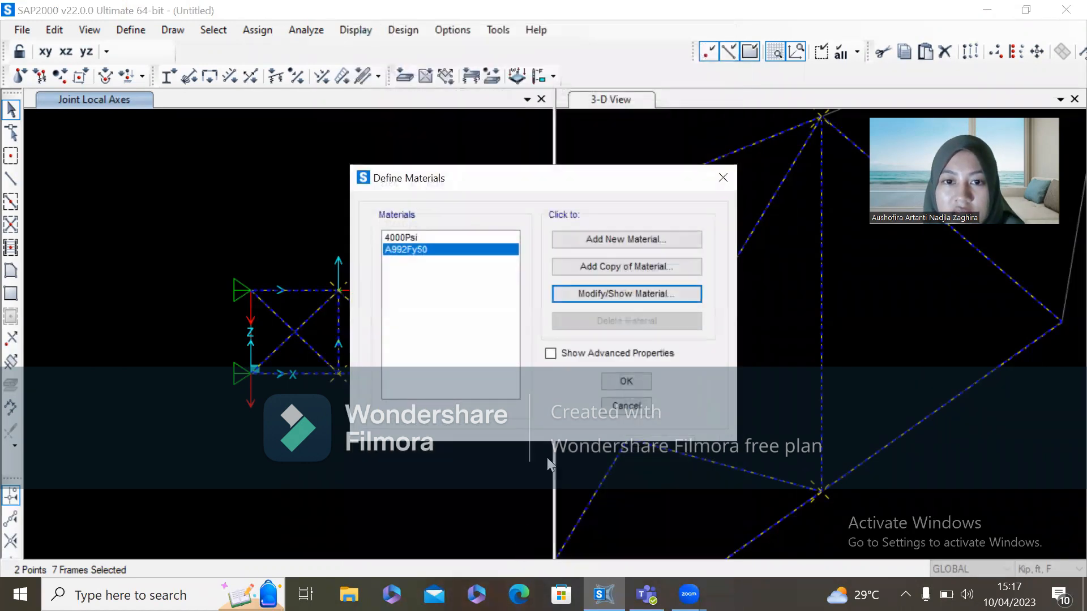
pyautogui.click(613, 291)
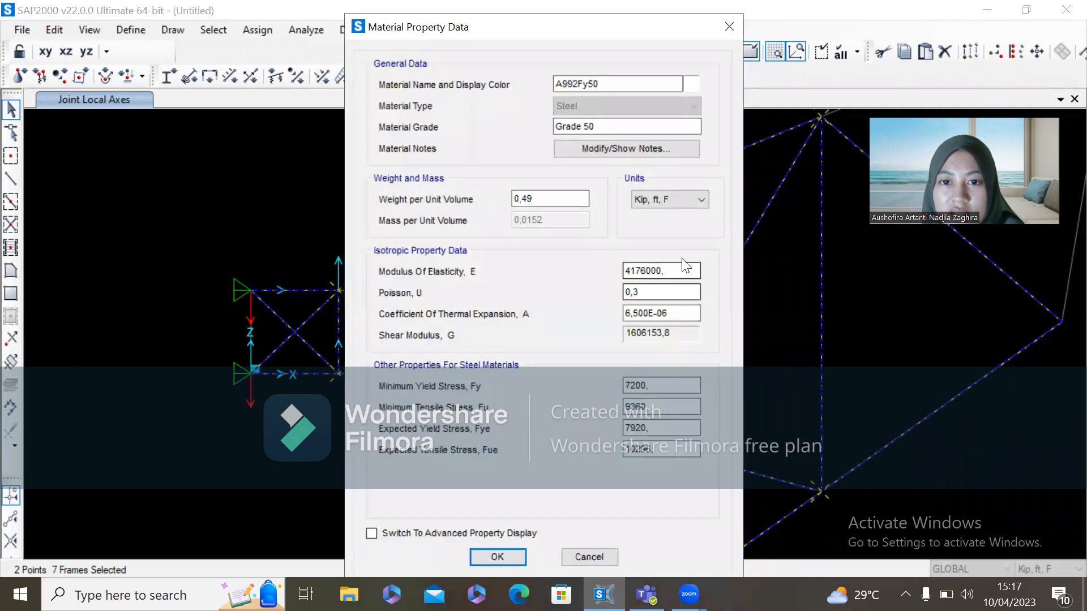
pyautogui.click(498, 559)
pyautogui.click(623, 382)
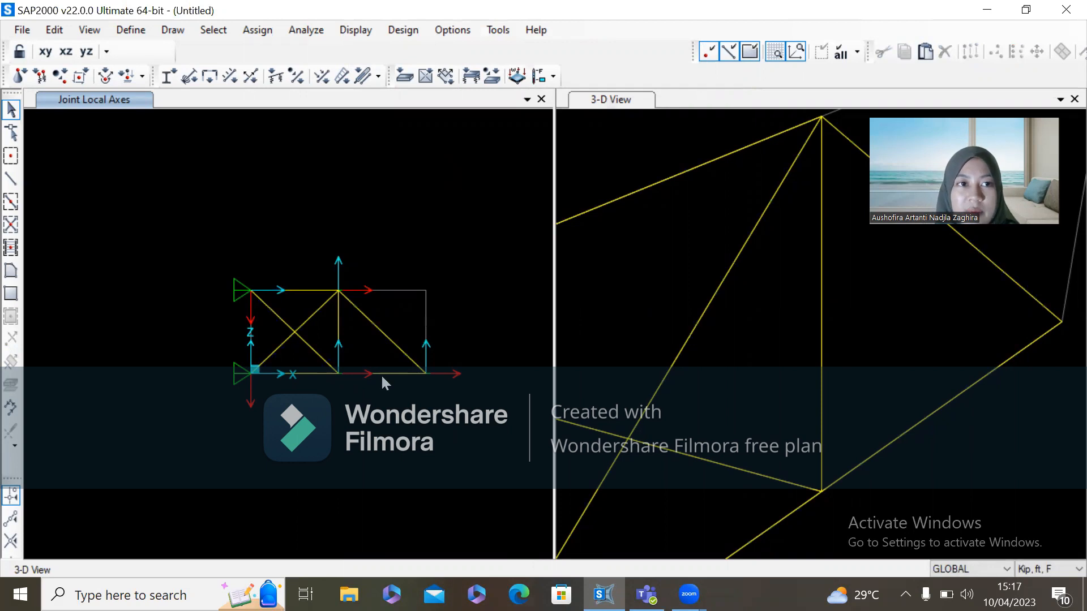
# Step: Add a load pattern named LIVE of type Live with a self-weight multiplier of 0
pyautogui.click(135, 29)
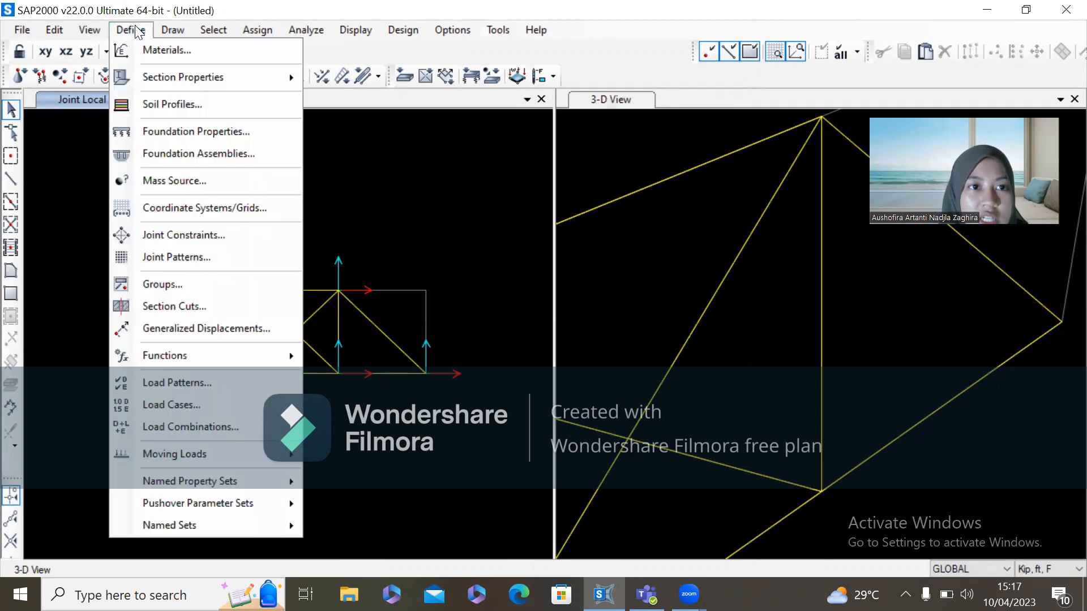
pyautogui.click(195, 383)
pyautogui.click(326, 264)
pyautogui.press('BackSpace')
pyautogui.press('BackSpace')
pyautogui.press('BackSpace')
pyautogui.press('BackSpace')
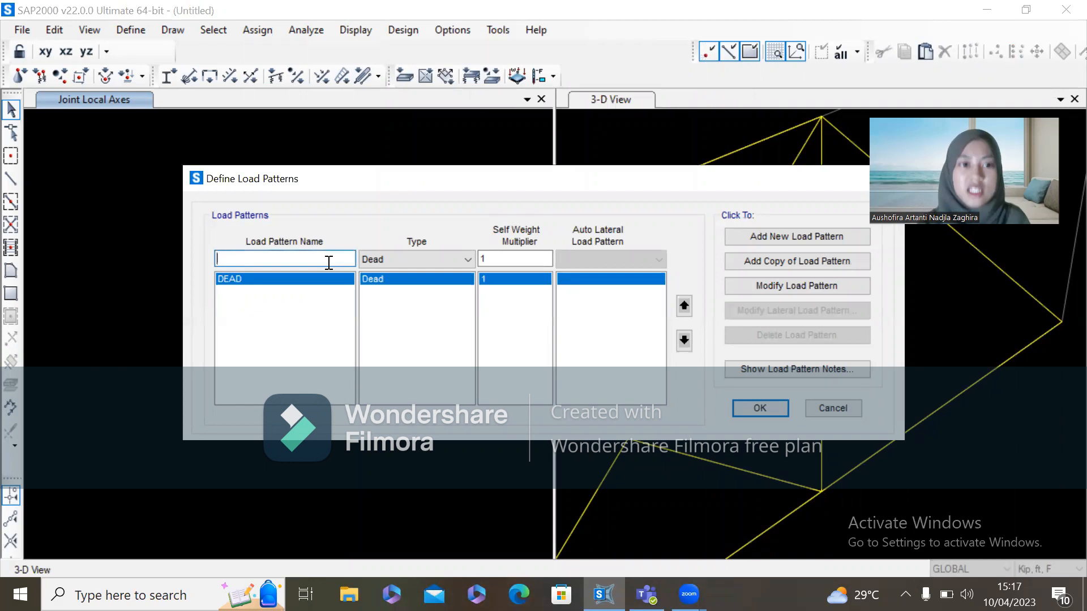
pyautogui.write('LIVE')
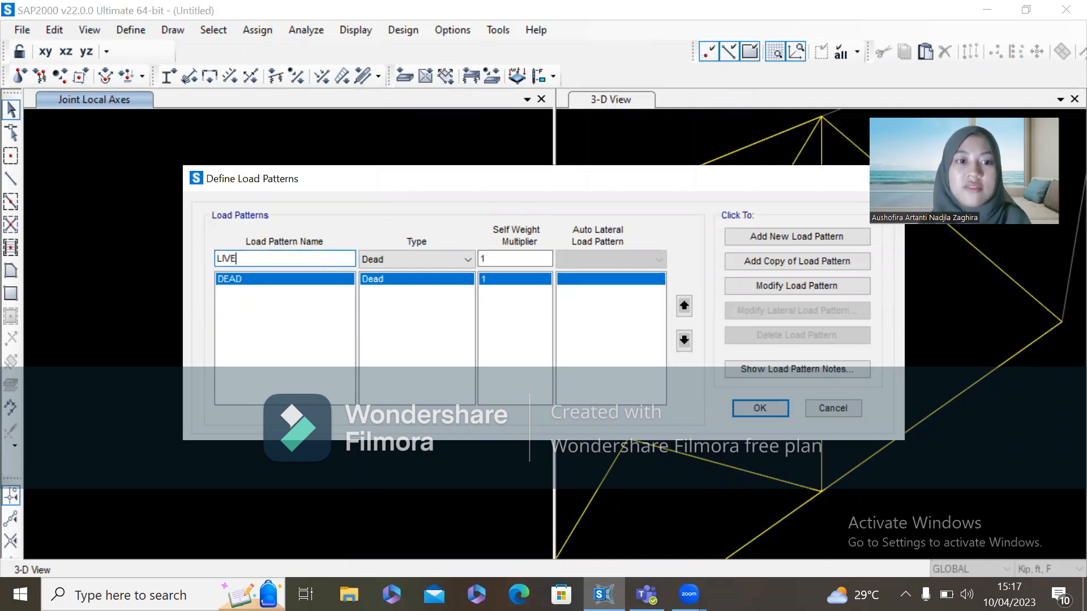
pyautogui.click(443, 258)
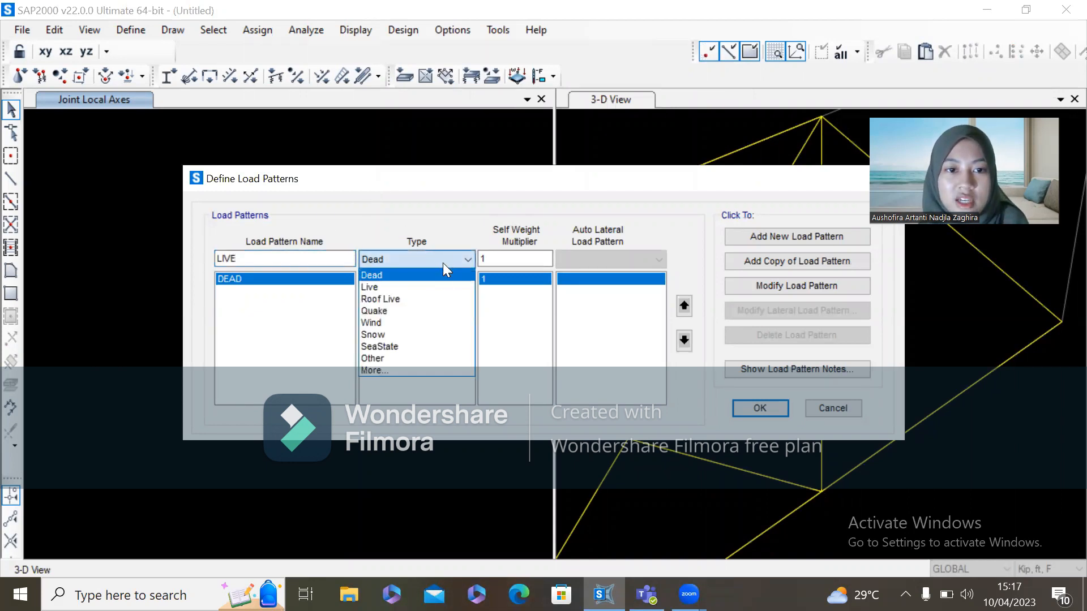
pyautogui.click(441, 288)
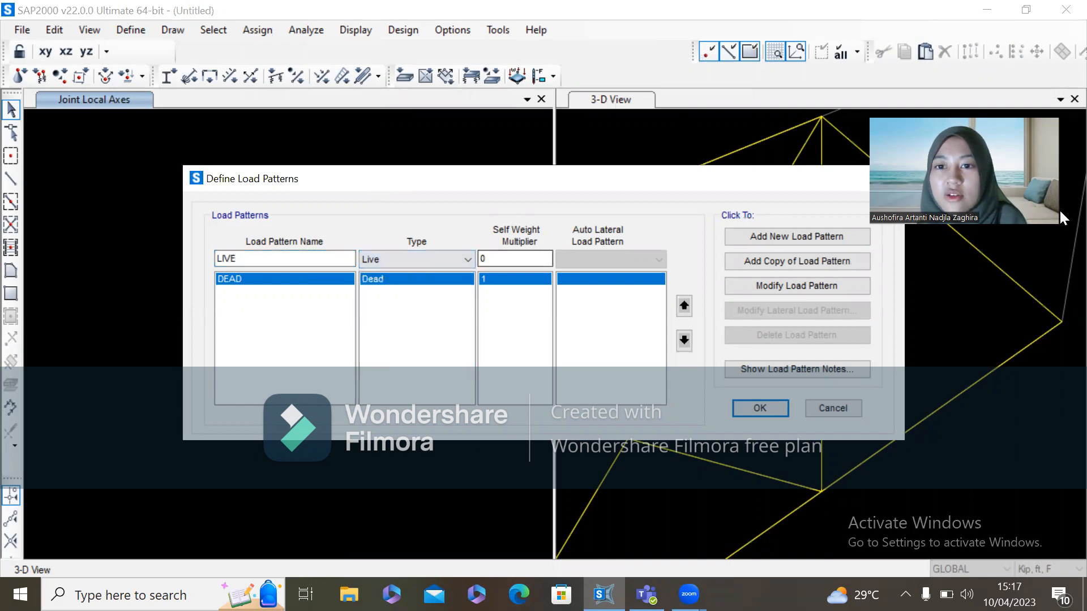
pyautogui.click(759, 237)
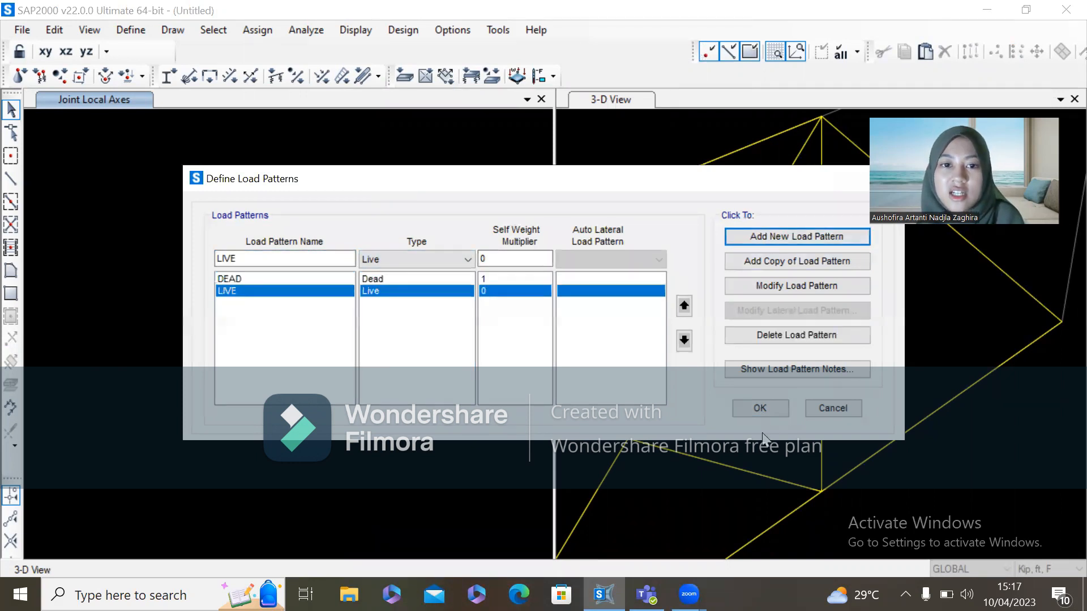
pyautogui.click(751, 408)
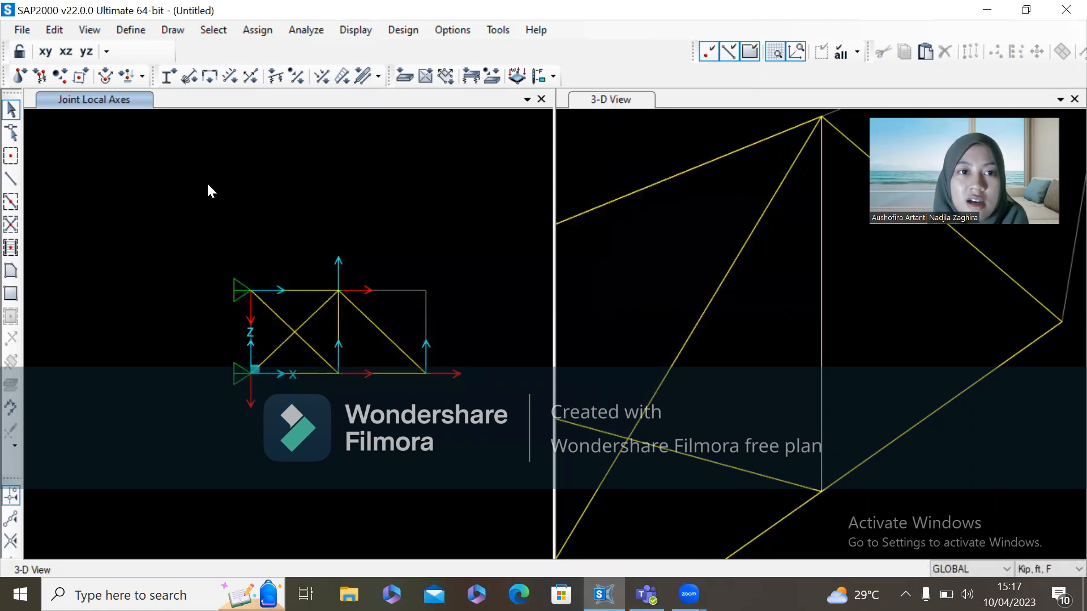
# Step: Check the joint loads in the Teams document and assign a Global Z force of -29 kip in the DEAD pattern to the lower middle joint
pyautogui.click(338, 374)
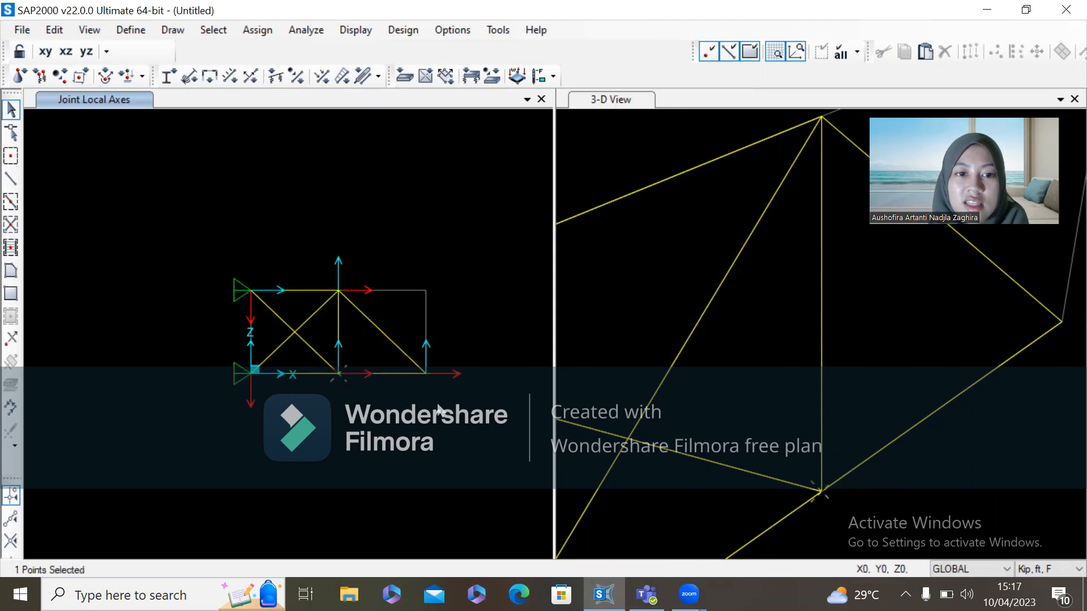
pyautogui.click(647, 594)
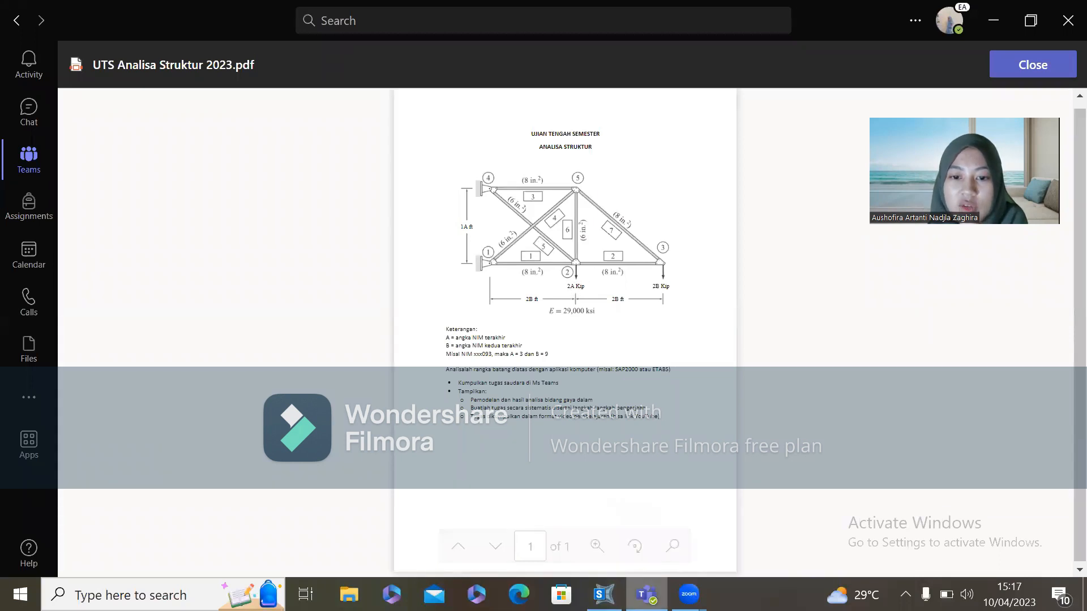
pyautogui.click(602, 593)
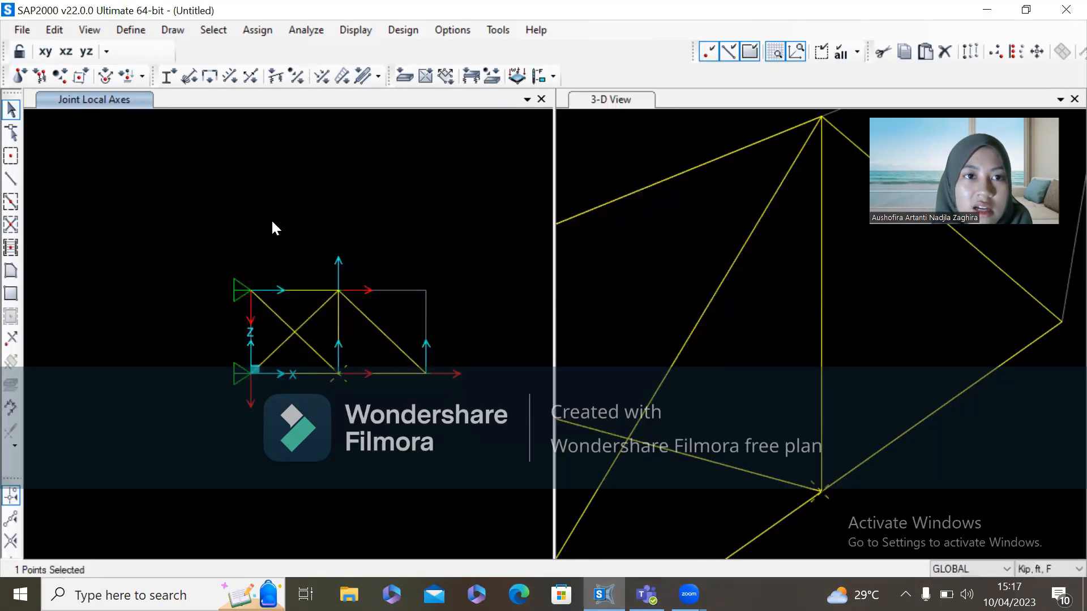
pyautogui.click(262, 26)
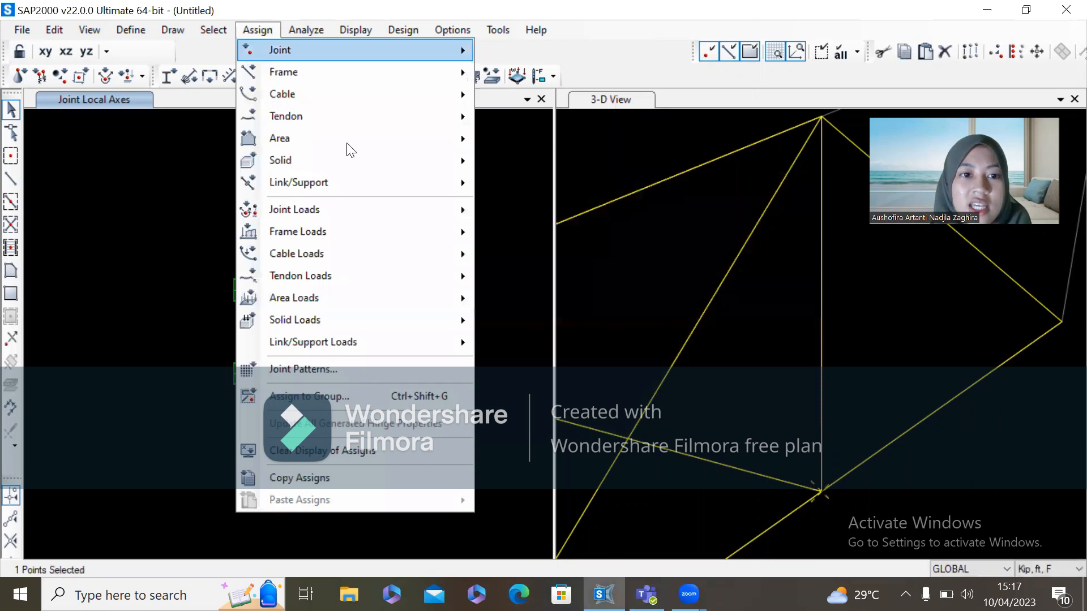
pyautogui.moveTo(360, 207)
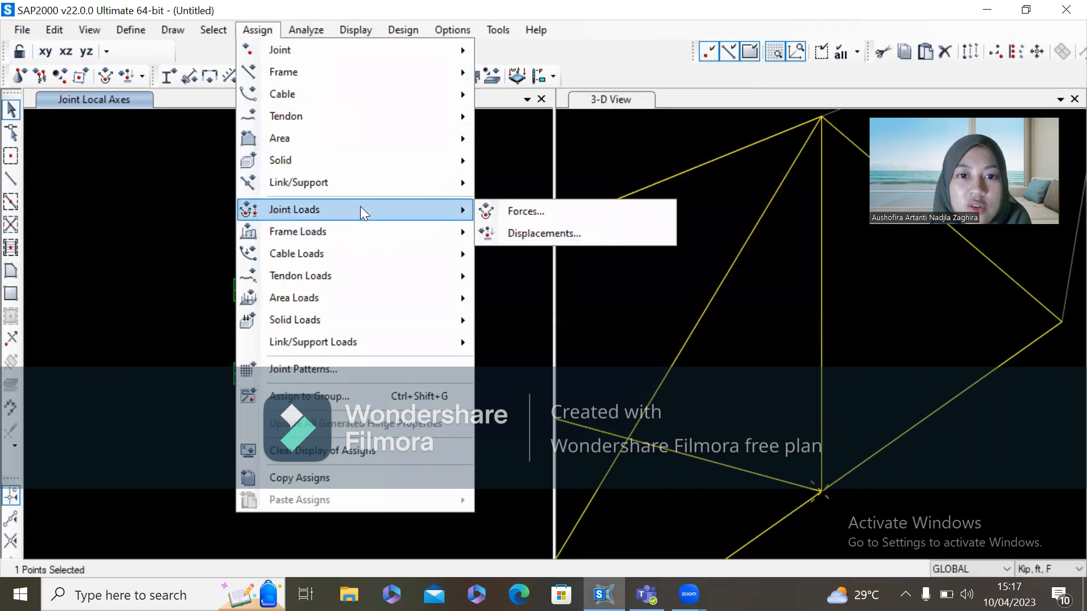
pyautogui.click(518, 207)
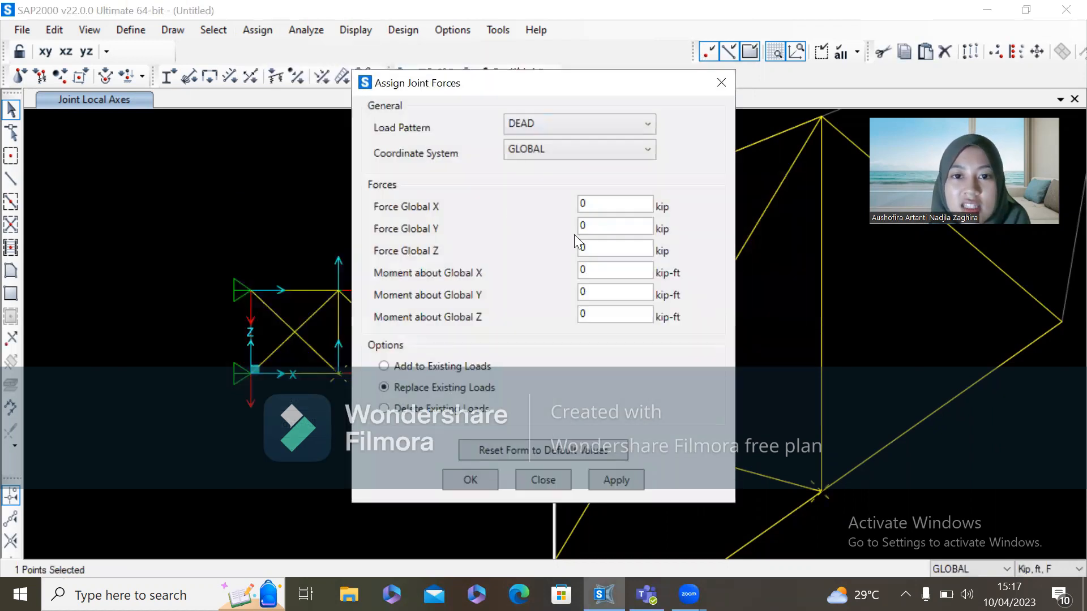
pyautogui.click(606, 247)
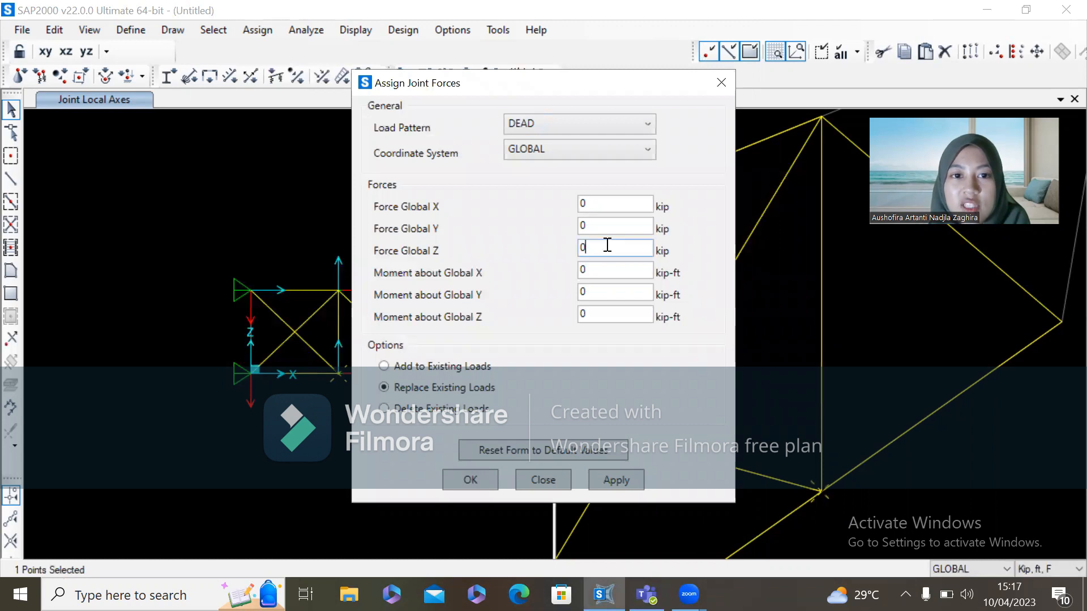
pyautogui.press('BackSpace')
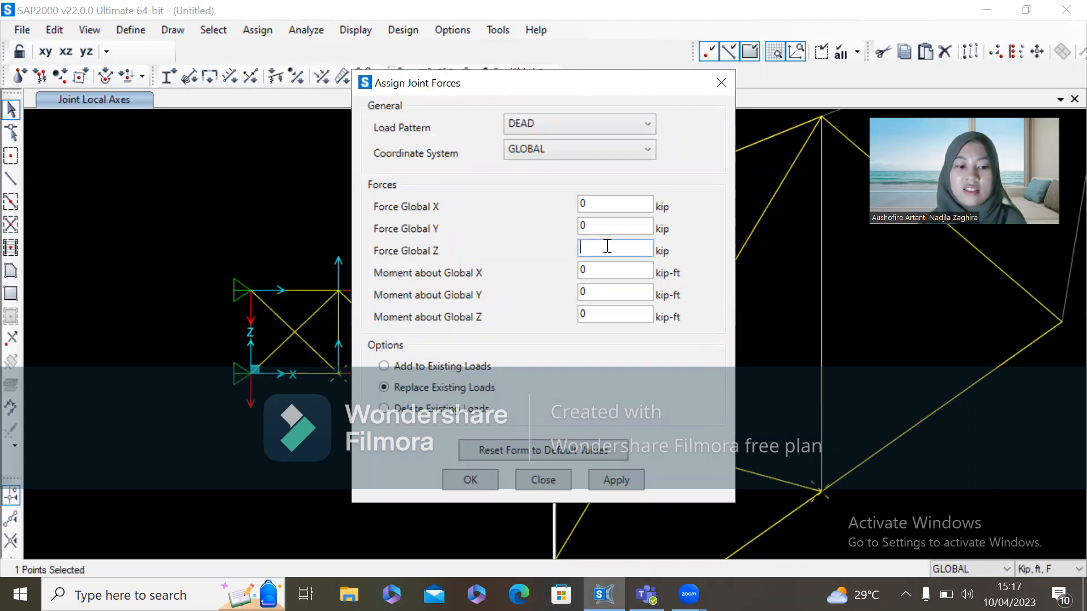
pyautogui.write('-29')
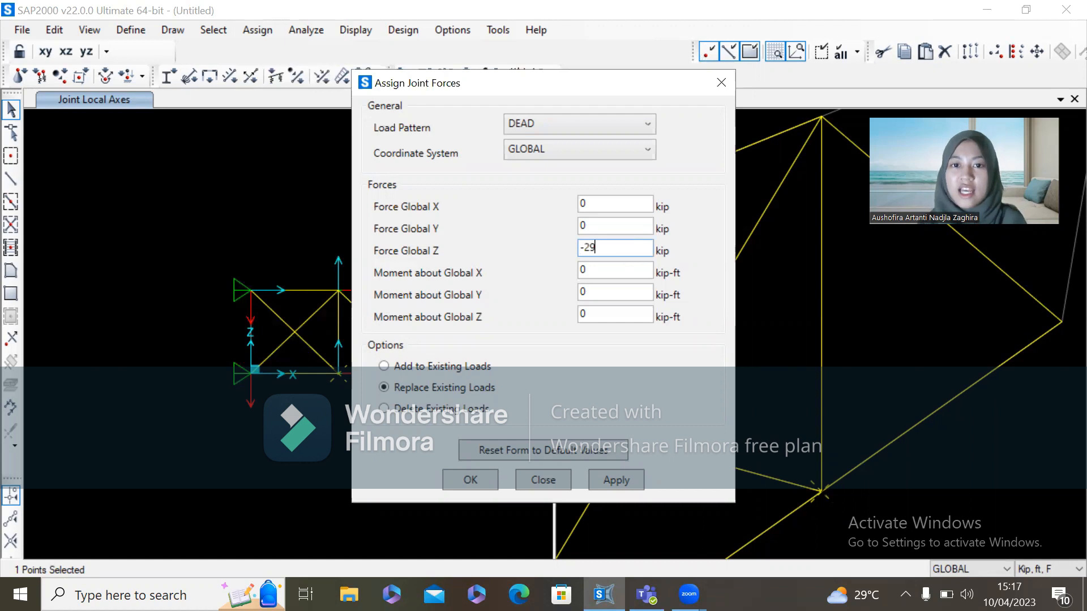
pyautogui.click(617, 479)
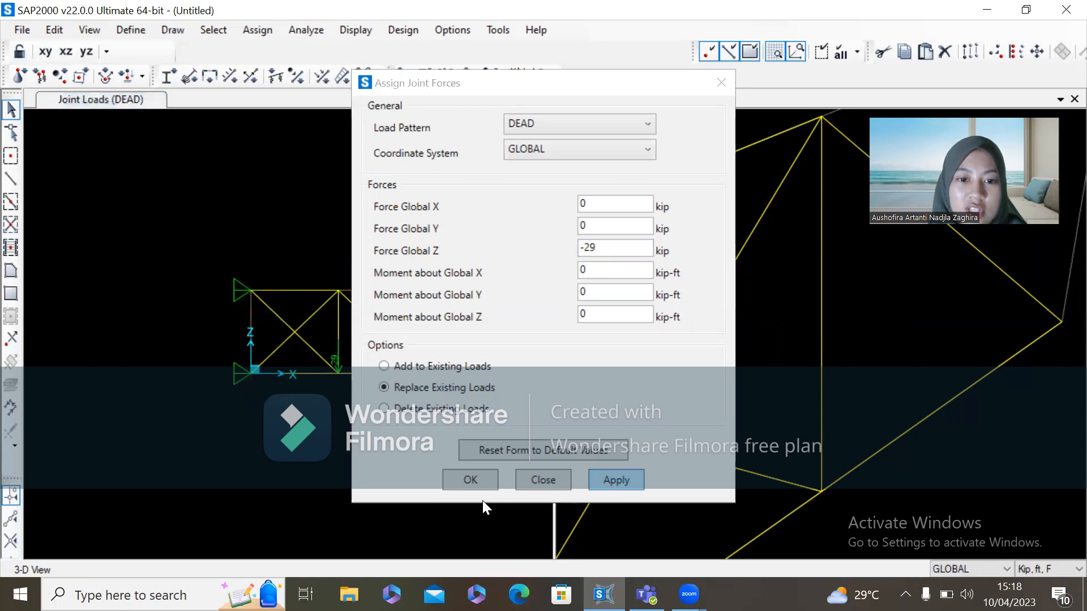
pyautogui.click(483, 483)
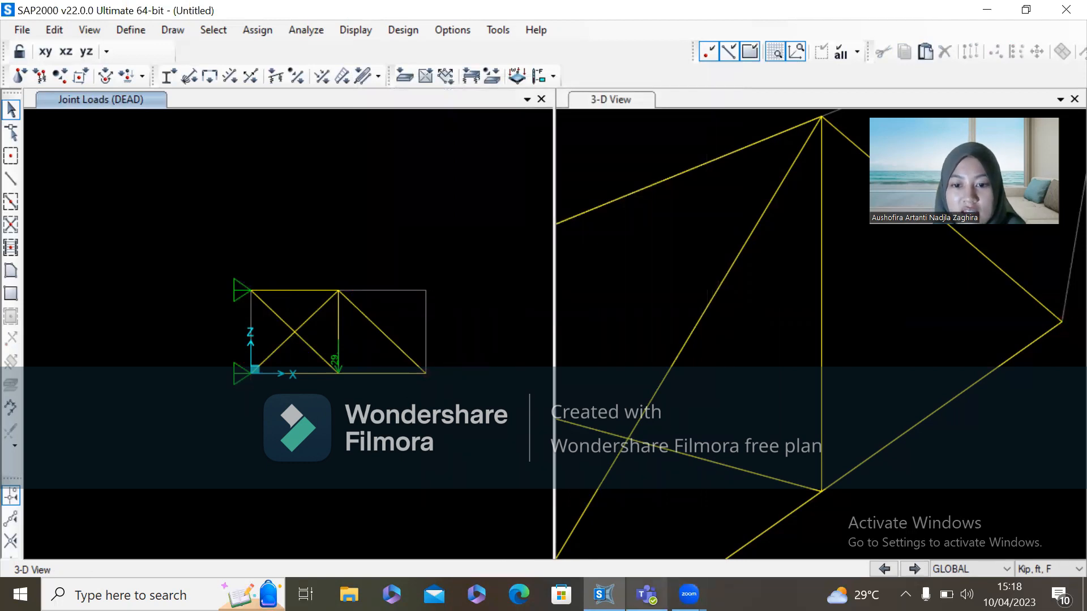
# Step: Check the end joint's load in the Teams document and assign a Global Z force of -20 kip in the DEAD pattern to the lower-right joint
pyautogui.click(647, 595)
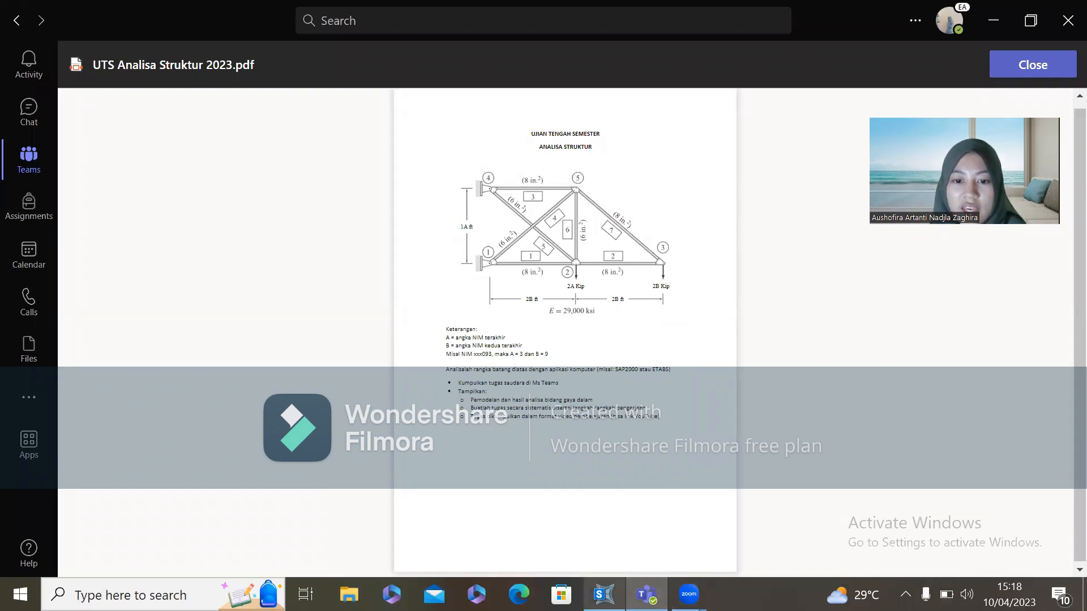
pyautogui.click(604, 595)
pyautogui.click(425, 373)
pyautogui.click(265, 30)
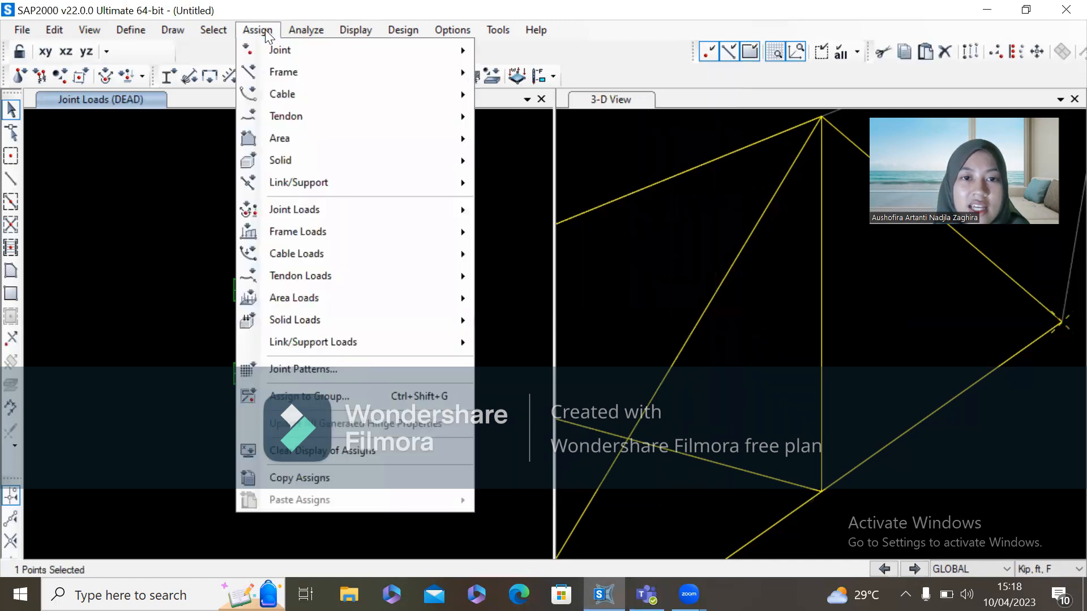
pyautogui.moveTo(380, 208)
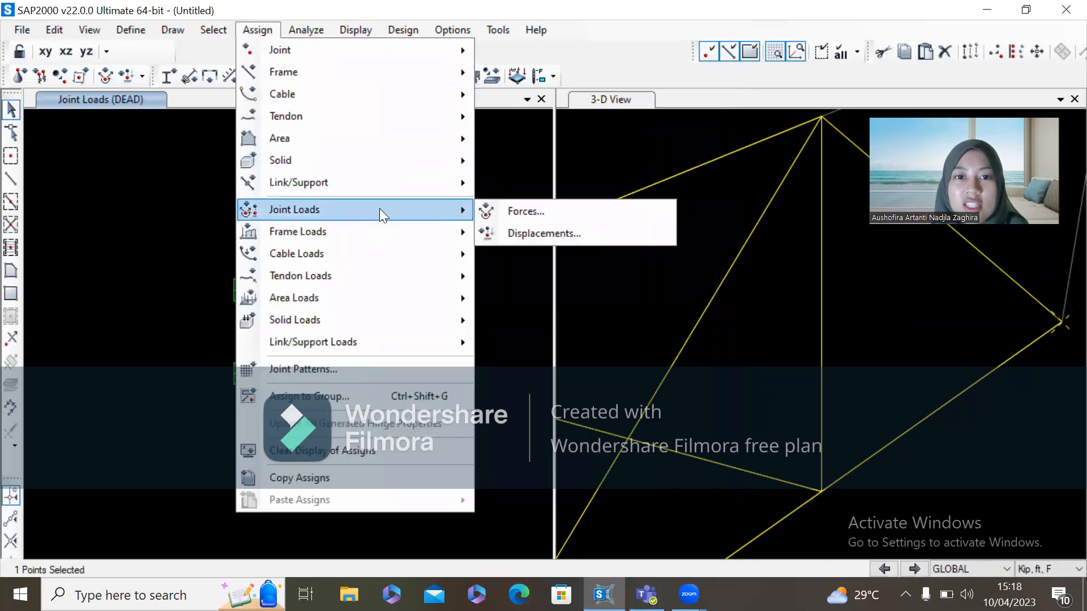
pyautogui.click(490, 205)
pyautogui.doubleClick(629, 247)
pyautogui.press('BackSpace')
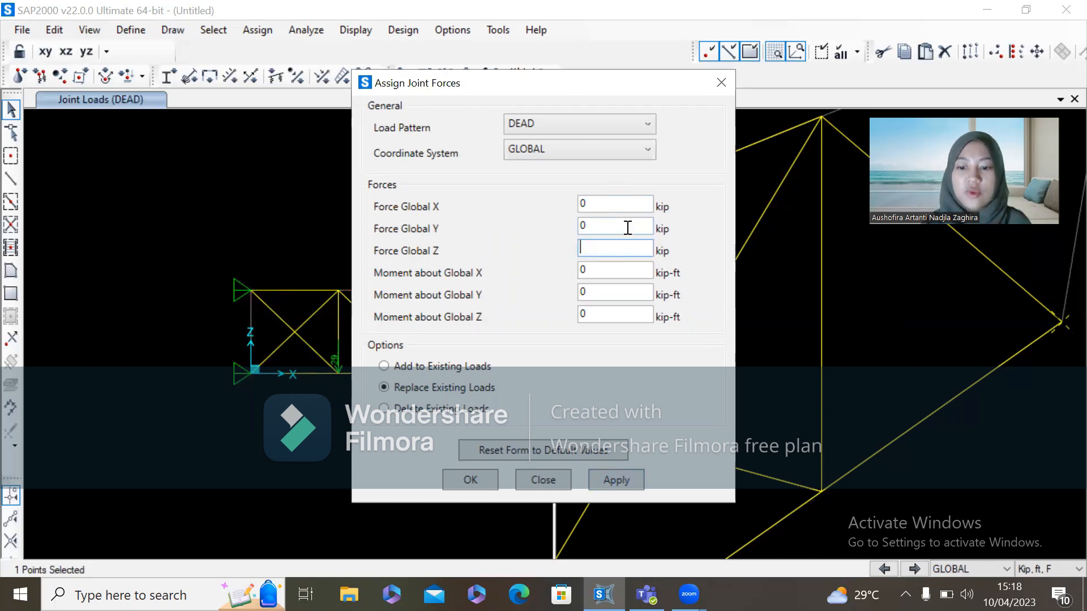
pyautogui.write('-20')
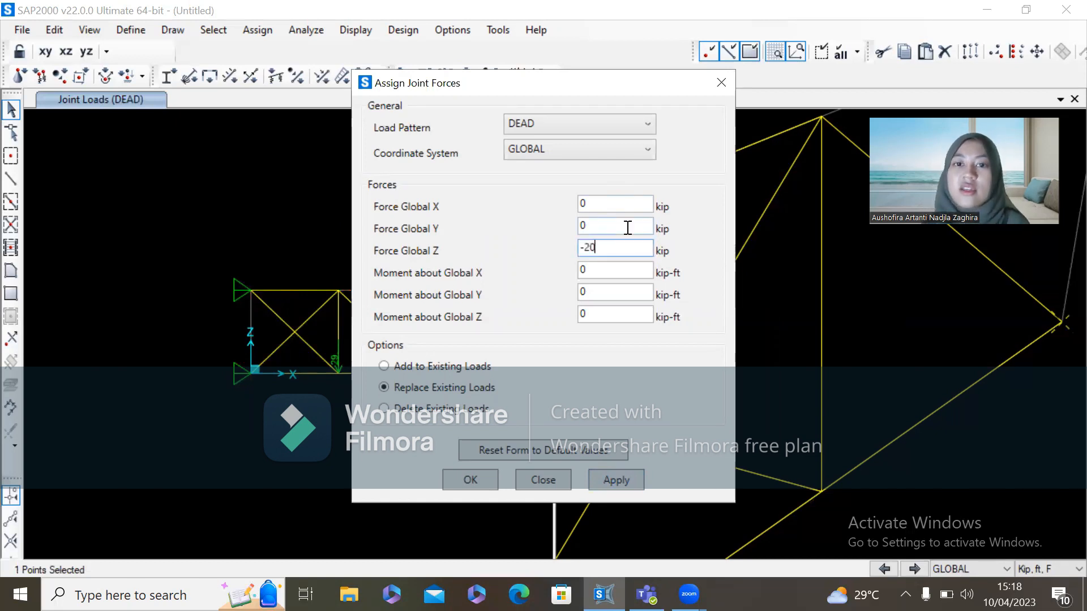
pyautogui.click(633, 485)
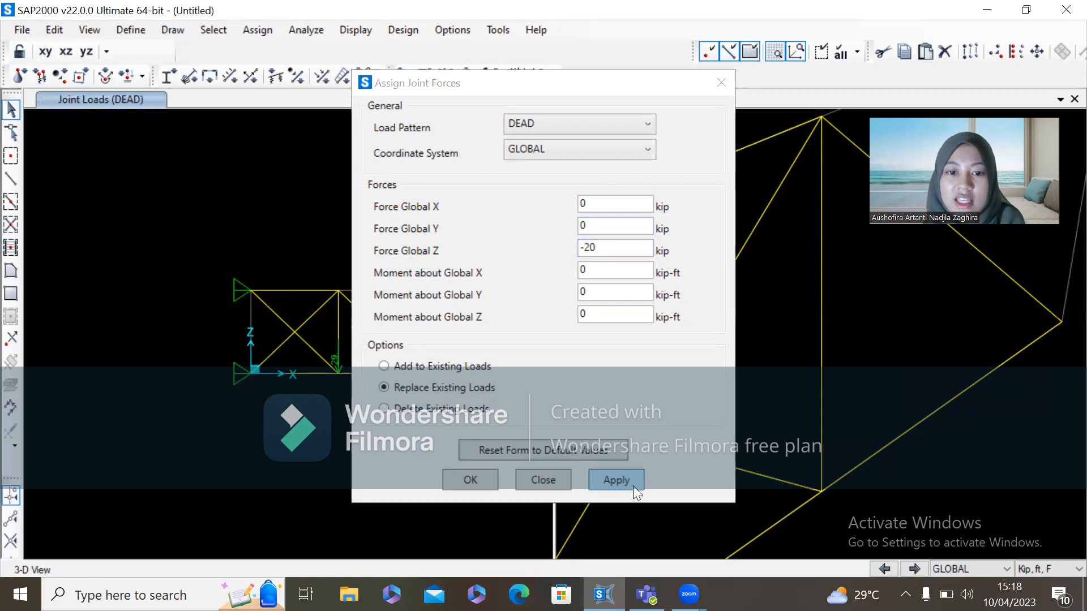
pyautogui.click(470, 480)
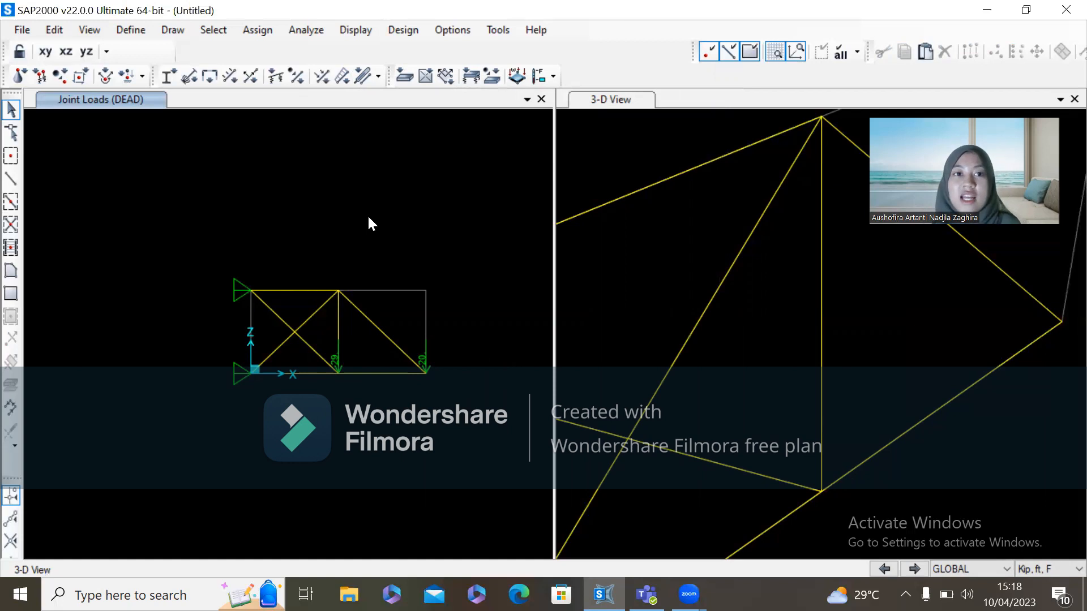
# Step: Set the MODAL load case to Do Not Run for the analysis
pyautogui.click(308, 24)
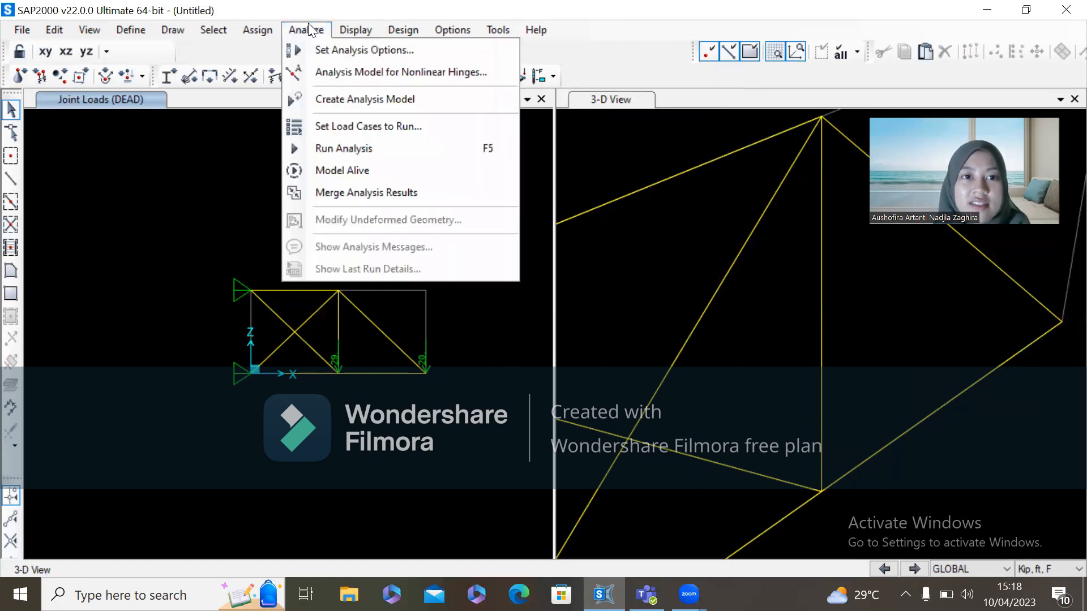
pyautogui.click(382, 149)
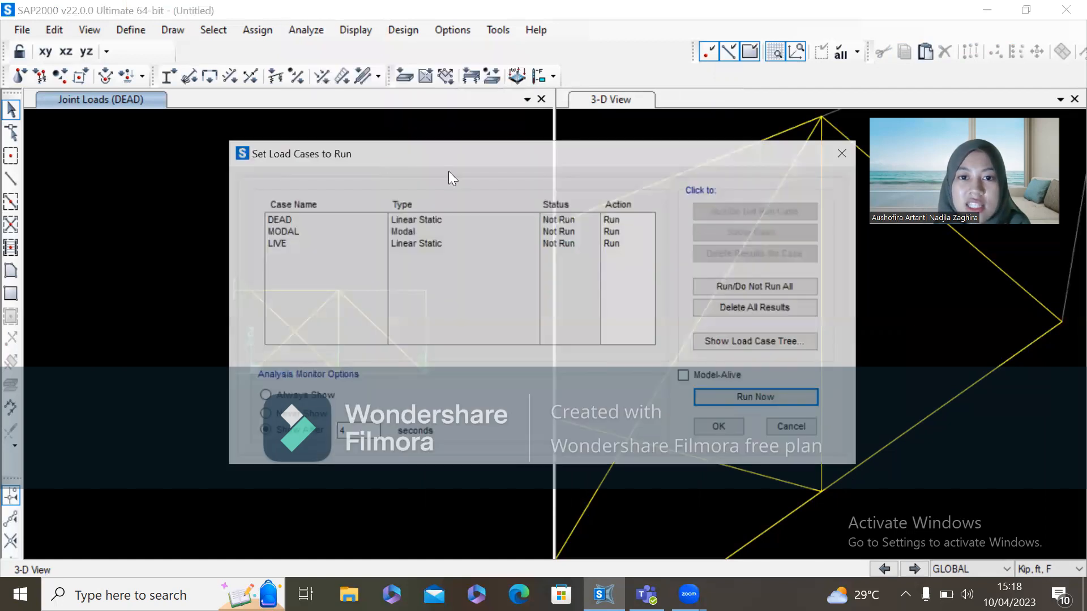
pyautogui.click(349, 230)
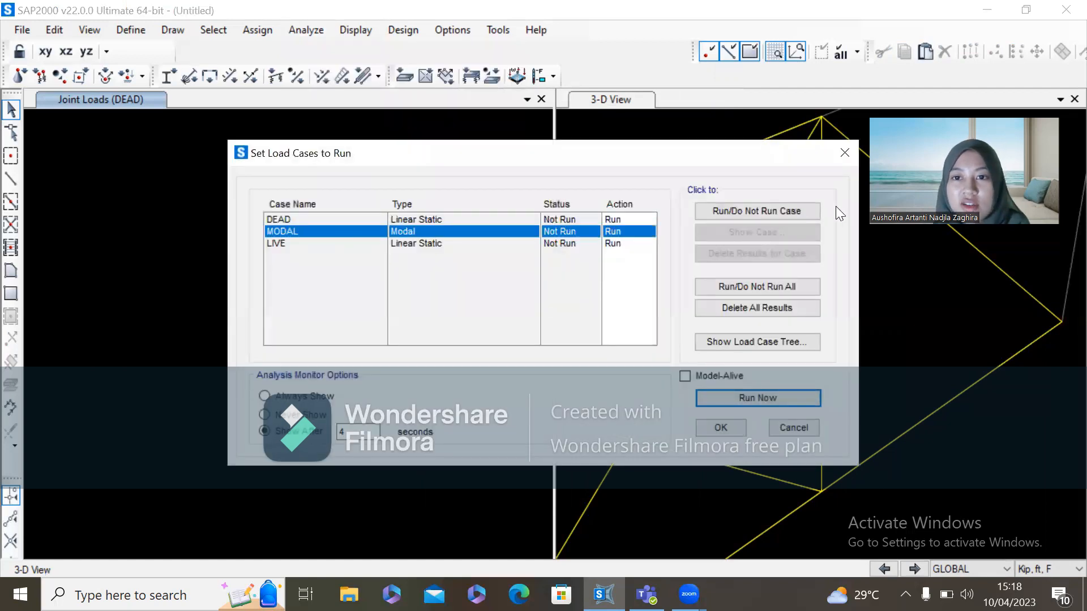
pyautogui.click(808, 210)
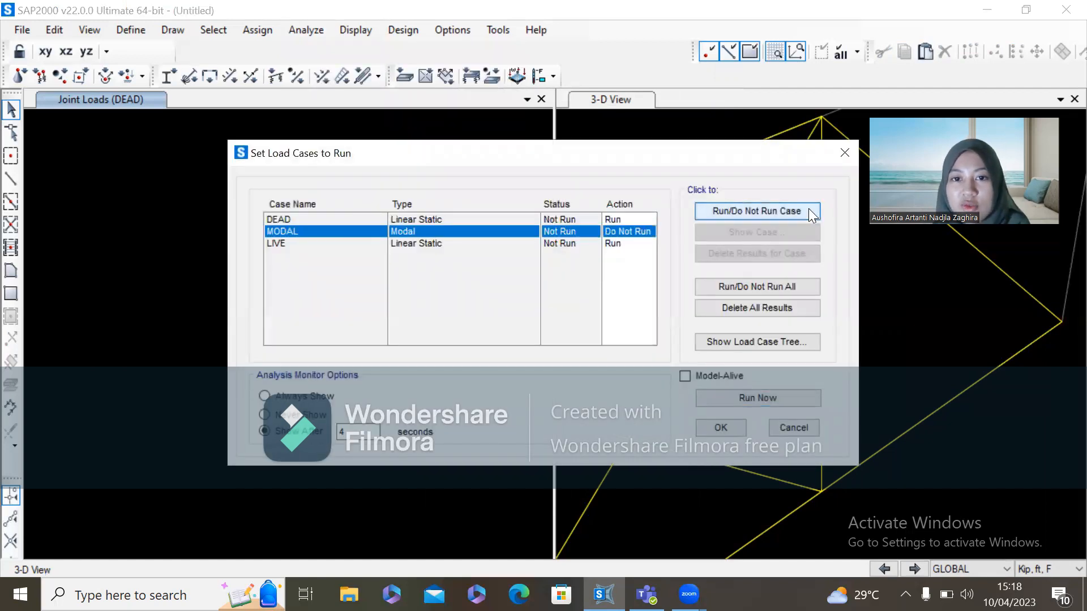
# Step: Run the analysis and save the model in Downloads as UTS ANSTRUK SMT 4
pyautogui.click(769, 398)
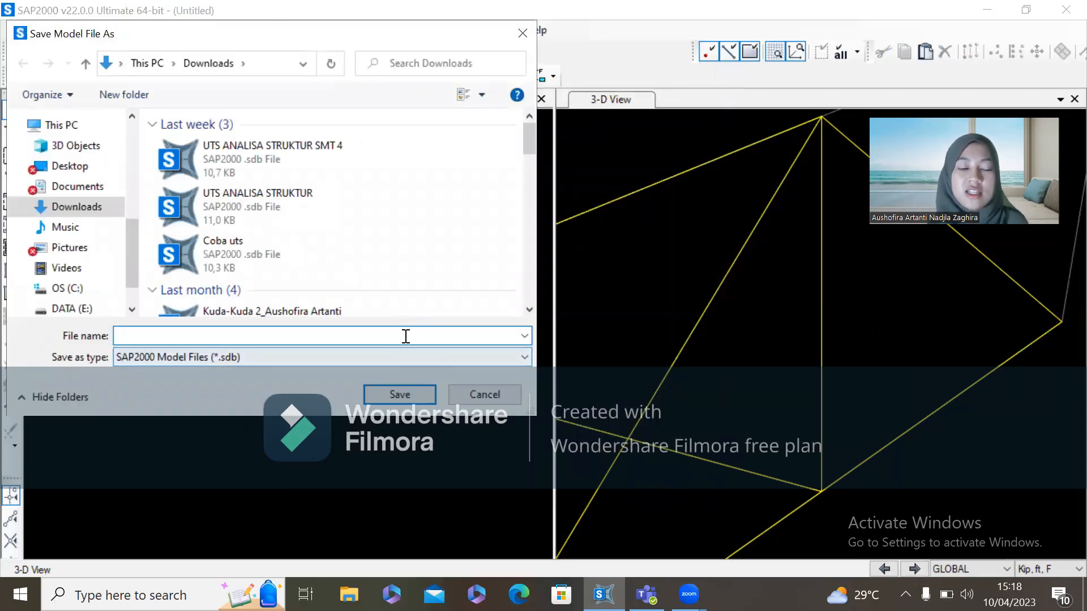
pyautogui.write('UTS')
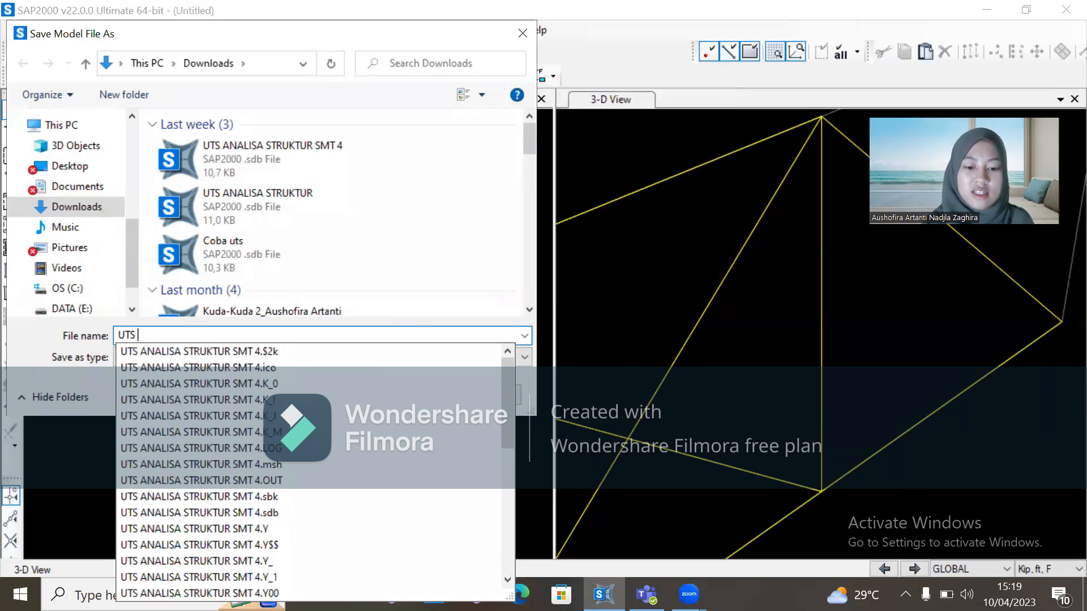
pyautogui.write(' ANSTRUK')
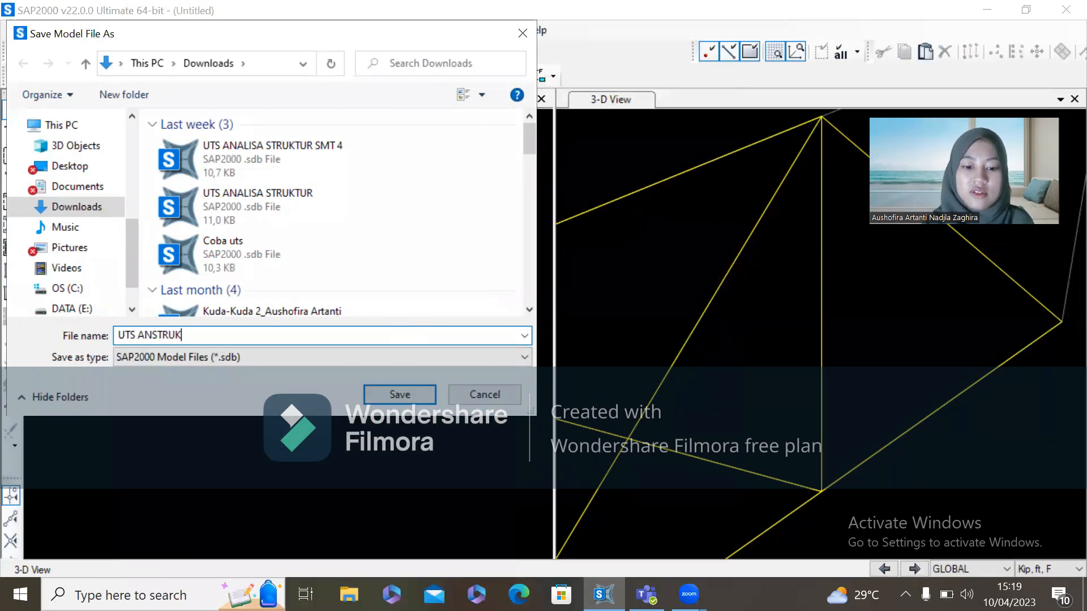
pyautogui.write(' SMT 4')
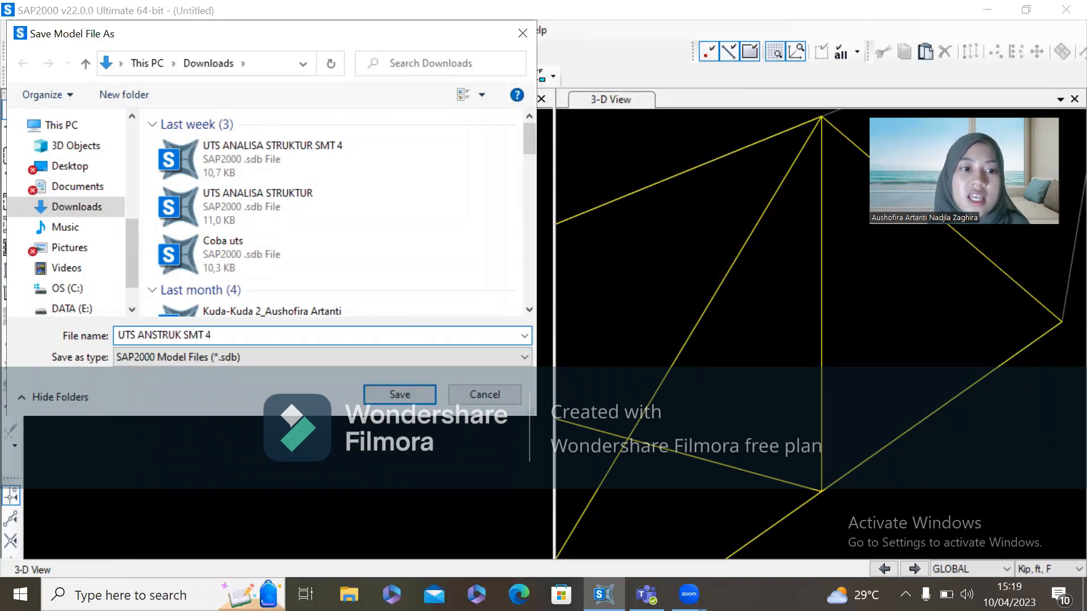
pyautogui.click(391, 395)
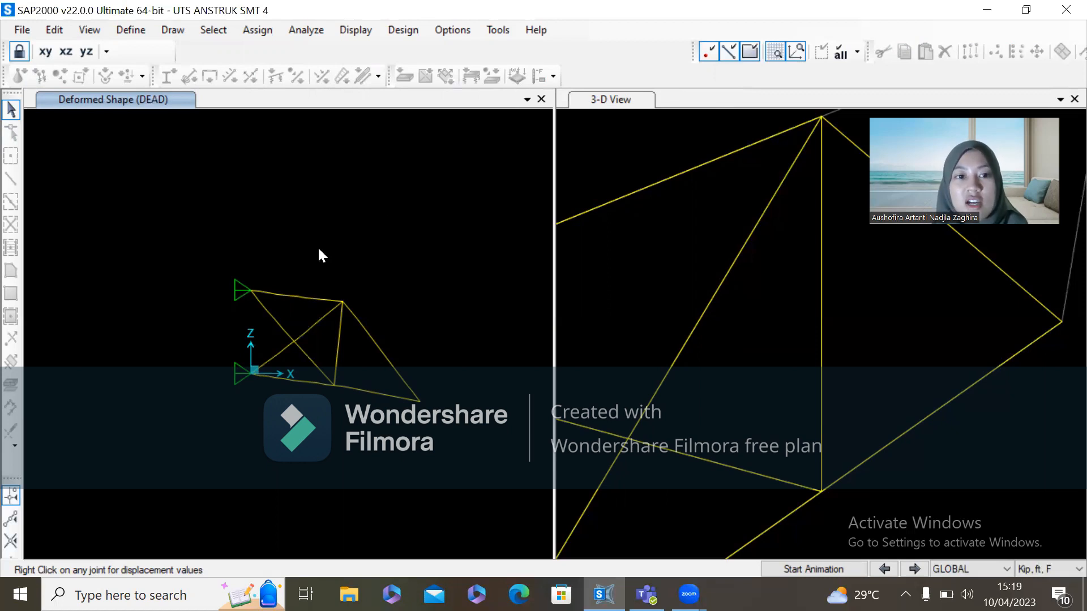
# Step: Display the Shear 2-2 force diagram of the frames for the DEAD case with values shown, and examine the truss members' shear values
pyautogui.click(347, 30)
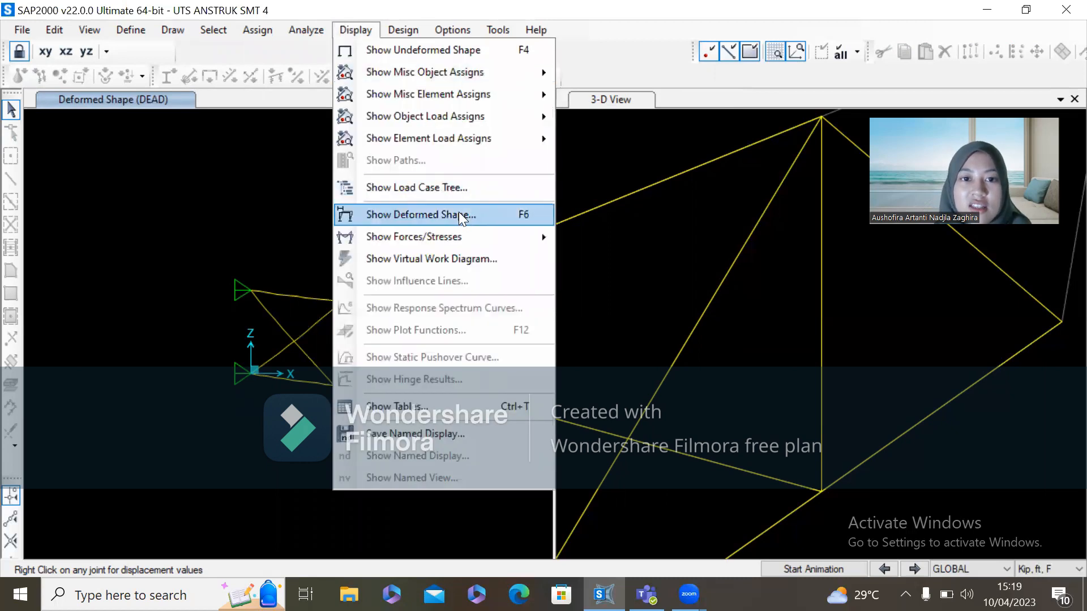
pyautogui.moveTo(459, 238)
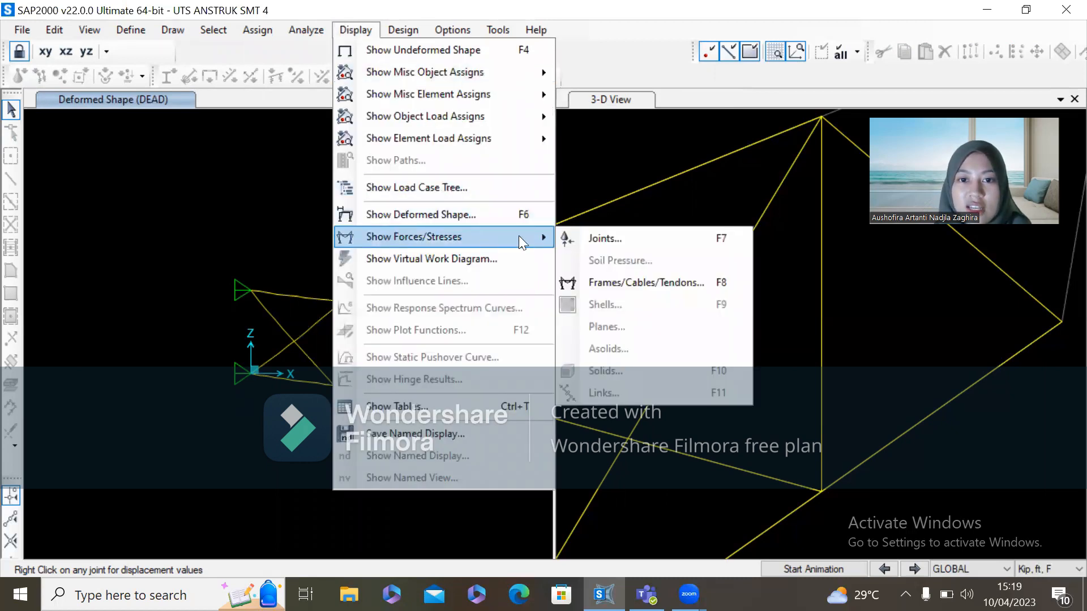
pyautogui.click(621, 282)
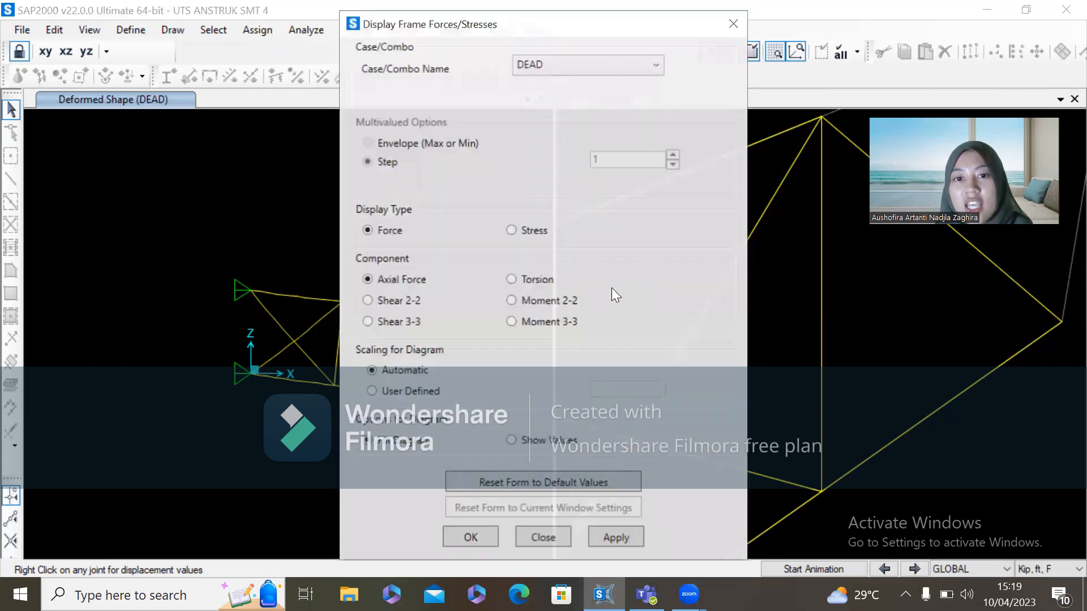
pyautogui.click(366, 298)
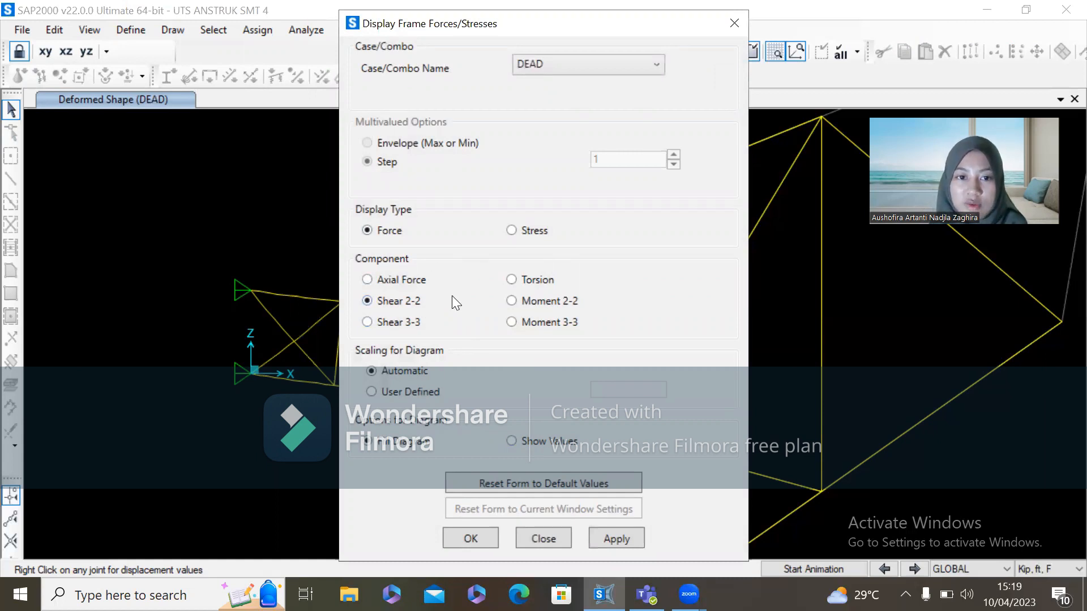
pyautogui.click(514, 439)
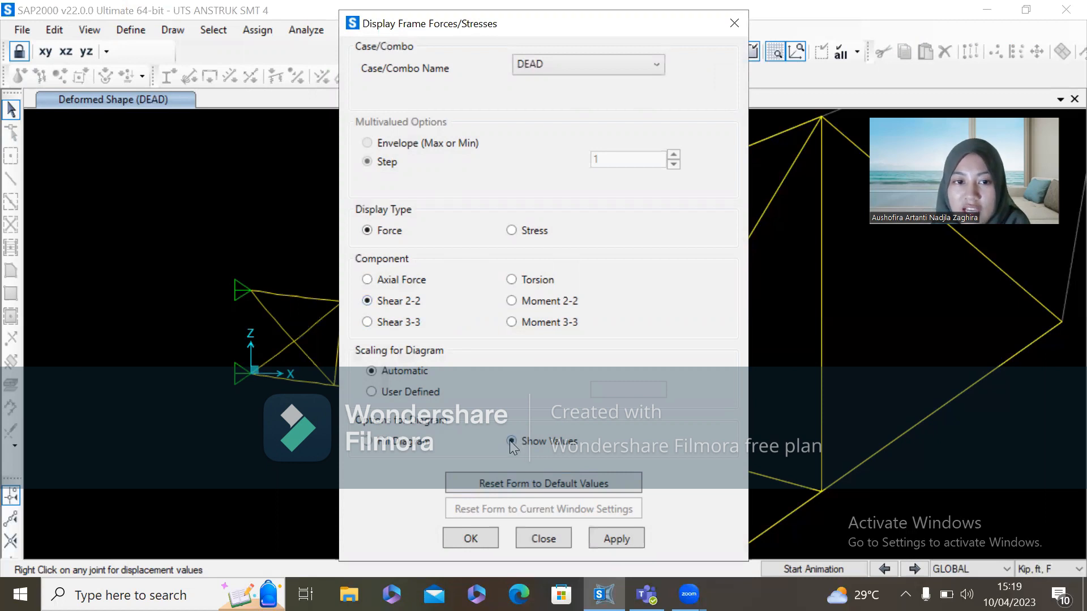
pyautogui.click(604, 538)
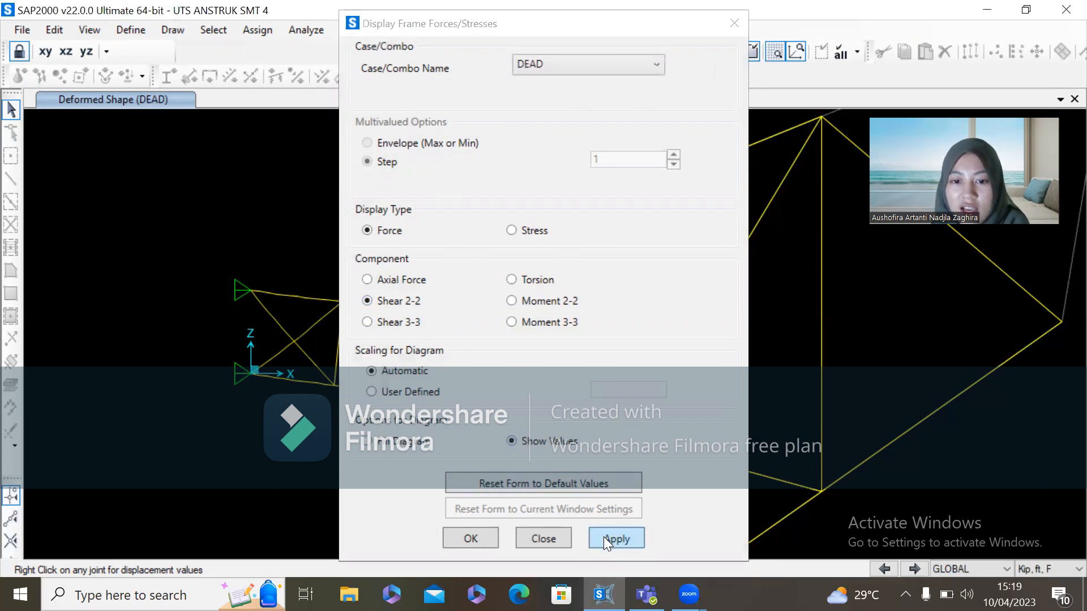
pyautogui.click(481, 543)
pyautogui.click(470, 538)
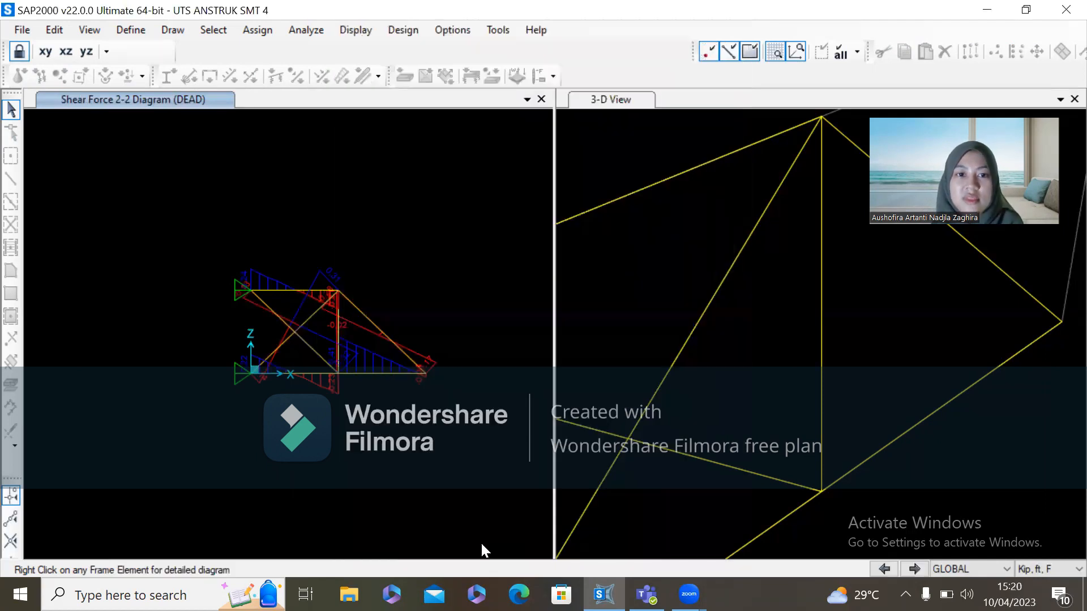
pyautogui.scroll(3, 283, 286)
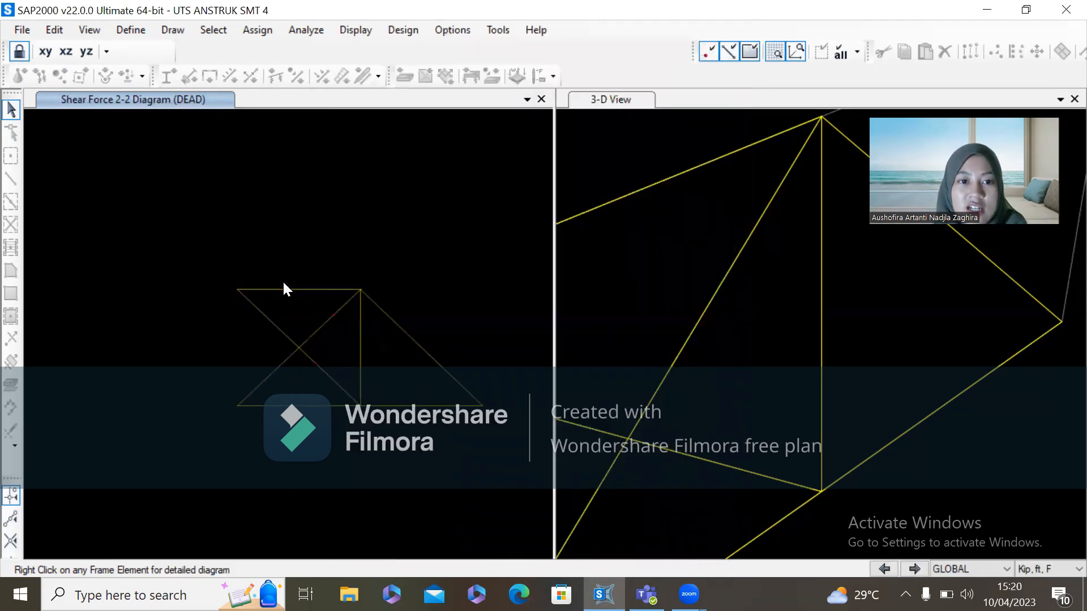
pyautogui.scroll(1, 361, 262)
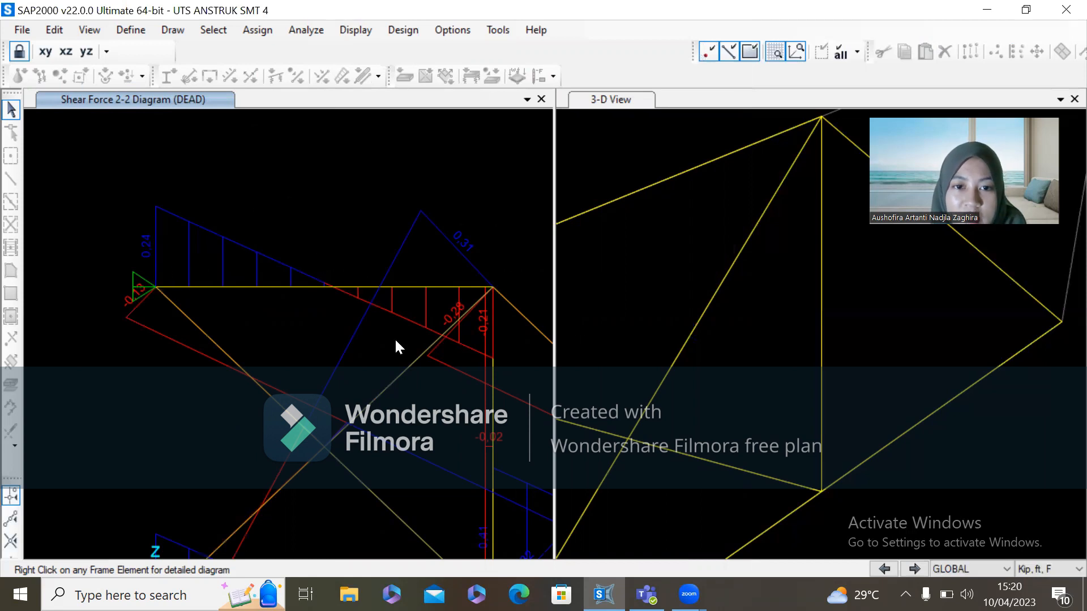
pyautogui.moveTo(491, 358)
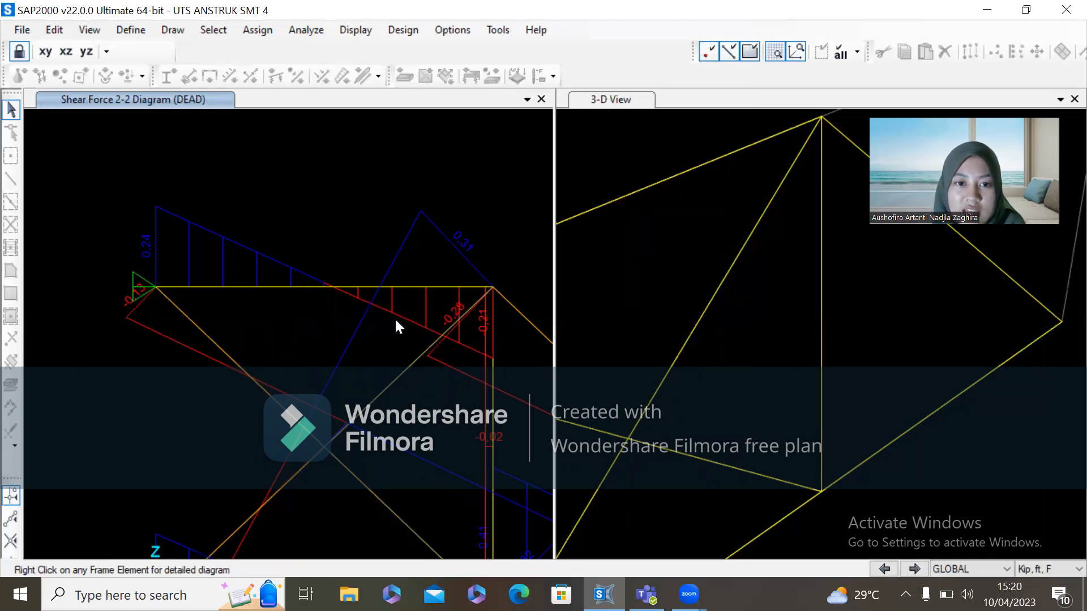
pyautogui.scroll(-3, 301, 188)
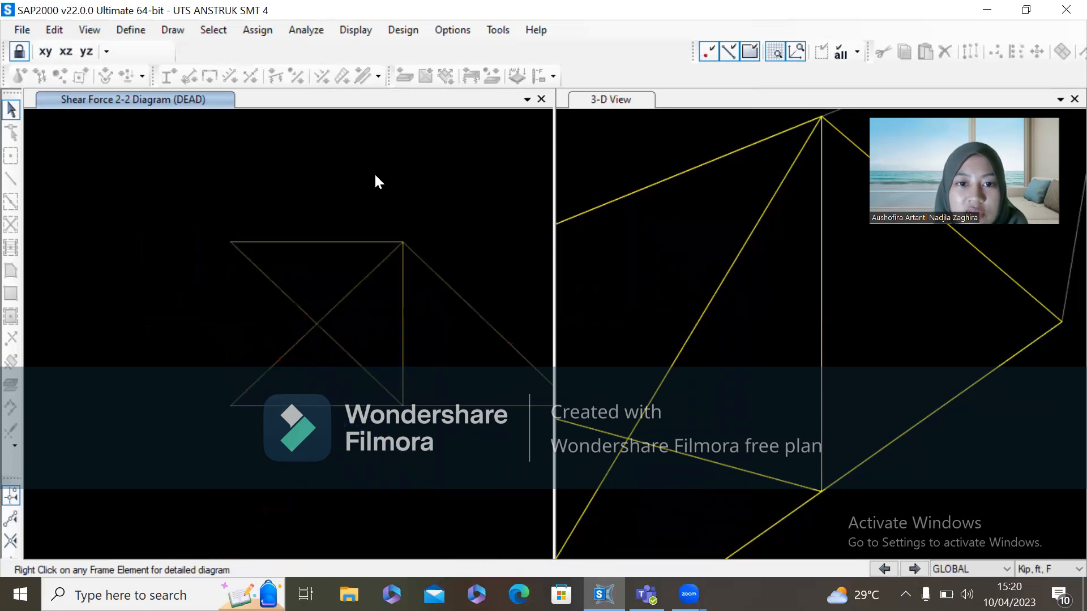
pyautogui.scroll(-2, 369, 183)
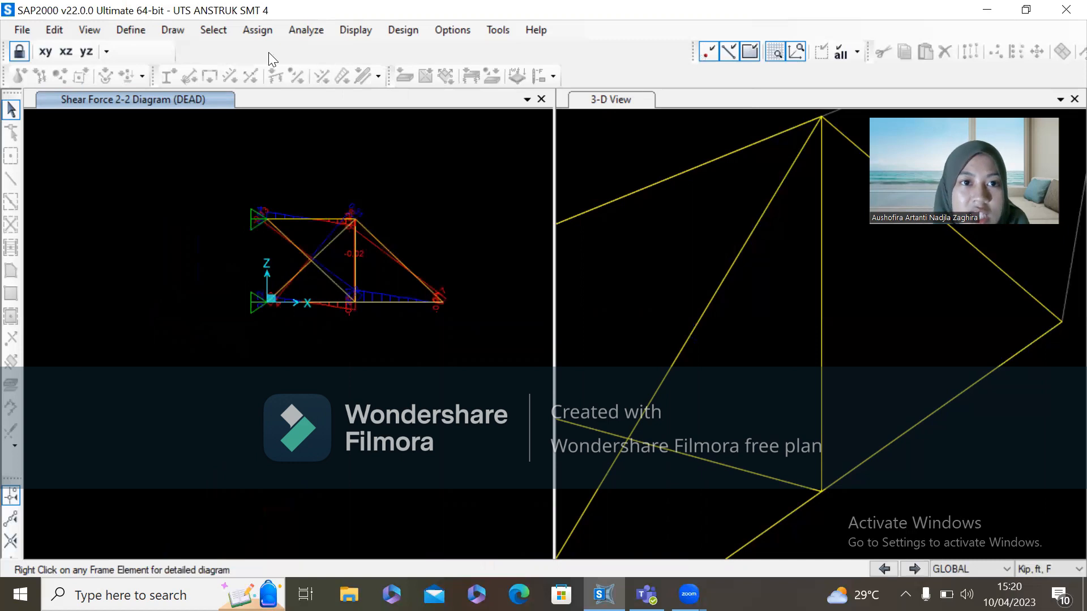
# Step: Display the Moment 3-3 diagram of the frames for the DEAD case with values and examine the moments around the upper chord
pyautogui.click(344, 29)
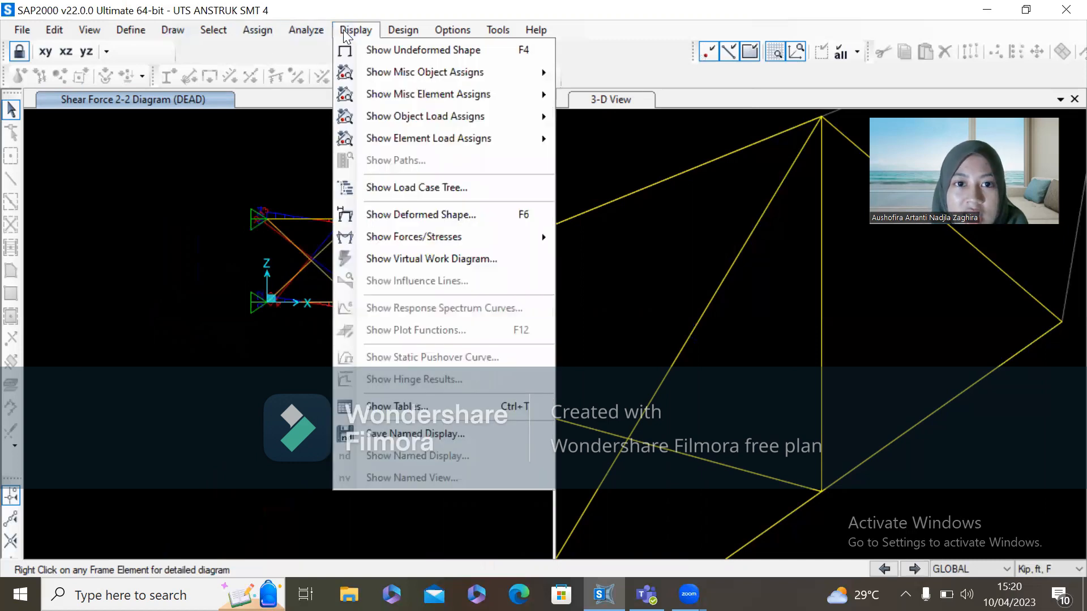
pyautogui.moveTo(482, 240)
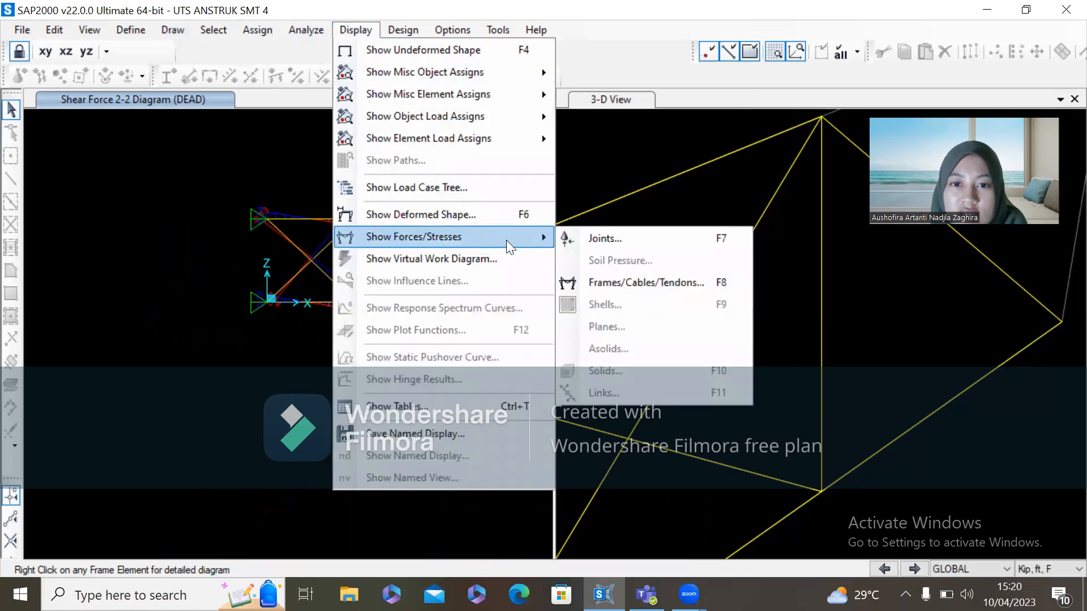
pyautogui.click(568, 281)
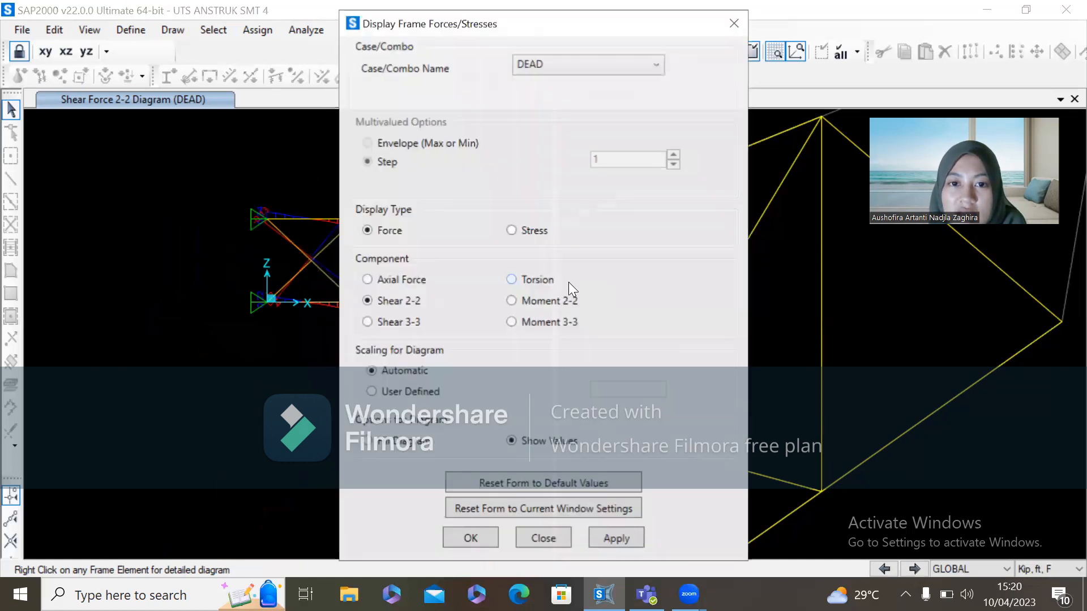
pyautogui.click(535, 324)
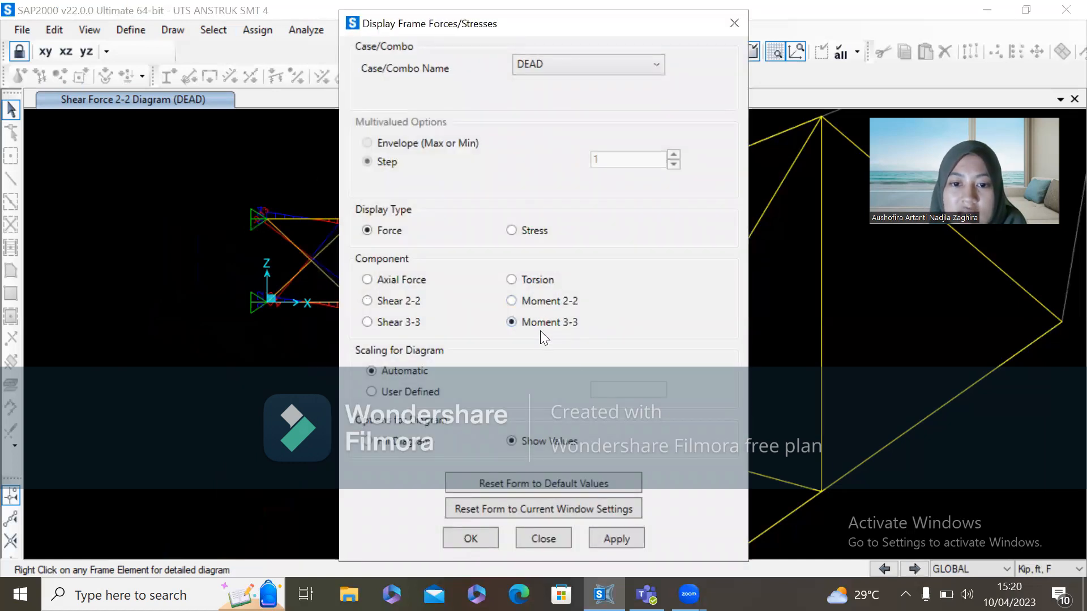
pyautogui.click(616, 540)
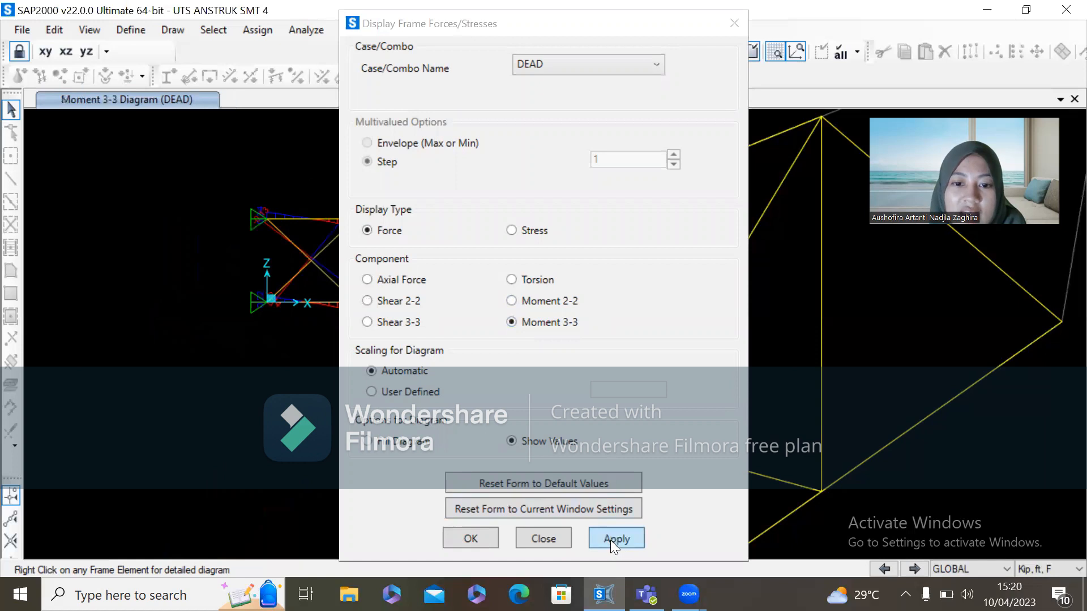
pyautogui.click(479, 541)
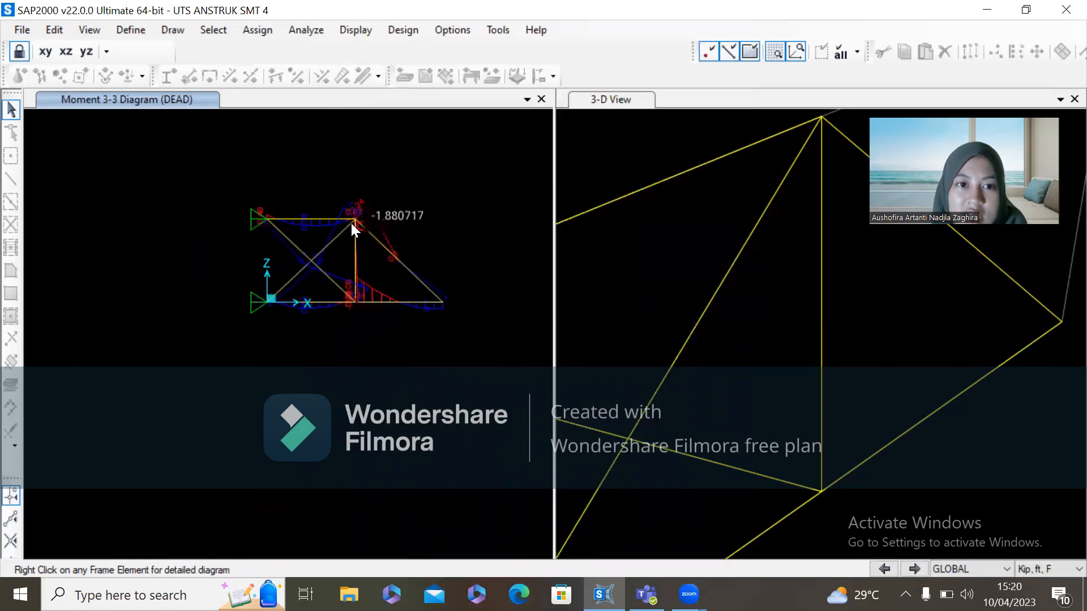
pyautogui.scroll(2, 326, 214)
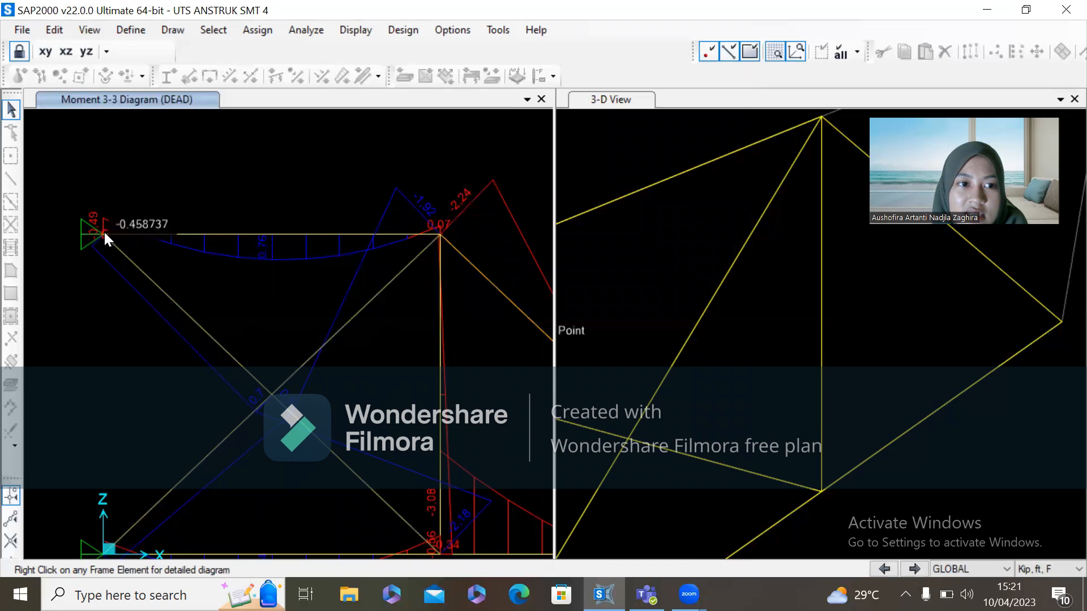
# Step: Display the Axial Force diagram of the frames for the DEAD case with values shown
pyautogui.moveTo(109, 233)
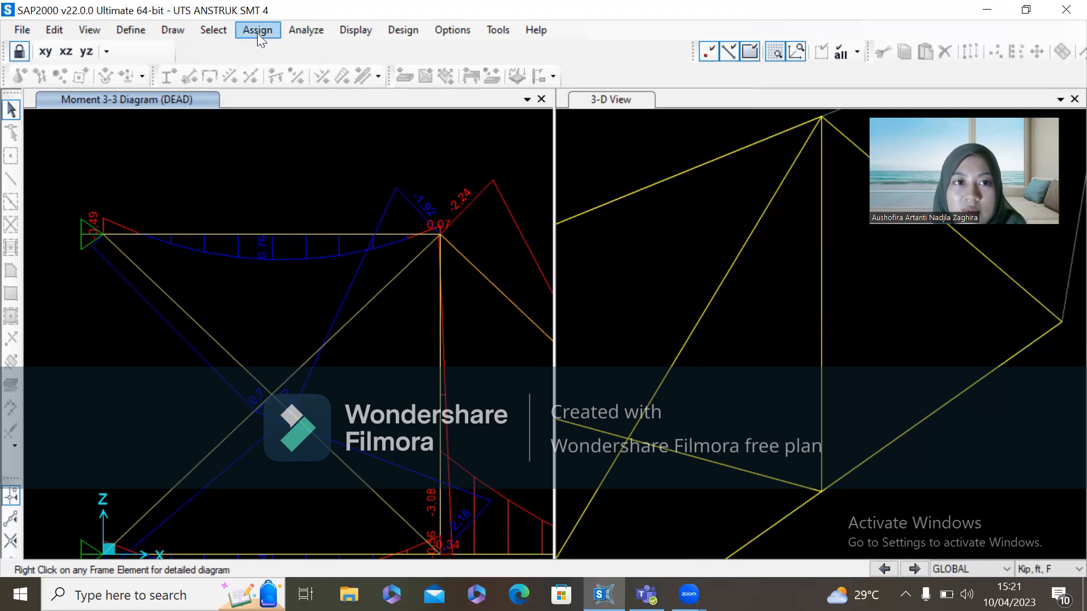
pyautogui.click(371, 28)
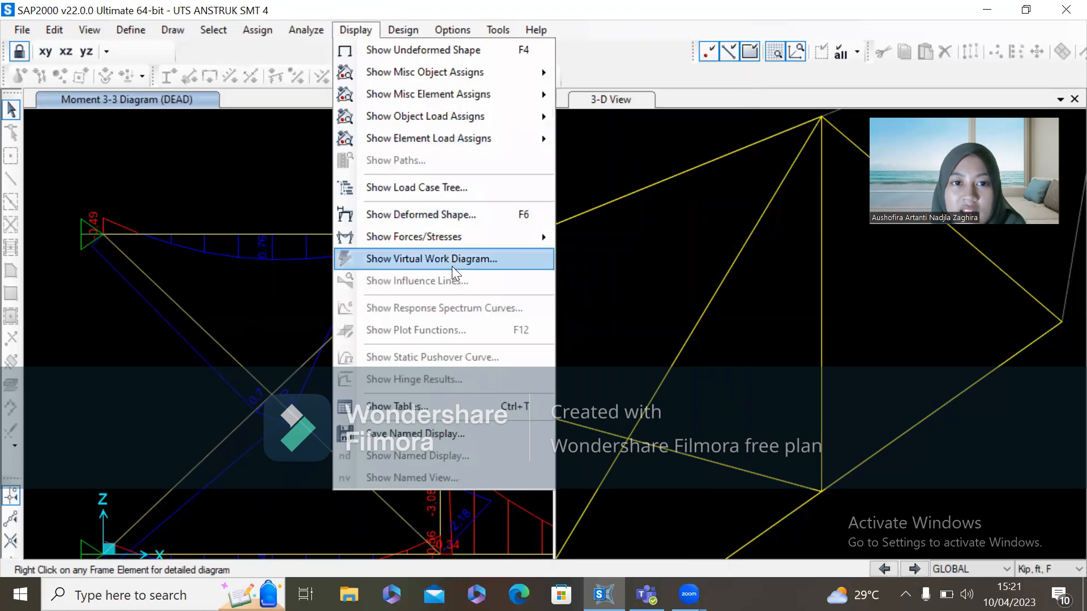
pyautogui.moveTo(457, 233)
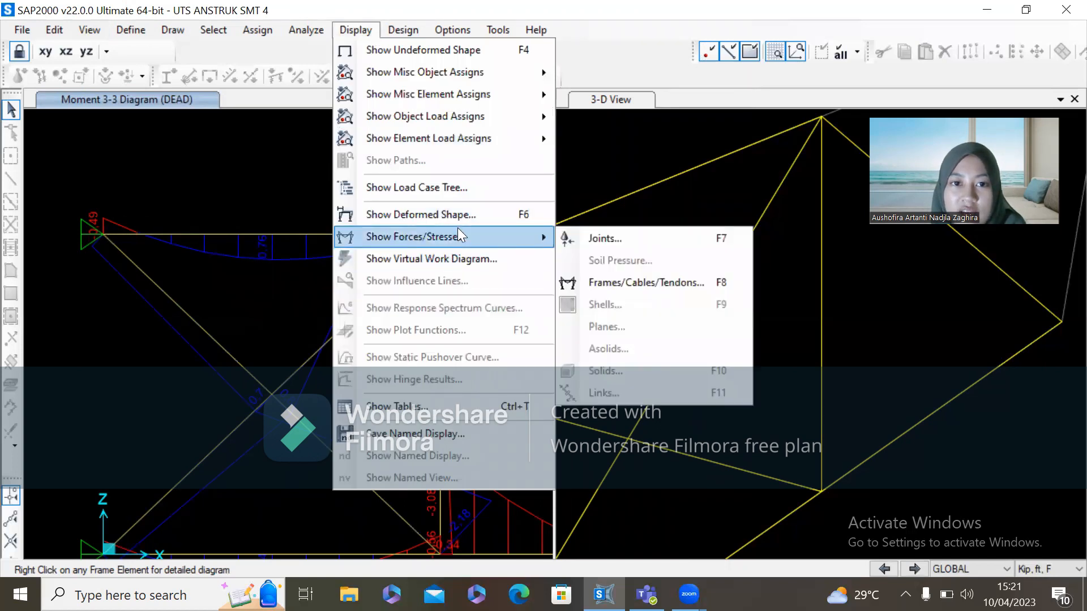
pyautogui.click(631, 281)
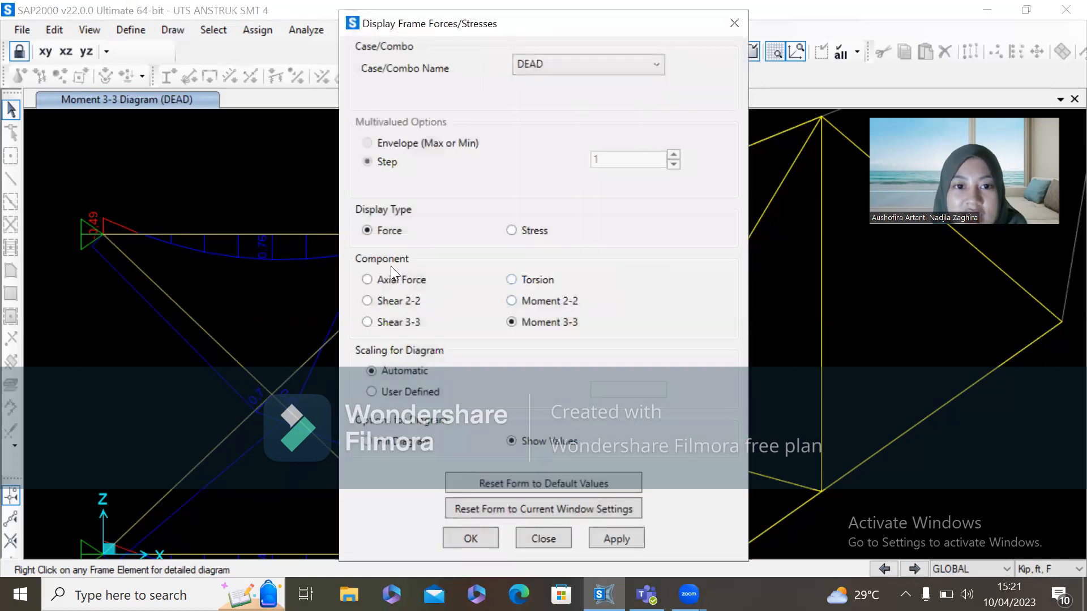
pyautogui.click(376, 279)
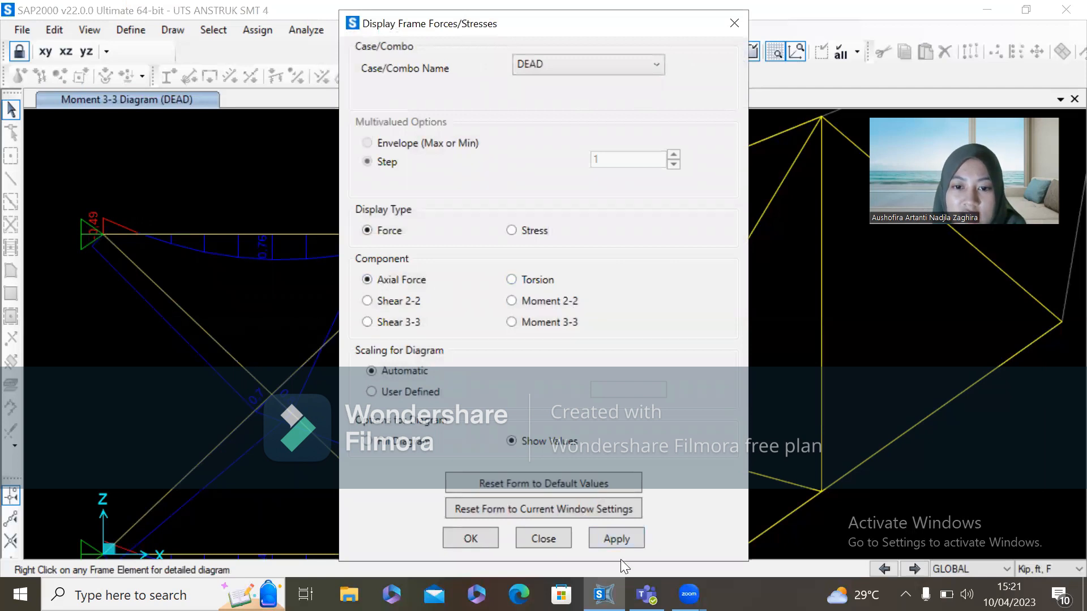
pyautogui.click(618, 538)
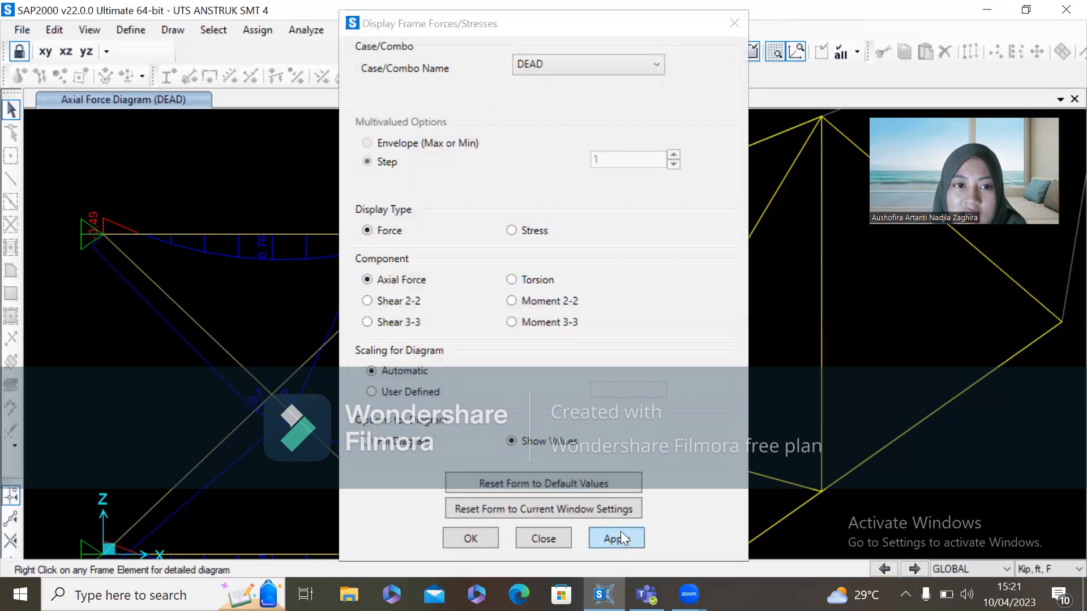
pyautogui.click(452, 541)
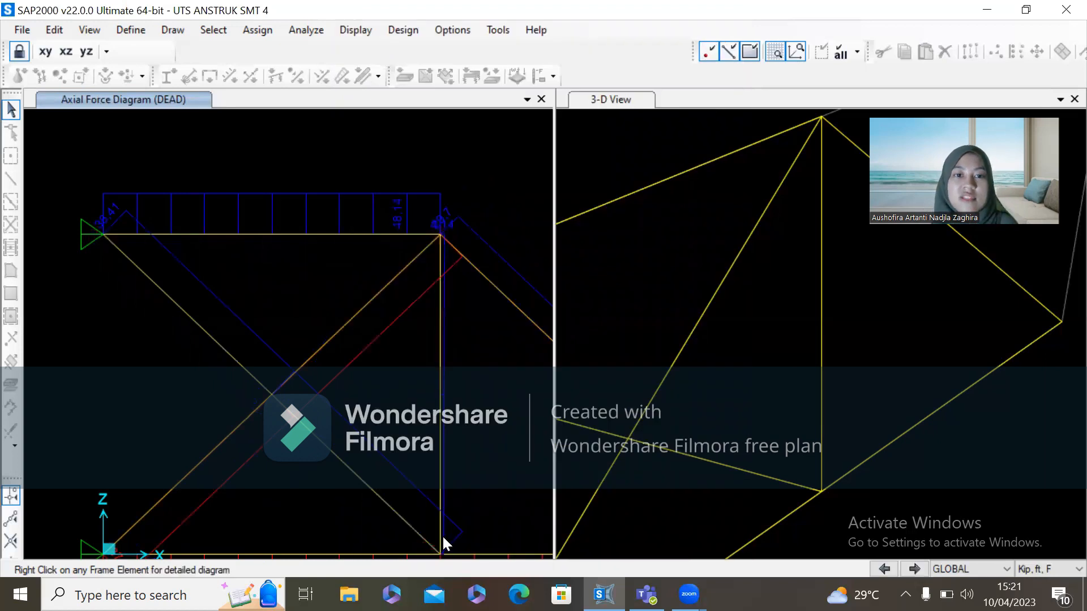
# Step: Inspect the detailed axial force diagram of the truss's horizontal upper chord member, and close its details
pyautogui.scroll(-3, 274, 281)
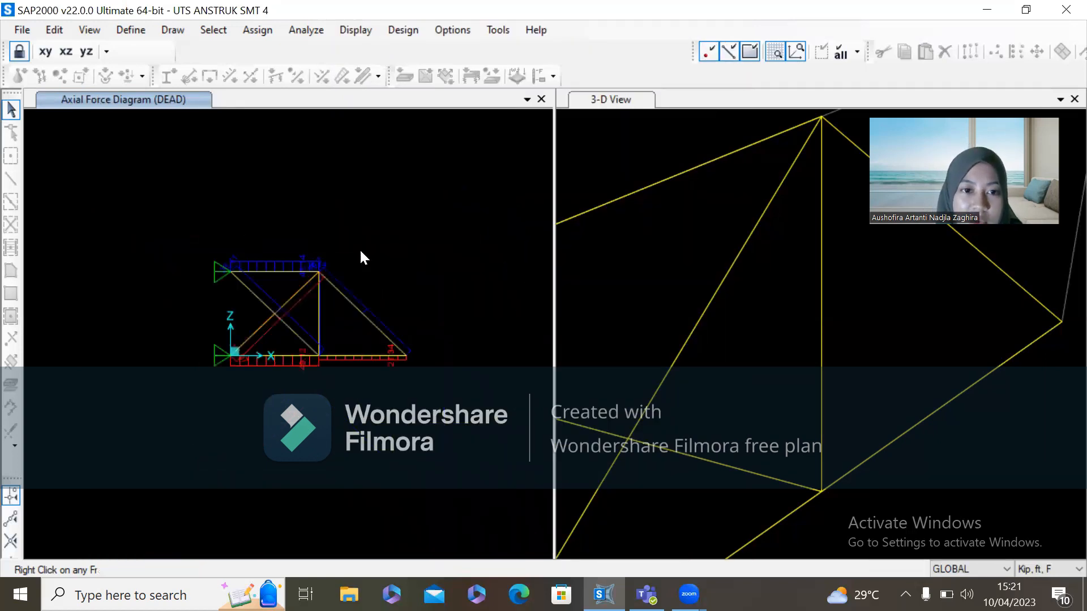
pyautogui.scroll(5, 299, 229)
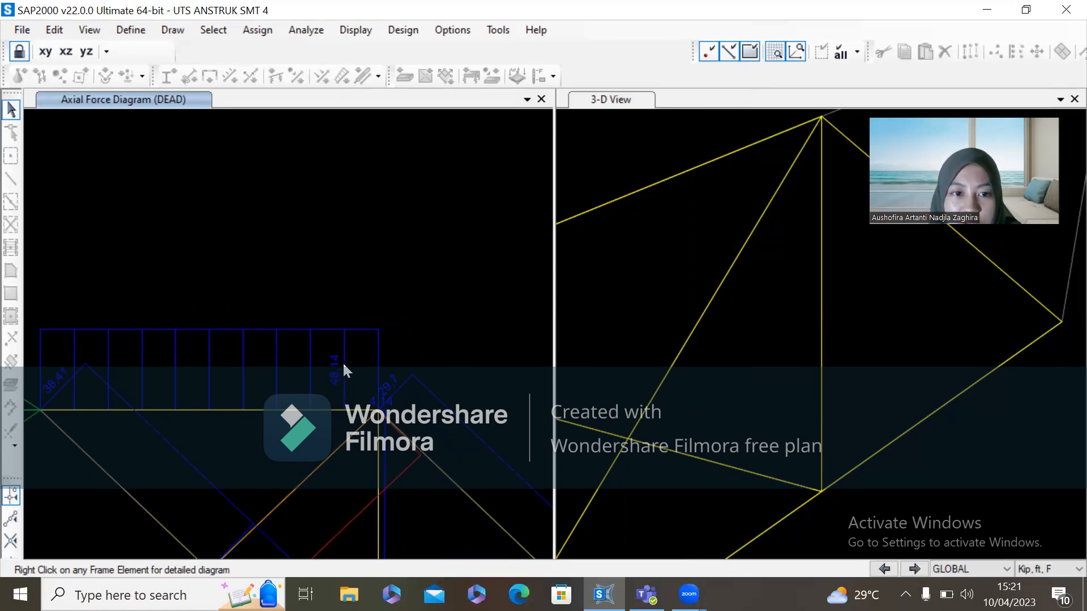
pyautogui.scroll(-2, 305, 262)
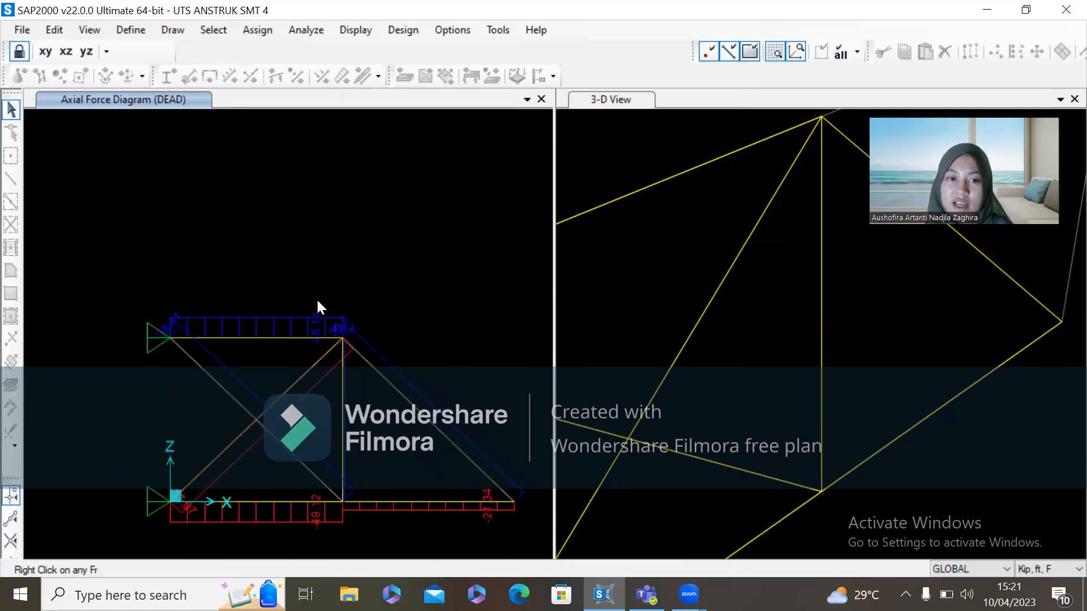
pyautogui.rightClick(285, 324)
pyautogui.click(270, 319)
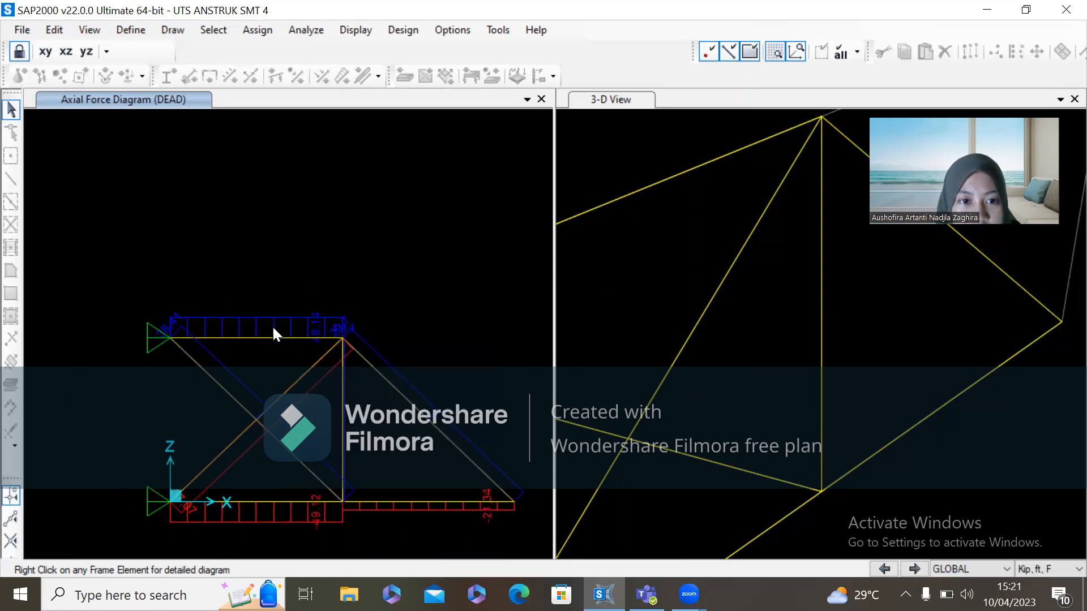
pyautogui.rightClick(277, 335)
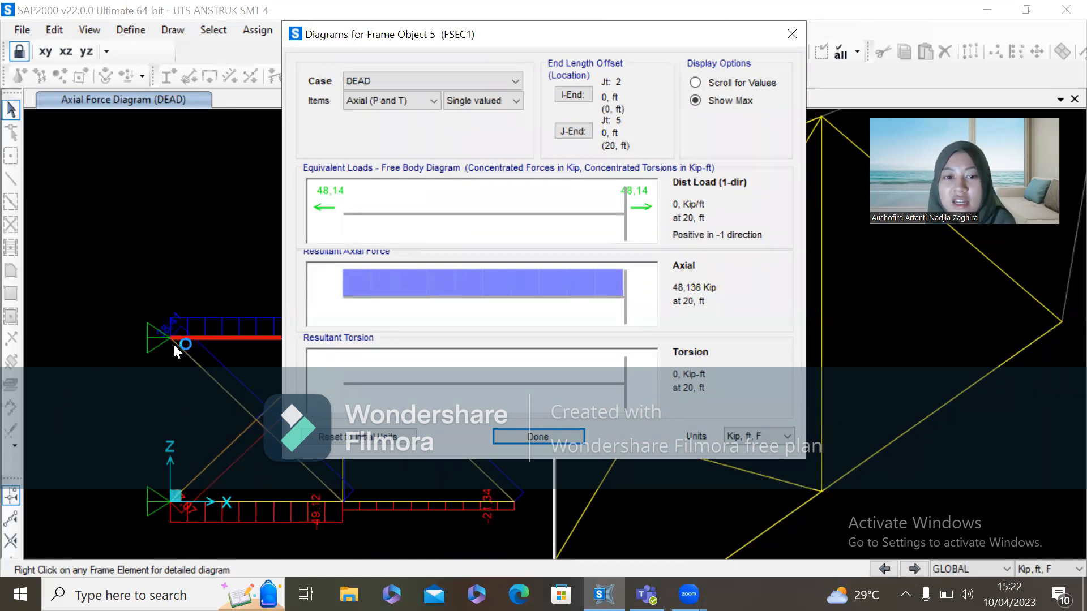
pyautogui.click(538, 439)
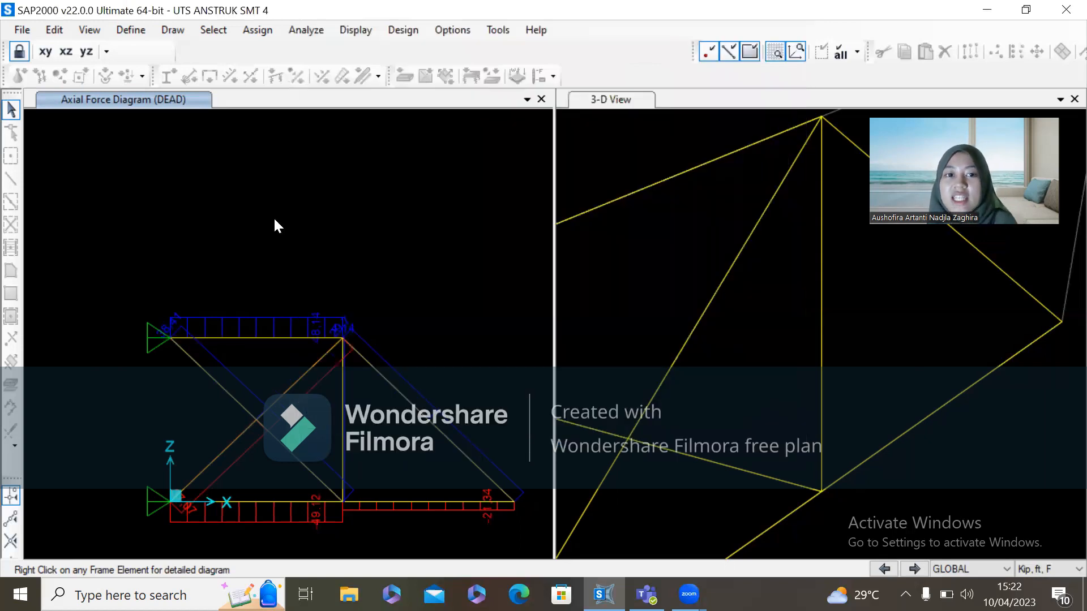